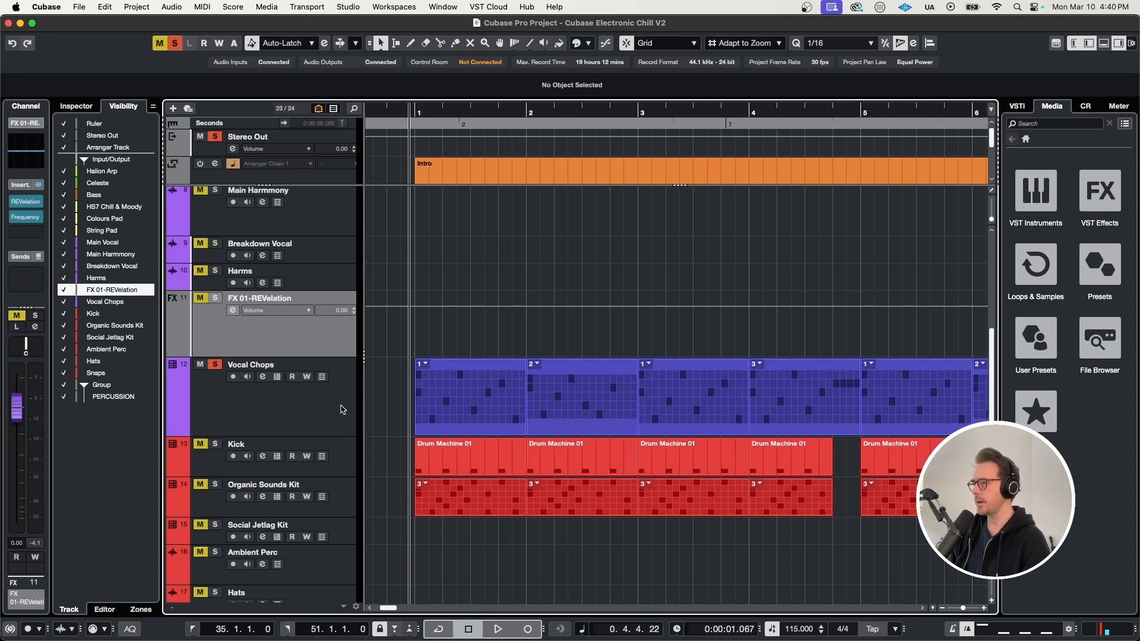
Select the Vocal Chops track and play it back with its StudioDelay insert open on the third delay pattern.
left_click(343, 409)
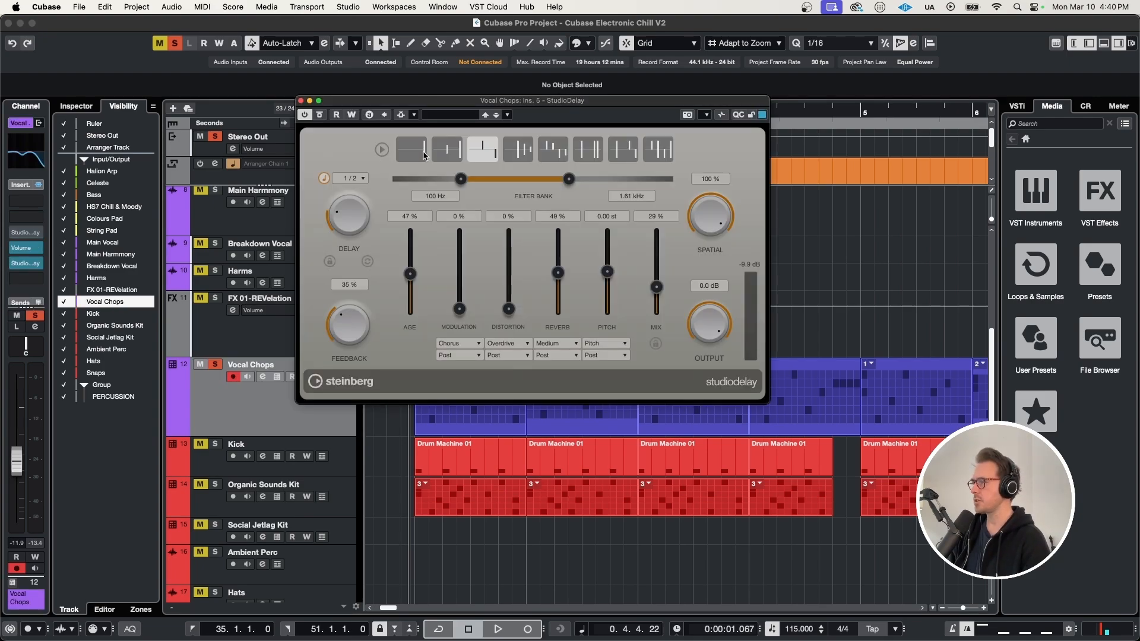
left_click(484, 153)
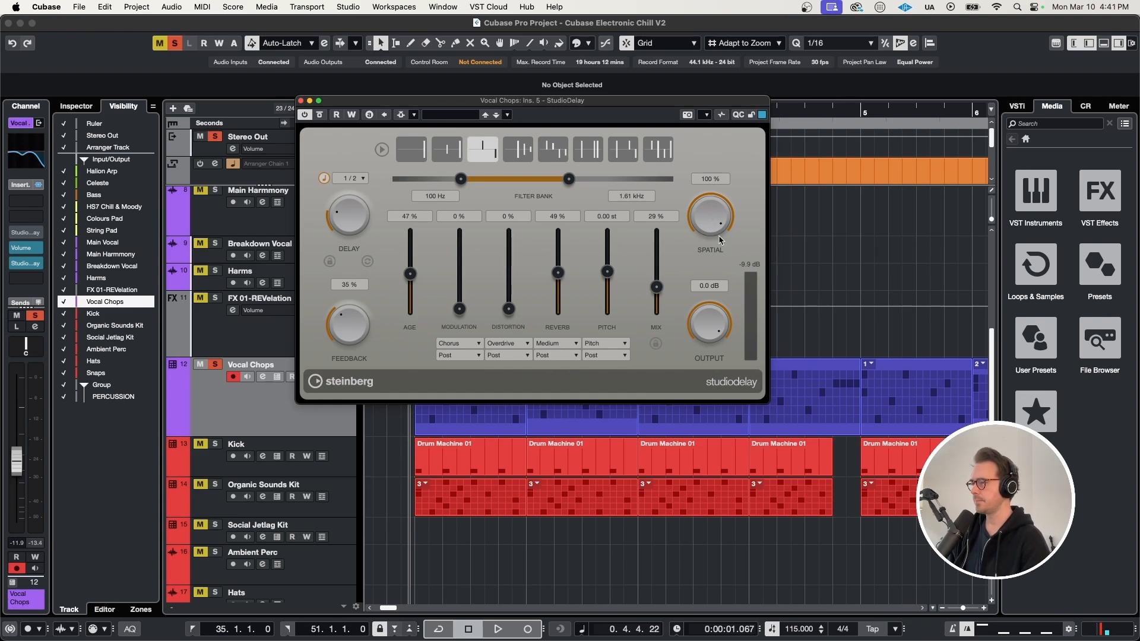
key("space")
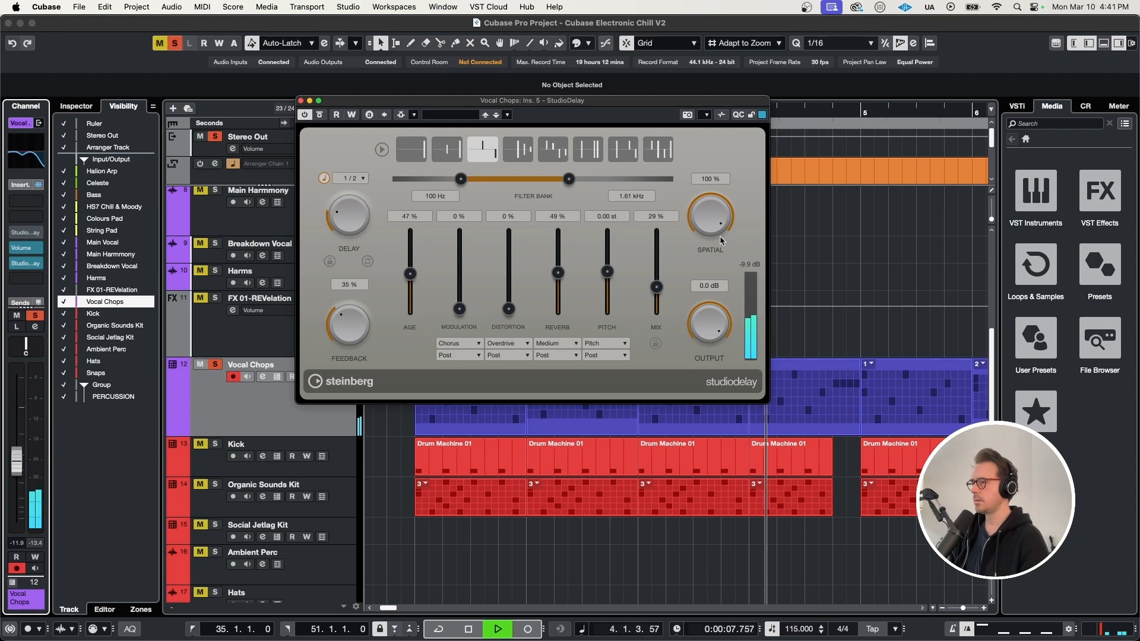
key("space")
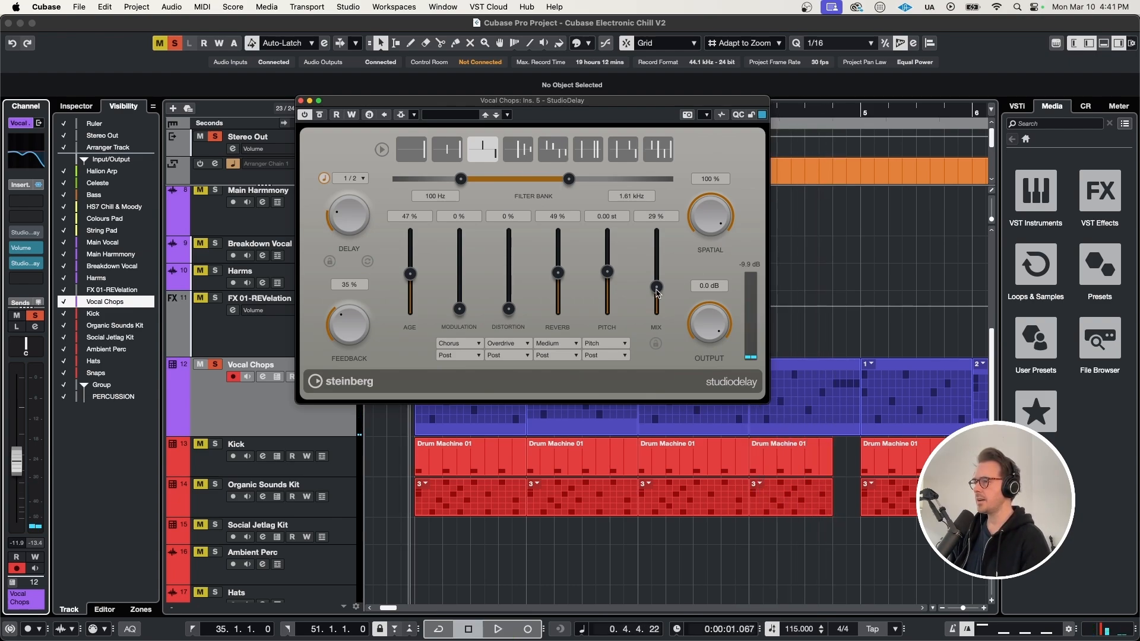
key("super+w")
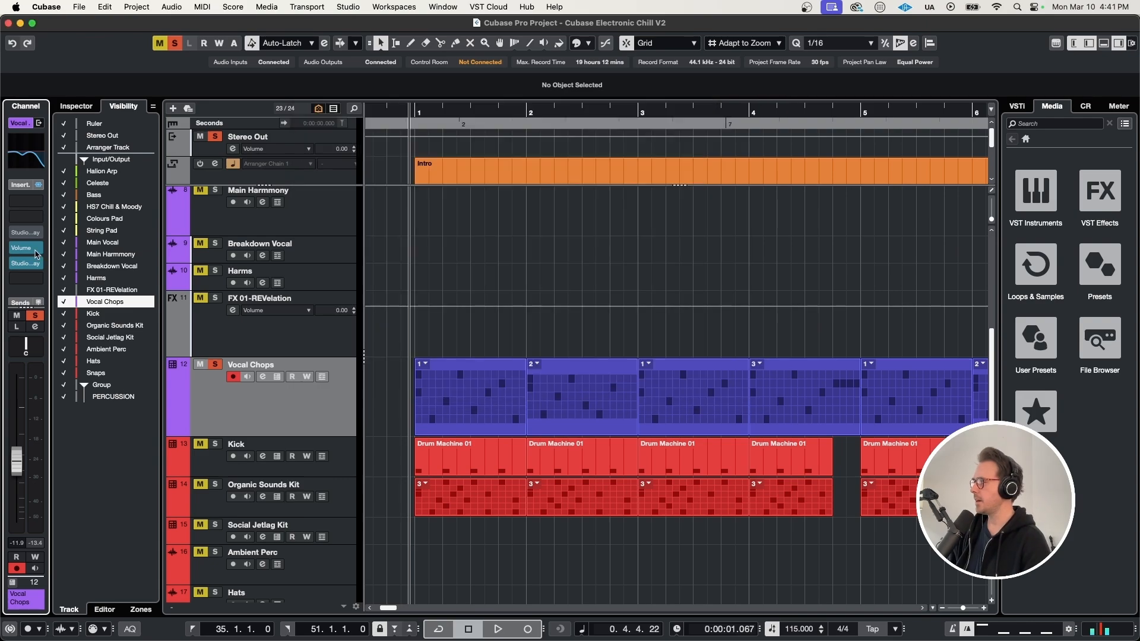
Insert AutoFilter in the free insert slot after StudioDelay on the Vocal Chops track, with modulation set to Manual.
left_click(24, 279)
type("auto")
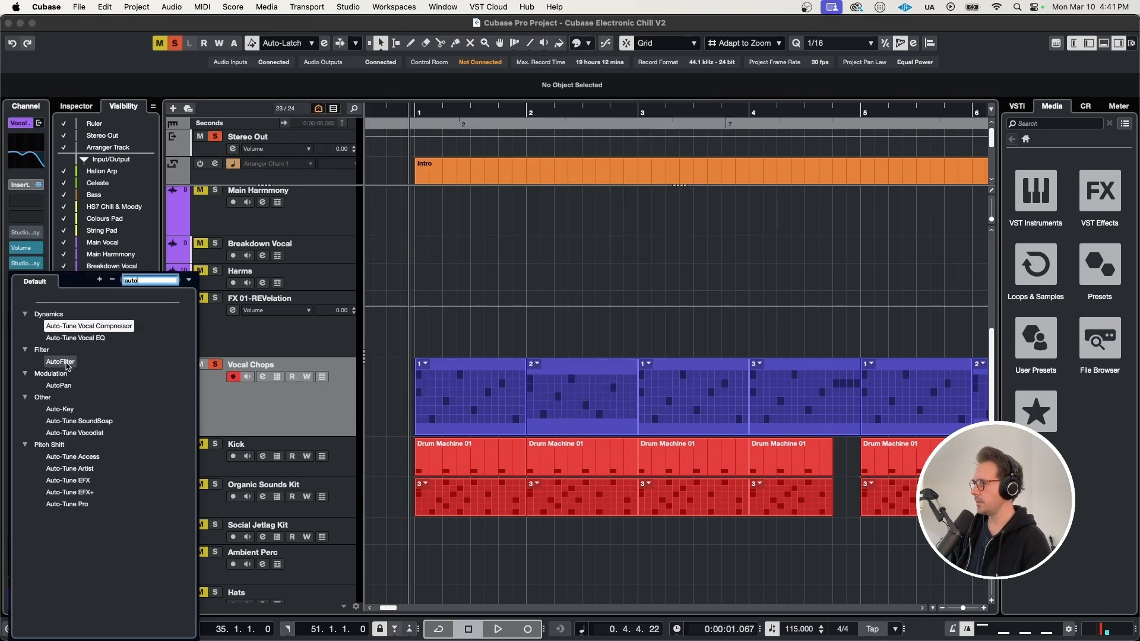
left_click(61, 362)
left_click(571, 251)
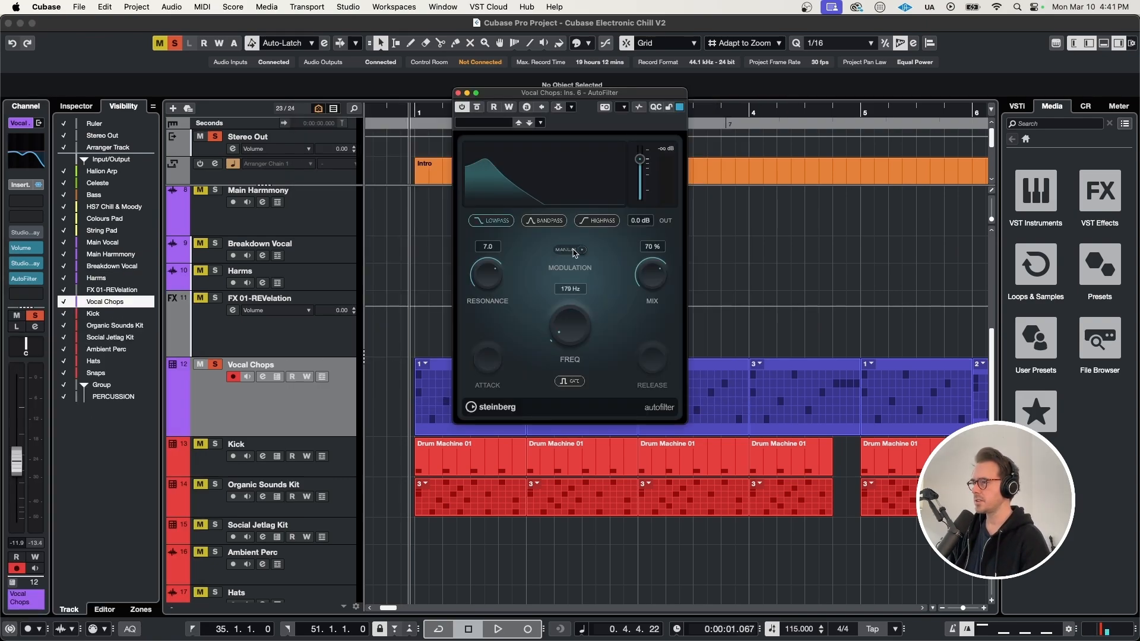
Set AutoFilter's resonance to 3.8 and its frequency to about 1.2 kHz, and play back the filtered vocal chops.
mouse_move(592, 331)
left_mouse_down()
mouse_move(584, 290)
mouse_move(592, 325)
left_mouse_up()
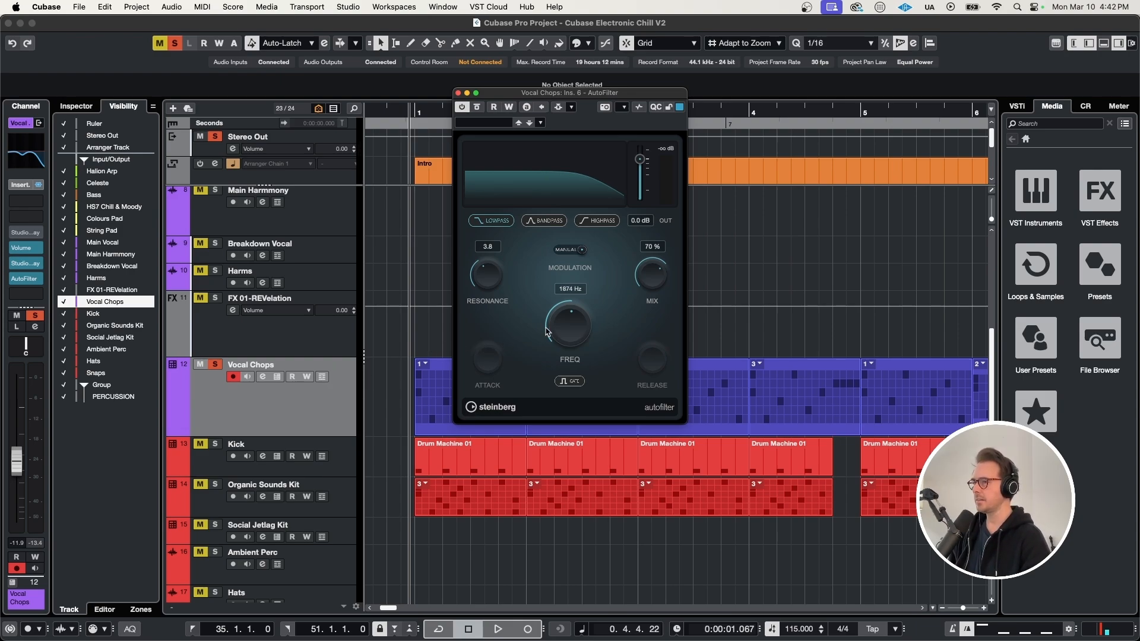
mouse_move(546, 331)
left_mouse_down()
mouse_move(592, 297)
mouse_move(577, 358)
mouse_move(568, 331)
left_mouse_up()
key("space")
key("space")
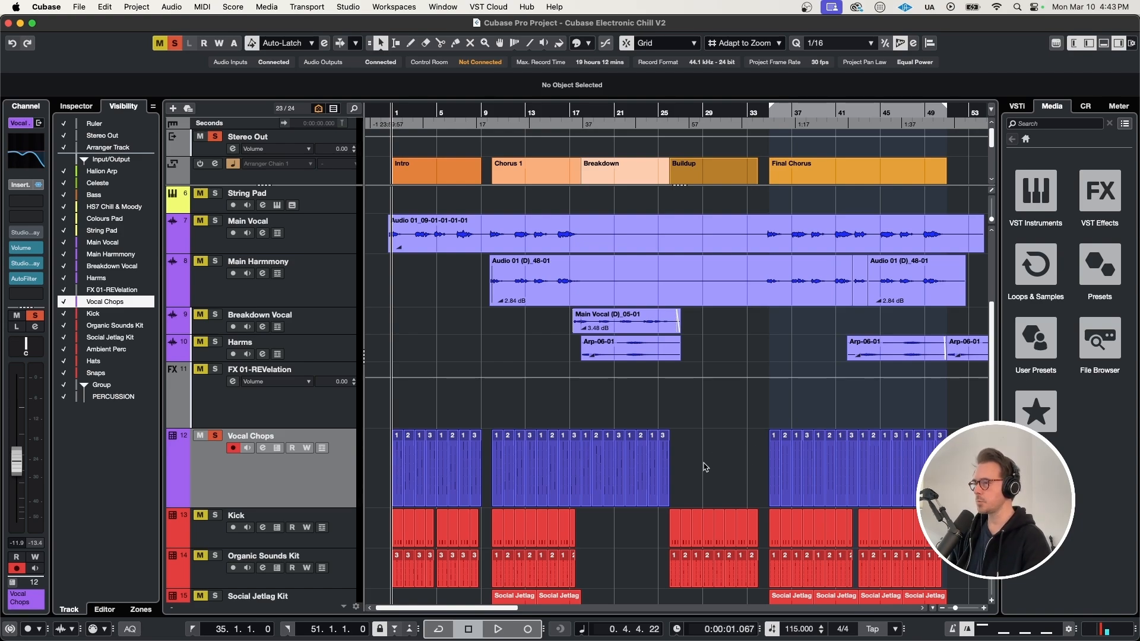
Select the Vocal Chops events from bar 17 through the end of the Breakdown section.
left_click_drag(702, 463, 577, 452)
key("h")
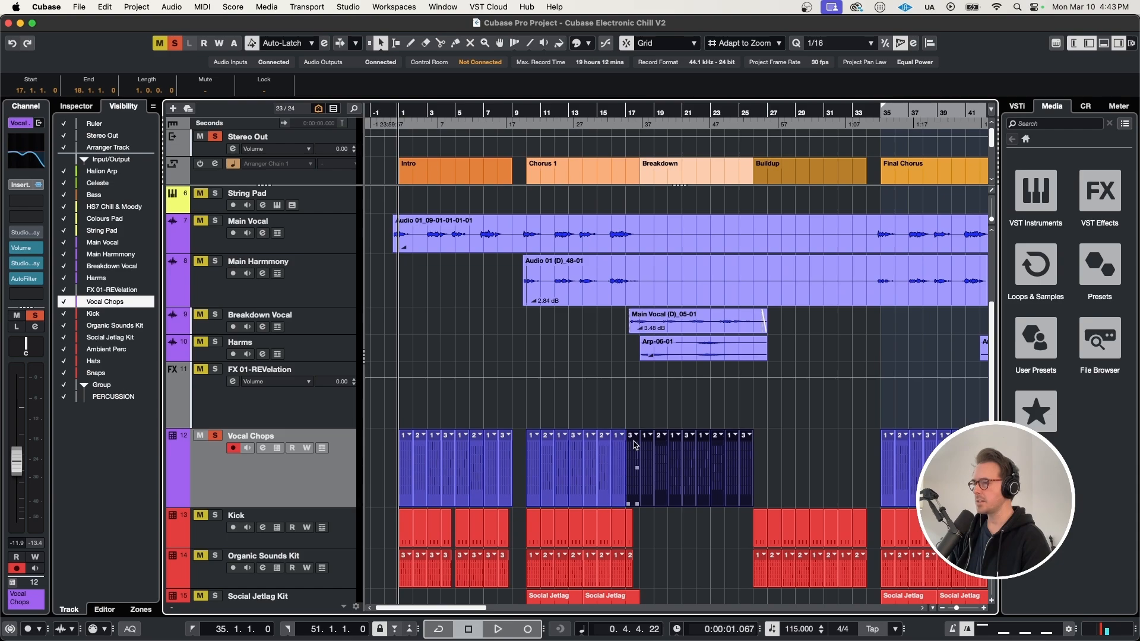
key("g")
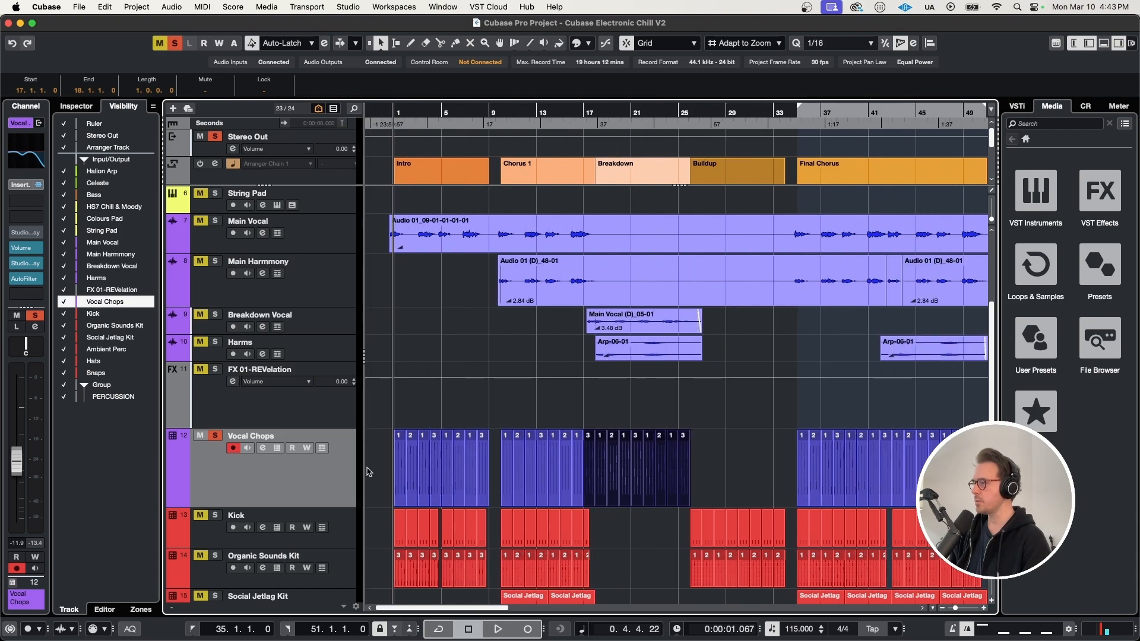
Lower the AutoFilter frequency on Vocal Chops to 493 Hz and show the track's automation lanes.
left_click(24, 279)
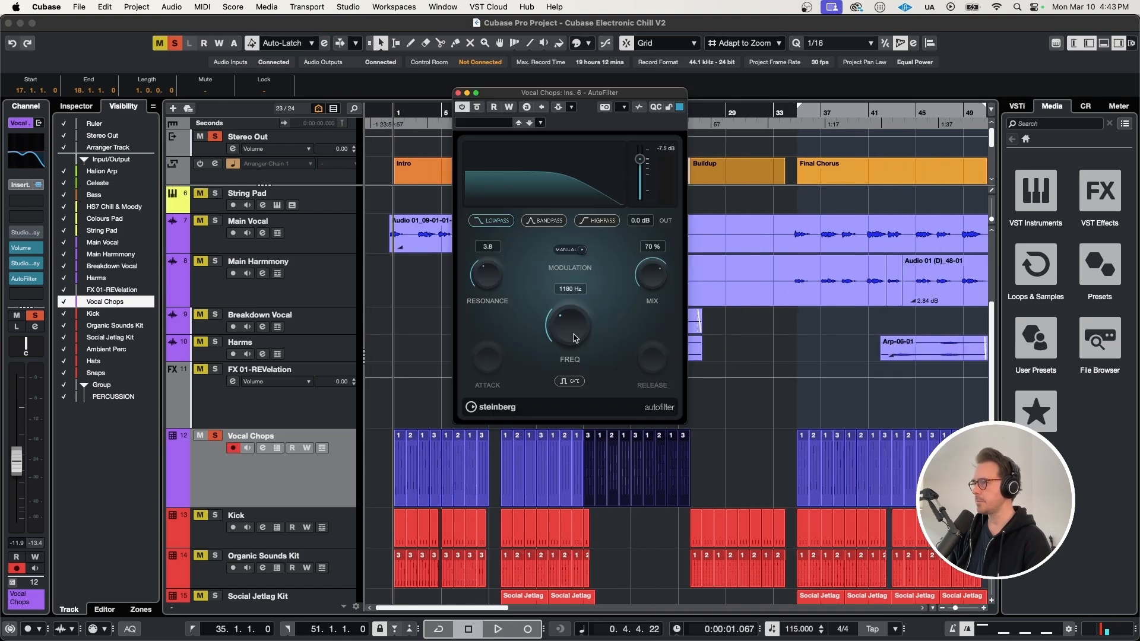
left_click_drag(572, 334, 570, 342)
left_click(458, 93)
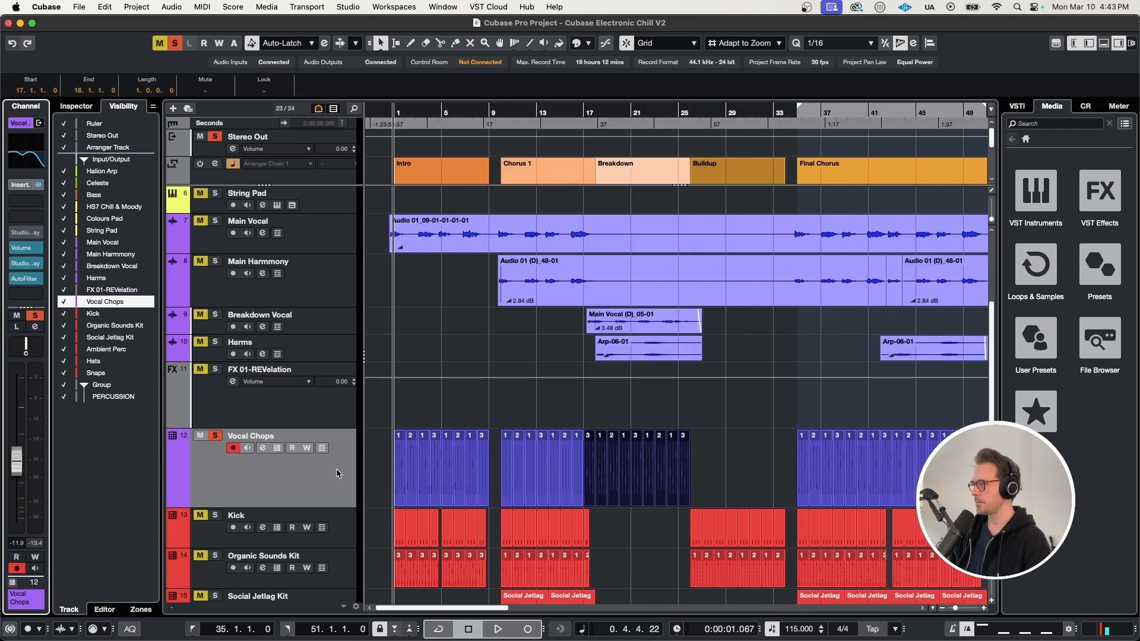
key("a")
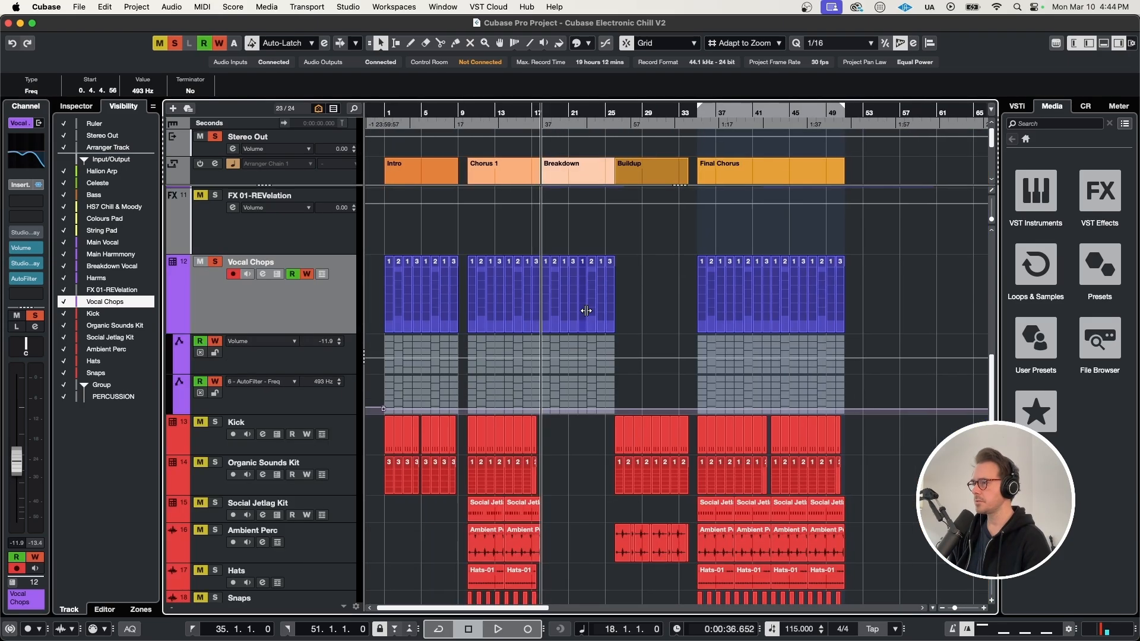
Raise the AutoFilter frequency automation on Vocal Chops to 2188 Hz at bar 18, ramping up from the second half of bar 17.
key("h")
key("h")
key("h")
key("h")
key("h")
key("h")
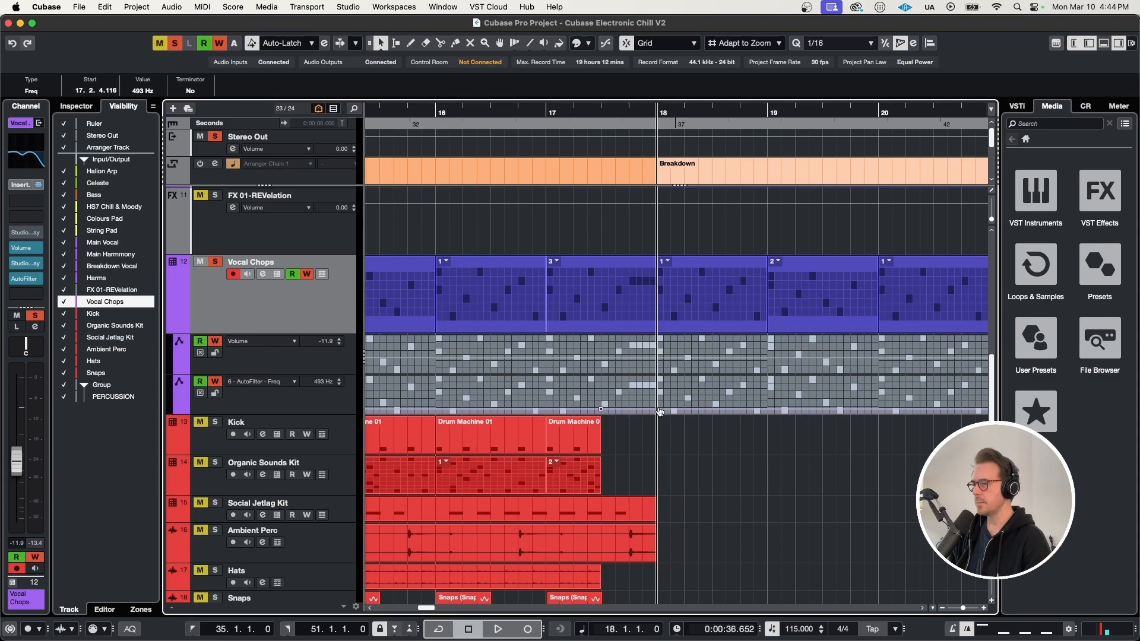
left_click_drag(659, 411, 657, 393)
Play back the filter ramp, raise its bar 18 automation point to 3008 Hz and move its starting point to bar 17.
left_click(565, 112)
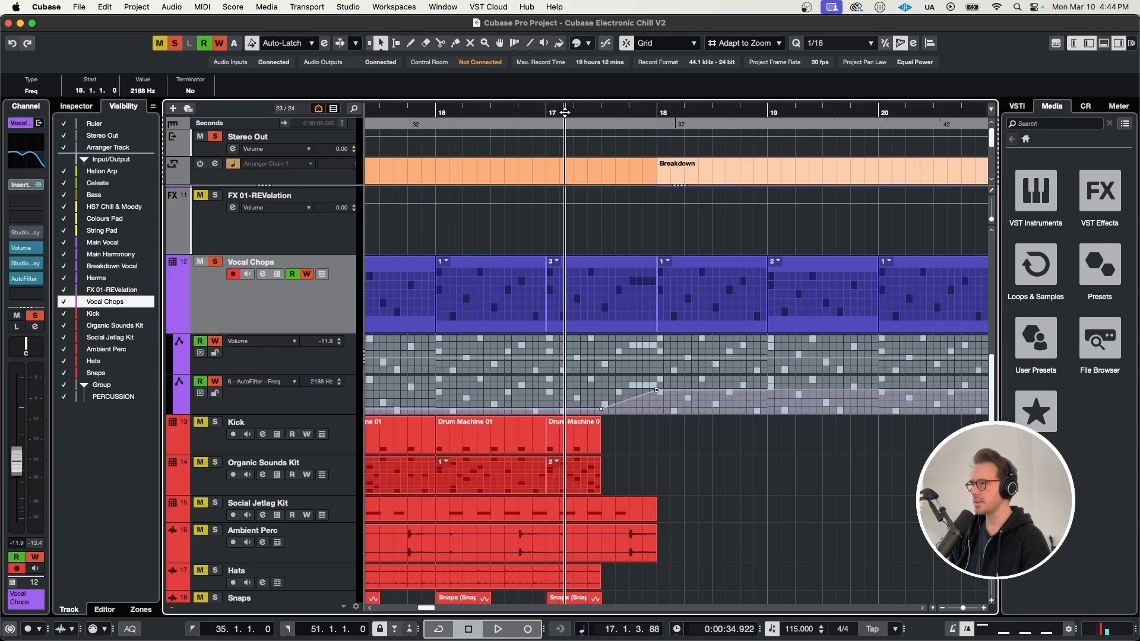
key("space")
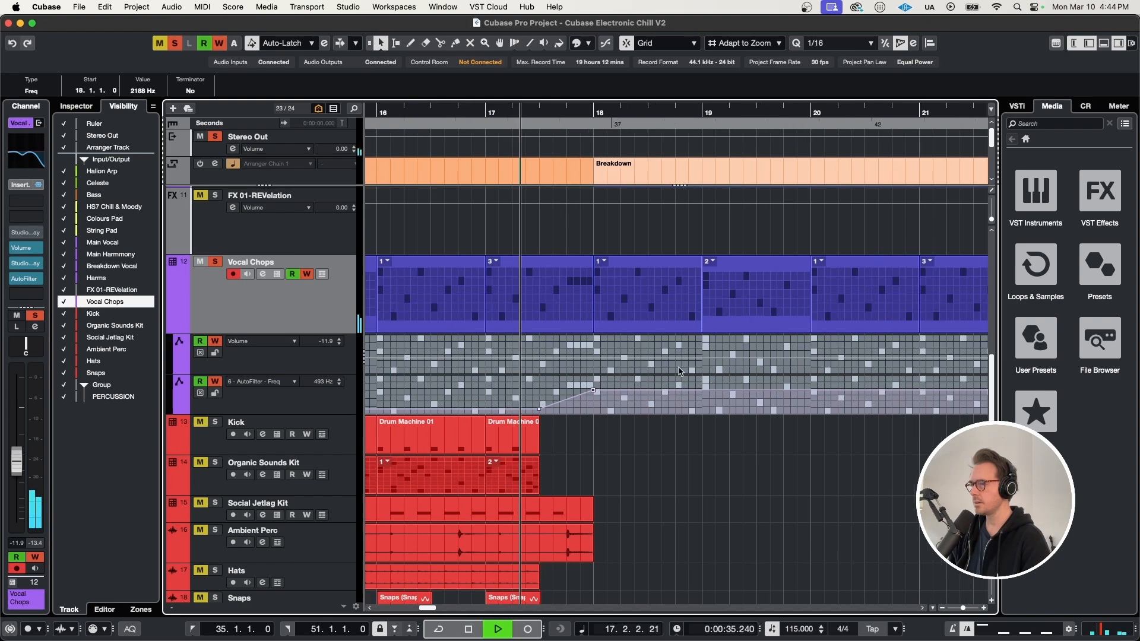
scroll(669, 388, "down", 1)
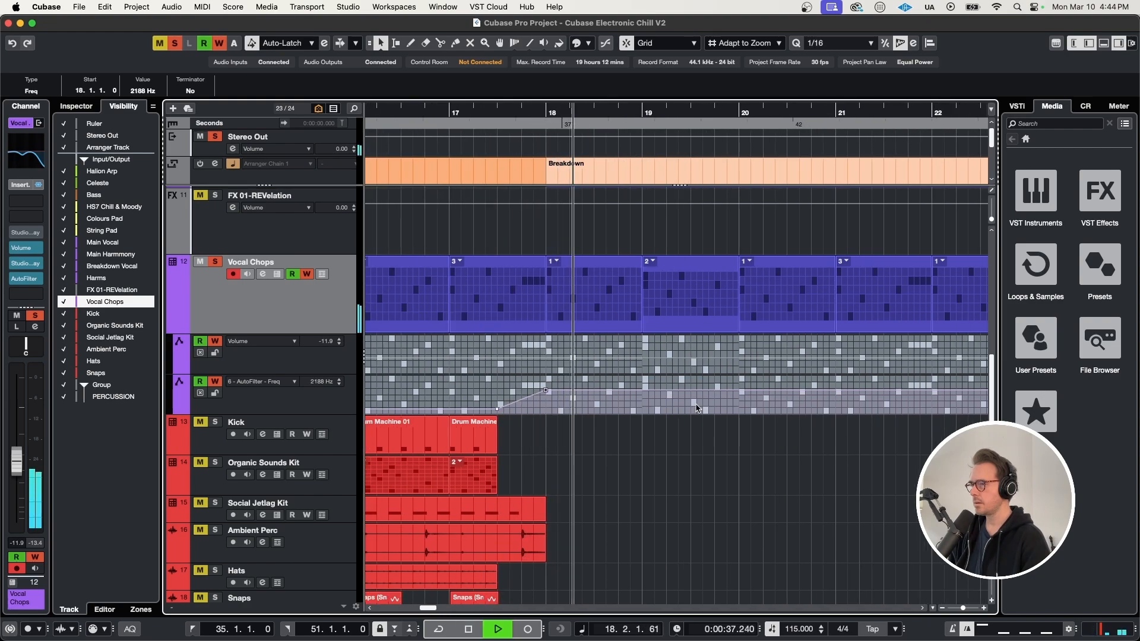
key("space")
left_click_drag(547, 392, 546, 383)
left_click_drag(497, 409, 449, 410)
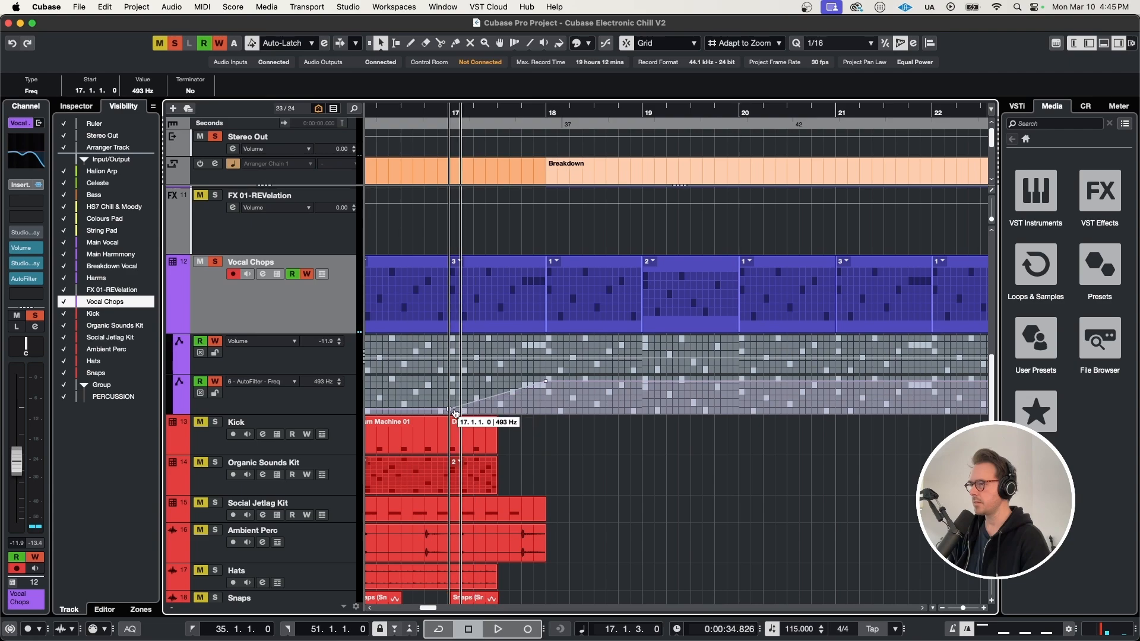
Play back the Chorus 1 to Breakdown transition to check the AutoFilter frequency ramp.
left_click(563, 427)
key("space")
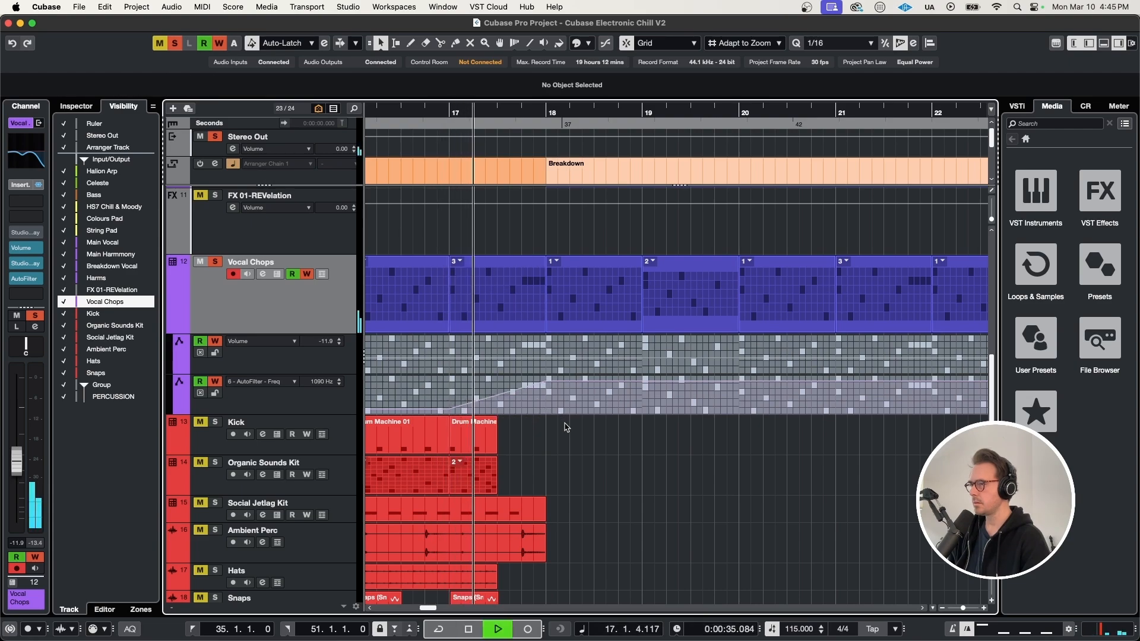
scroll(639, 453, "down", 4)
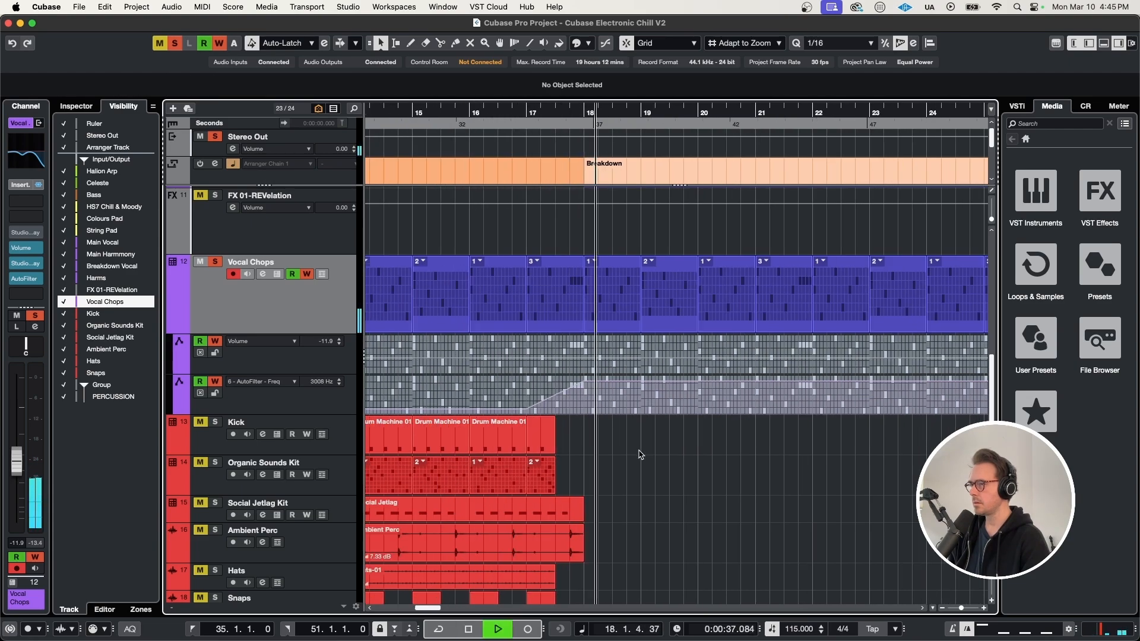
scroll(697, 436, "right", 4)
scroll(717, 436, "down", 3)
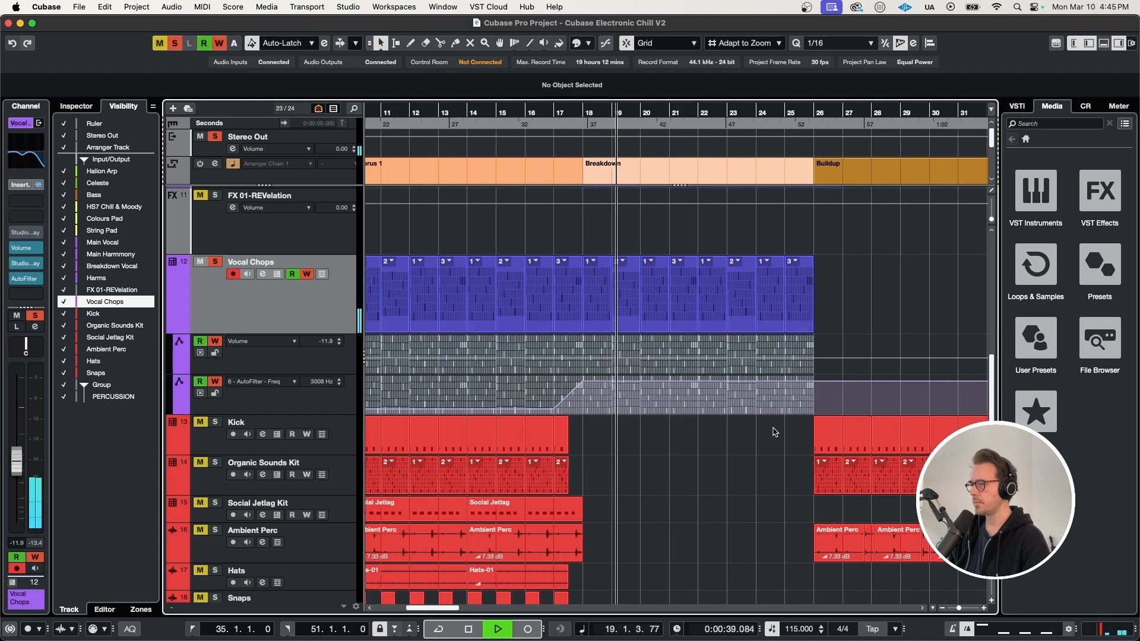
key("space")
scroll(714, 441, "left", 2)
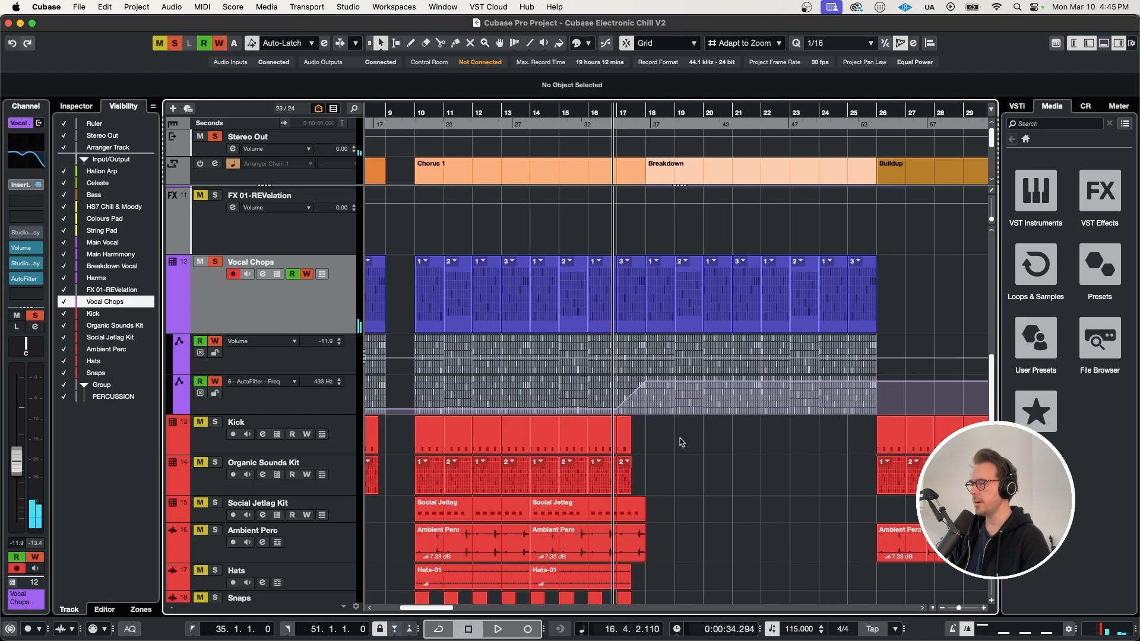
Lower the AutoFilter frequency automation on Vocal Chops at the start of the Buildup section.
scroll(682, 443, "right", 5)
left_click_drag(814, 382, 822, 399)
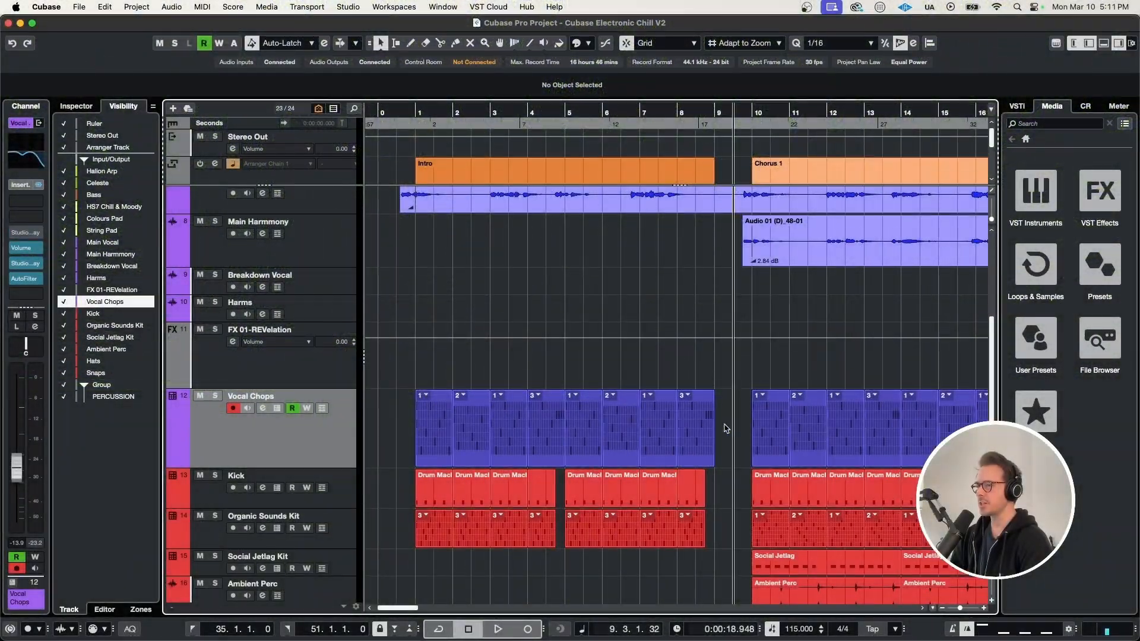
Play back the full mix from bar 8 of the Intro into Chorus 1 to examine the transition.
scroll(734, 429, "up", 1)
scroll(736, 428, "down", 8)
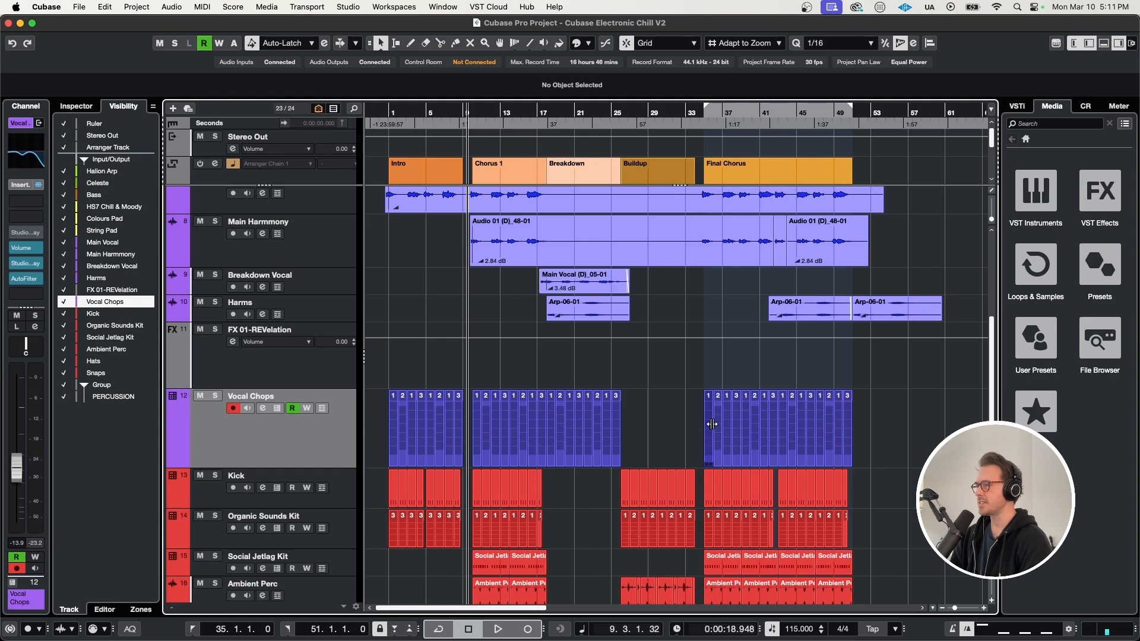
scroll(454, 464, "up", 5)
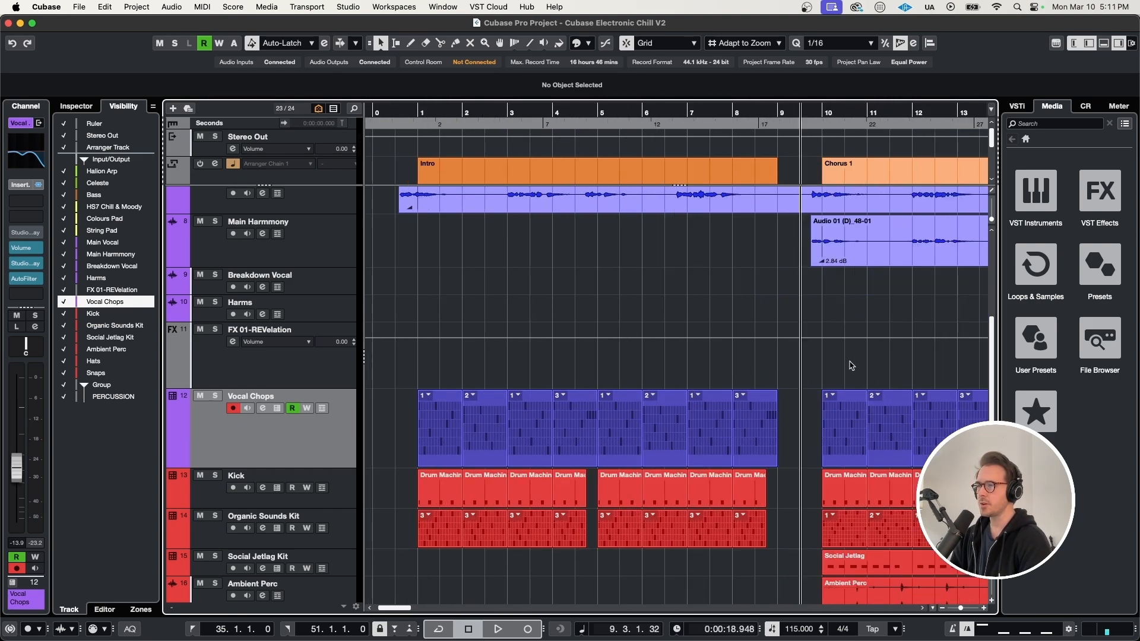
key("KP_Subtract")
key("KP_Subtract")
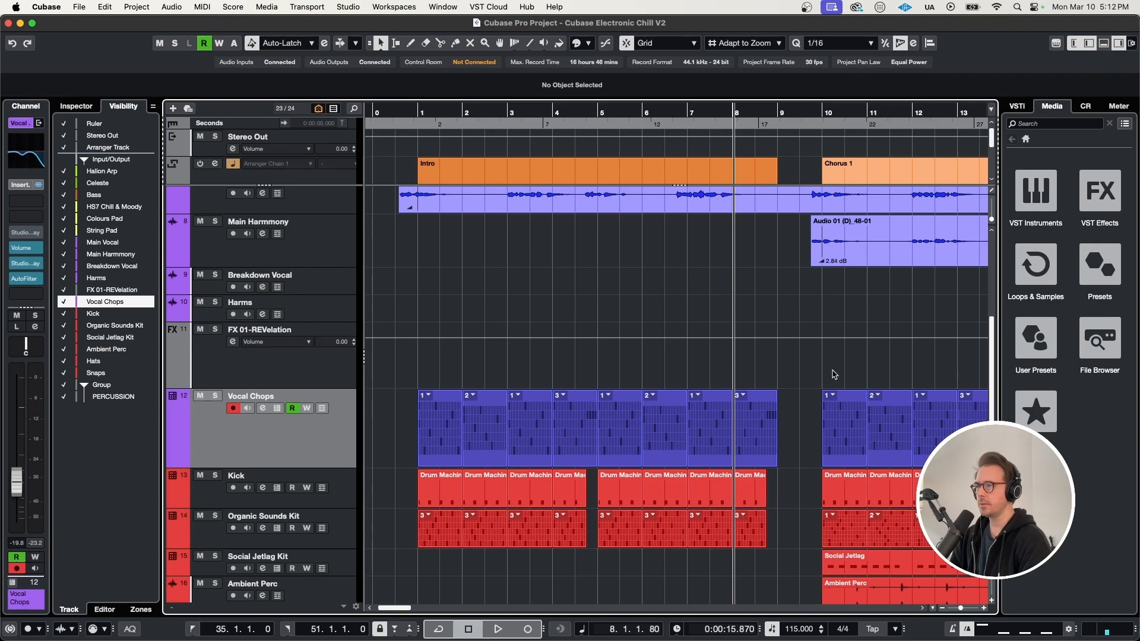
key("space")
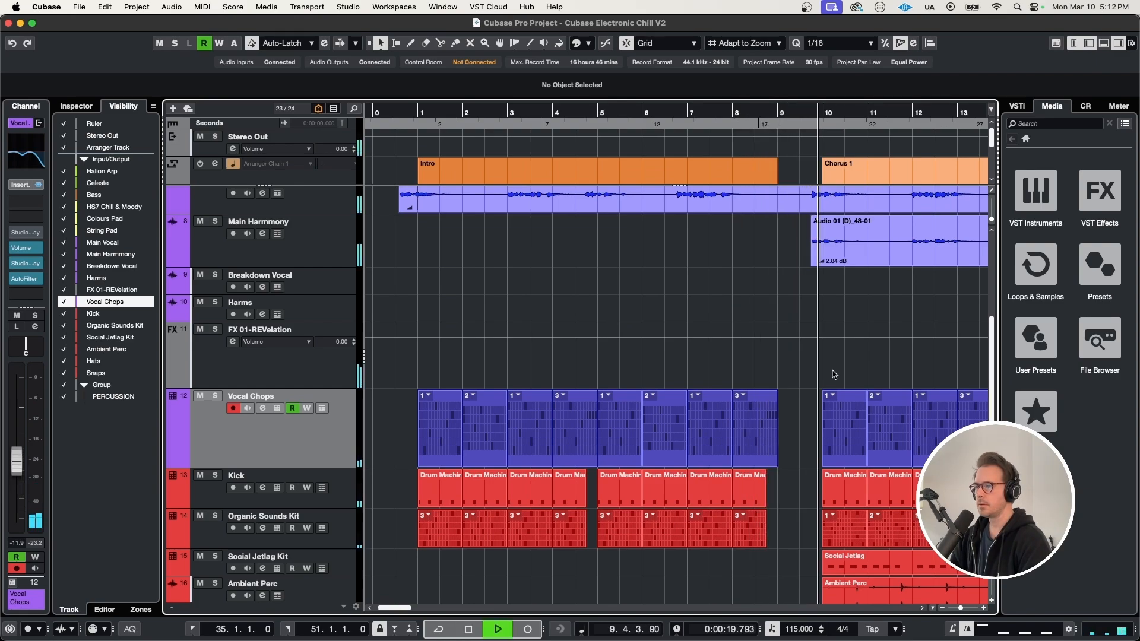
scroll(833, 371, "down", 1)
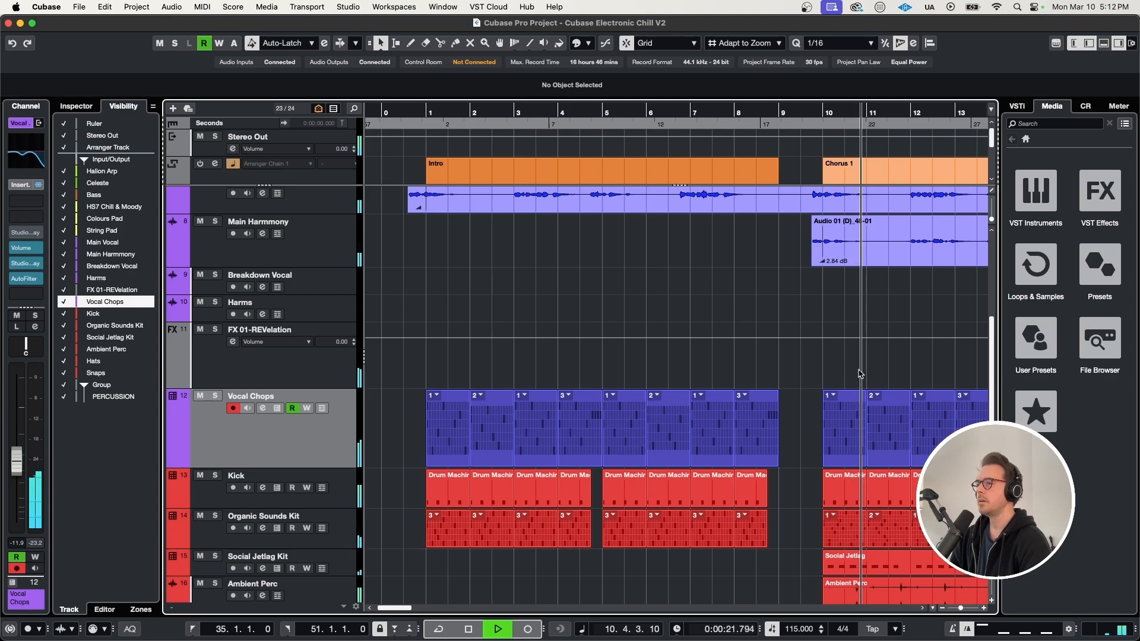
key("space")
scroll(811, 378, "up", 1)
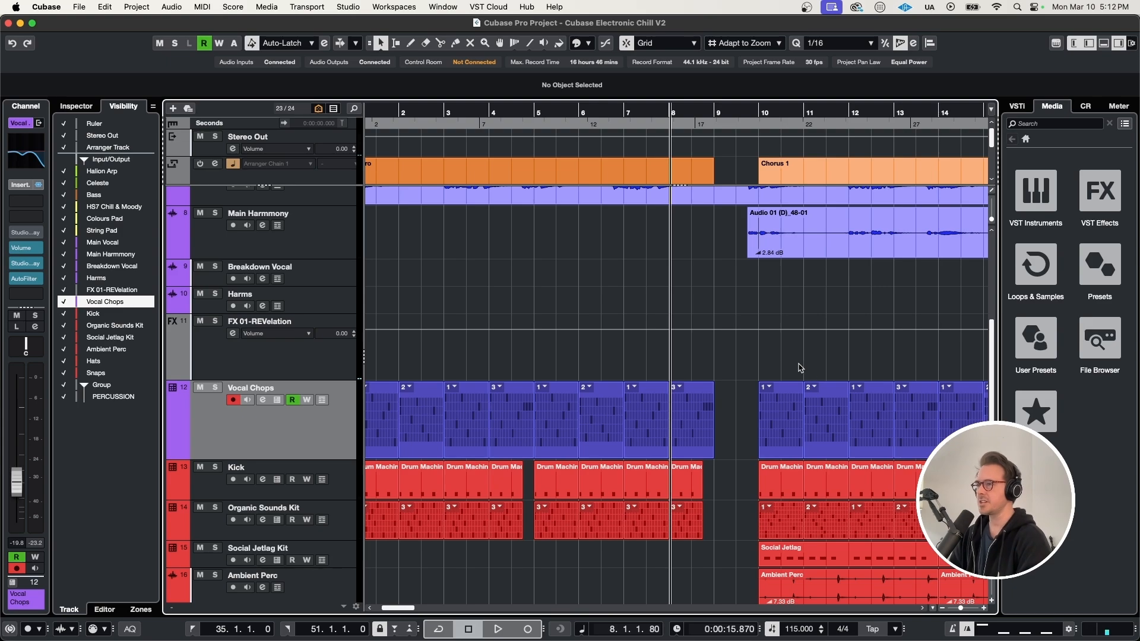
Select the last Vocal Chops event of the Intro at bar 8 and open the track's active StudioDelay insert.
scroll(739, 391, "up", 3)
left_click(596, 392)
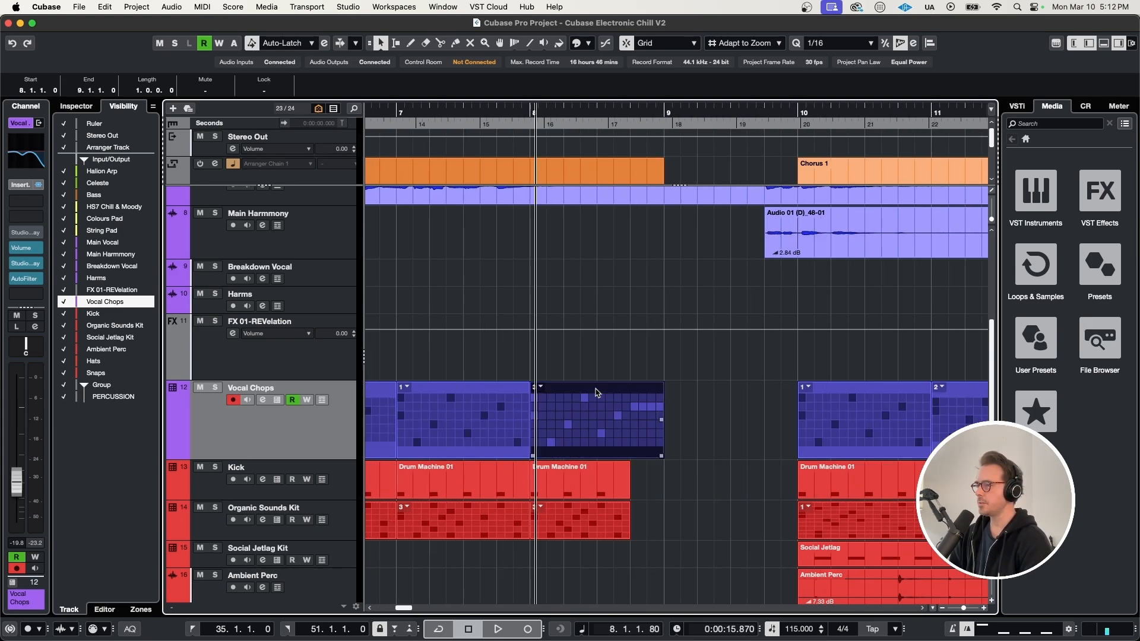
left_click(529, 365)
left_click(641, 395)
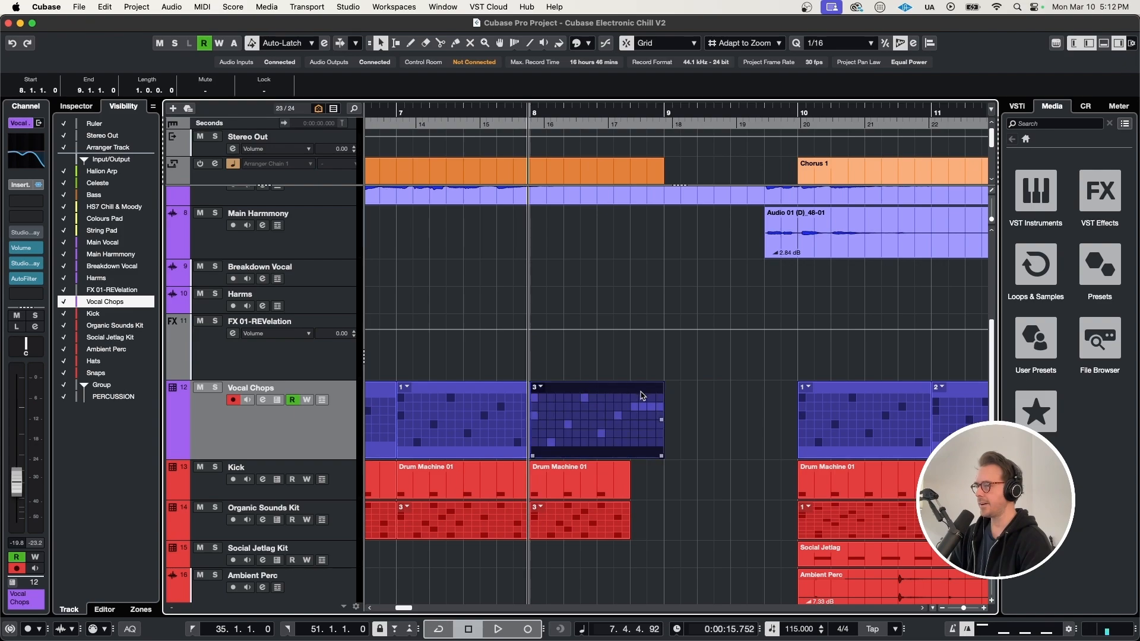
left_click(25, 263)
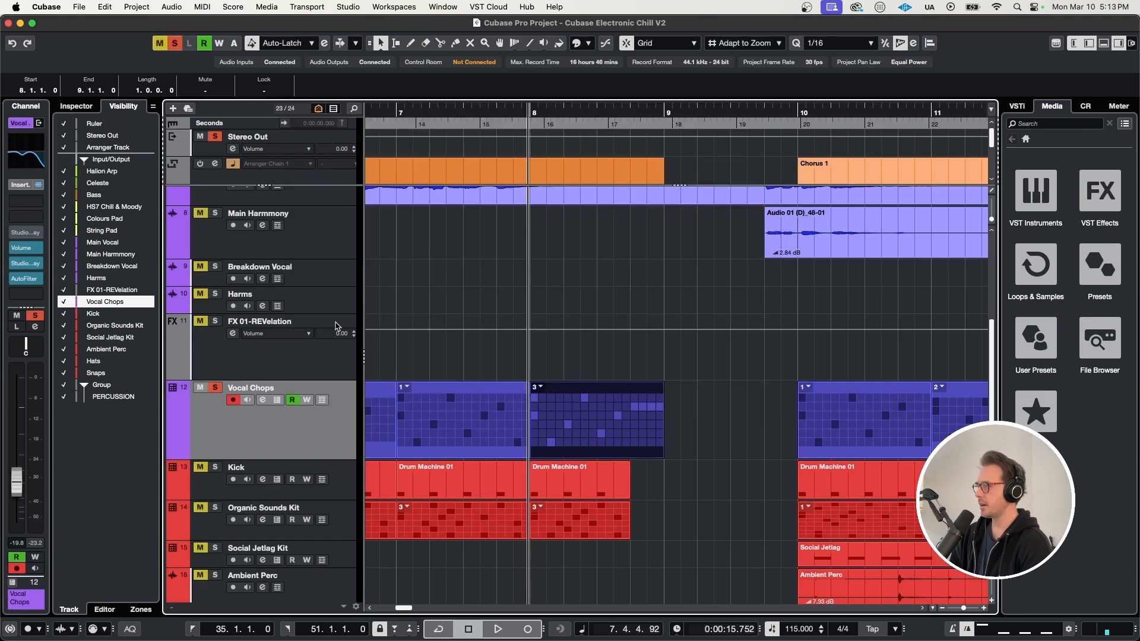
Adjust the Vocal Chops AutoFilter frequency automation ahead of Chorus 1, and render the bar 8 event in place to an audio track.
key("a")
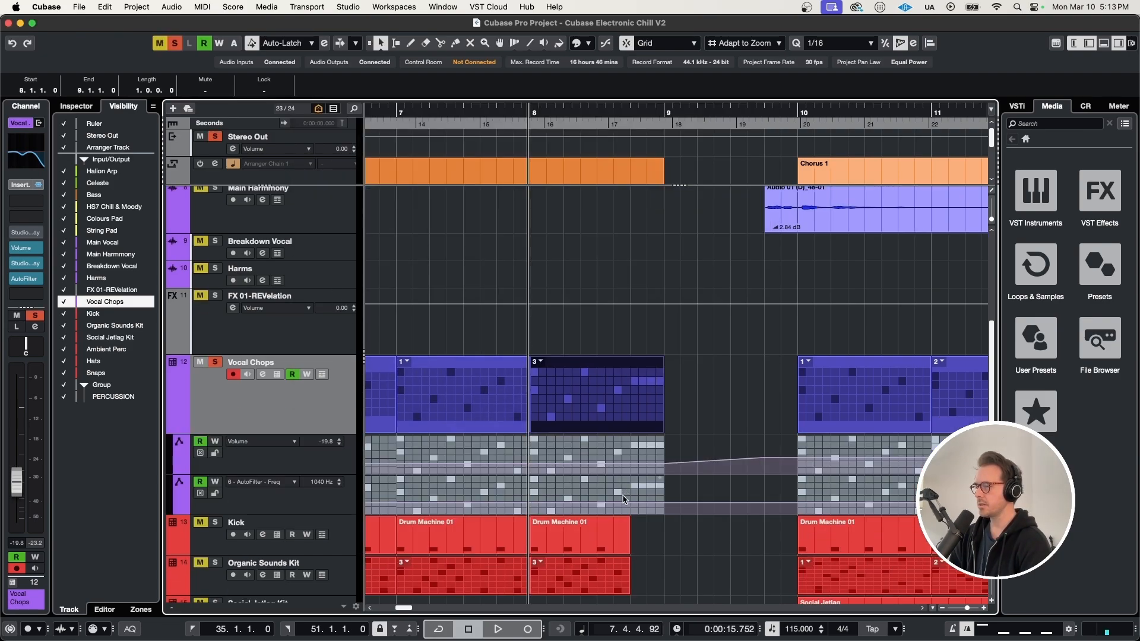
left_click(686, 504)
left_click_drag(657, 482, 658, 486)
left_click(599, 373)
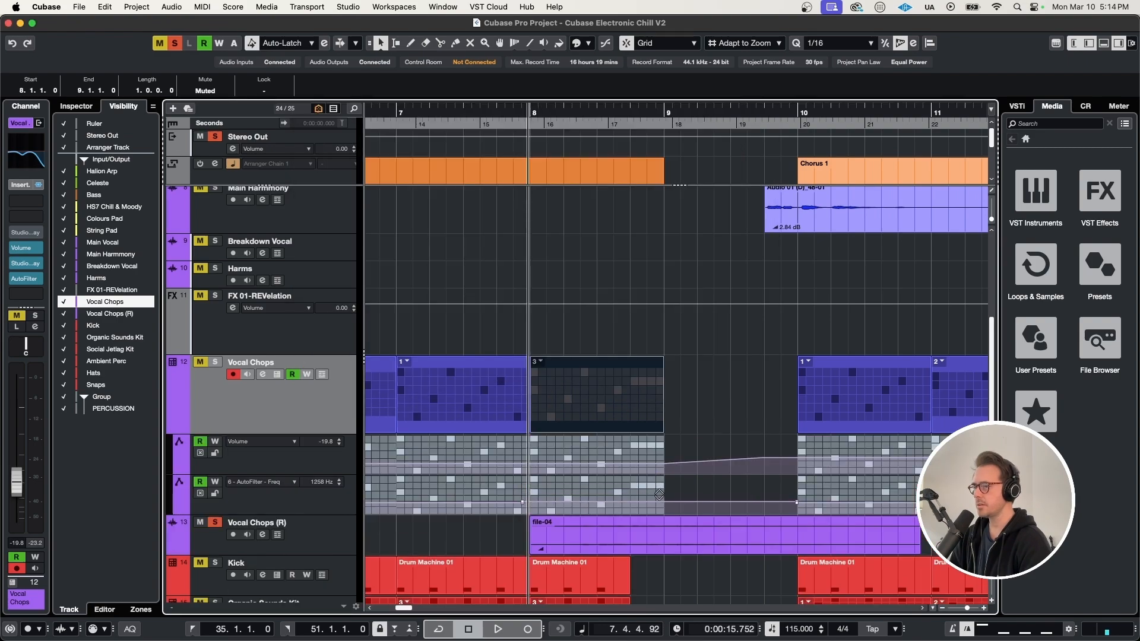
Make the Vocal Chops (R) track taller and move its rendered audio event so it starts at bar 9.
left_click_drag(334, 475, 334, 520)
scroll(656, 497, "up", 1)
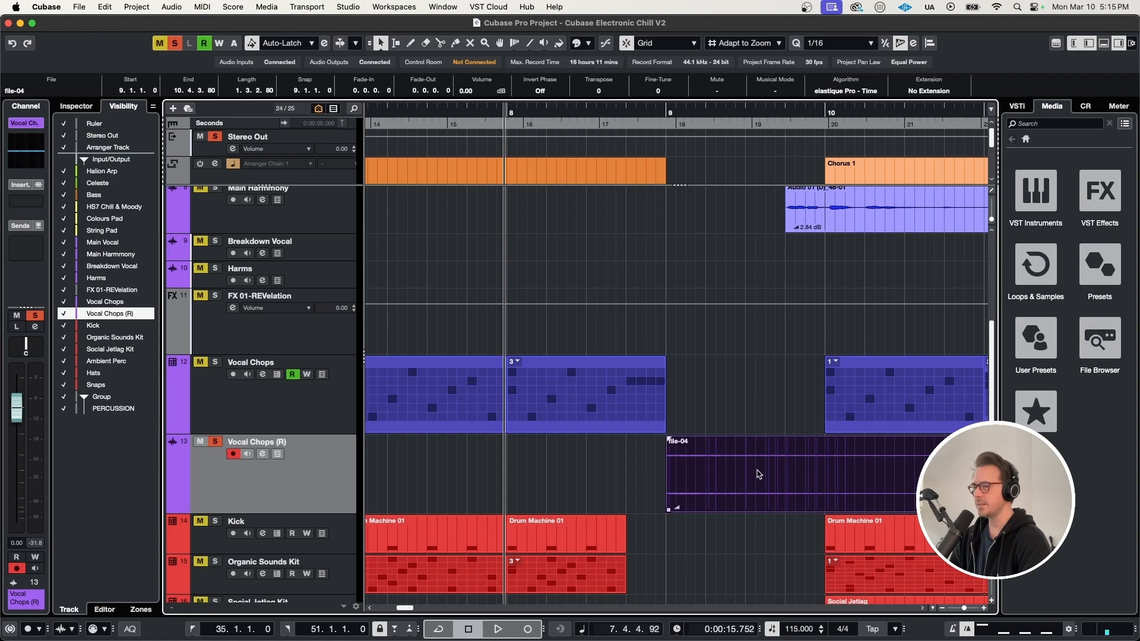
scroll(730, 469, "down", 1)
scroll(663, 475, "up", 1)
scroll(647, 476, "down", 1)
left_click(572, 476)
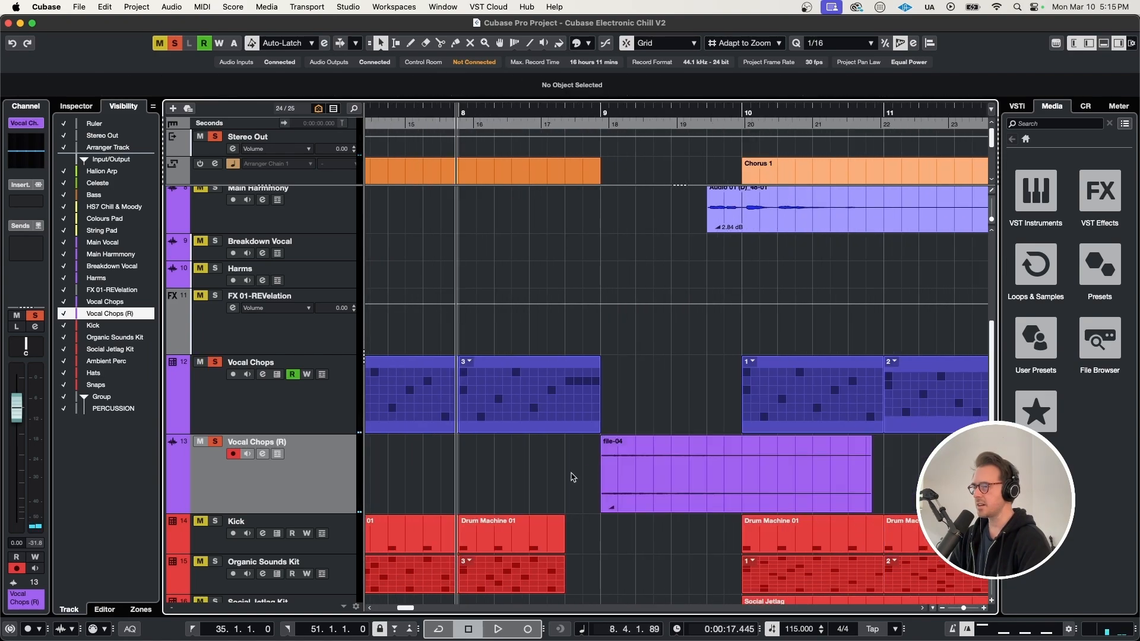
Reverse the rendered Vocal Chops (R) event and move it earlier so it starts at 7.4.3.
right_click(646, 450)
mouse_move(646, 451)
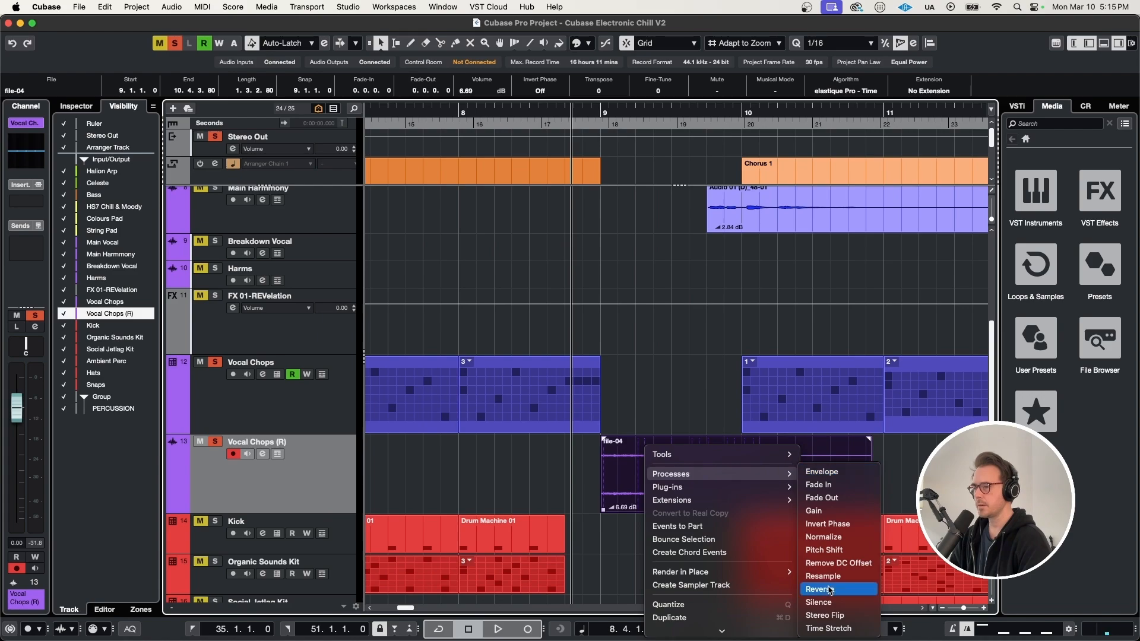
left_click(836, 590)
left_click_drag(844, 473, 683, 473)
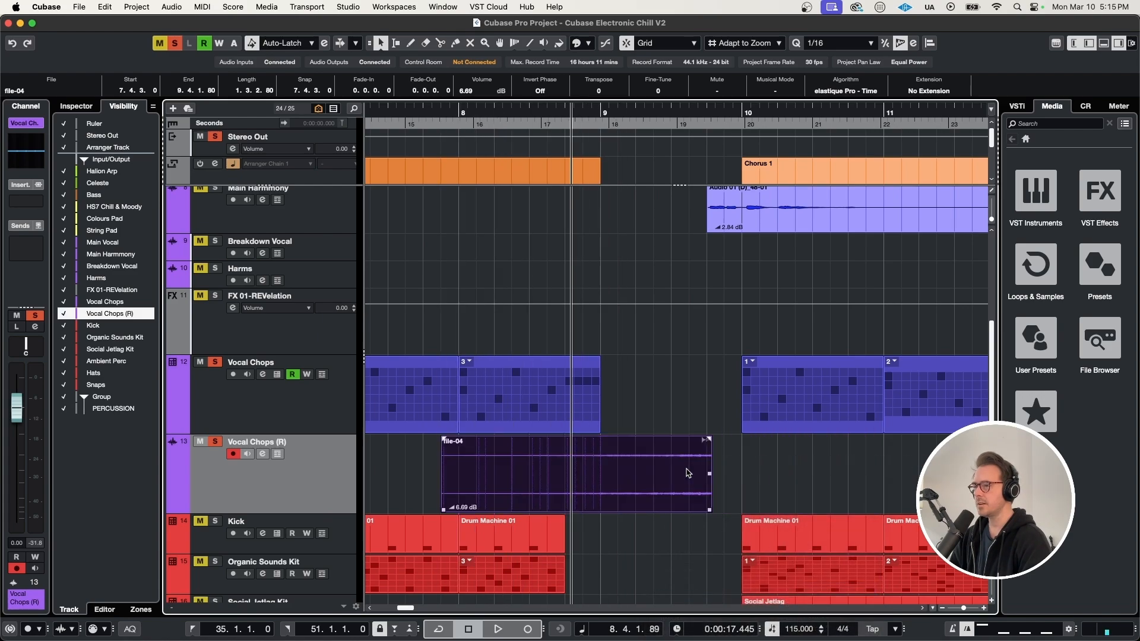
Trim the reversed event's start to about 8.3.1 and position it to end at 9.4.1, where the Main Harmmony event begins.
scroll(705, 473, "up", 1)
left_click(706, 109)
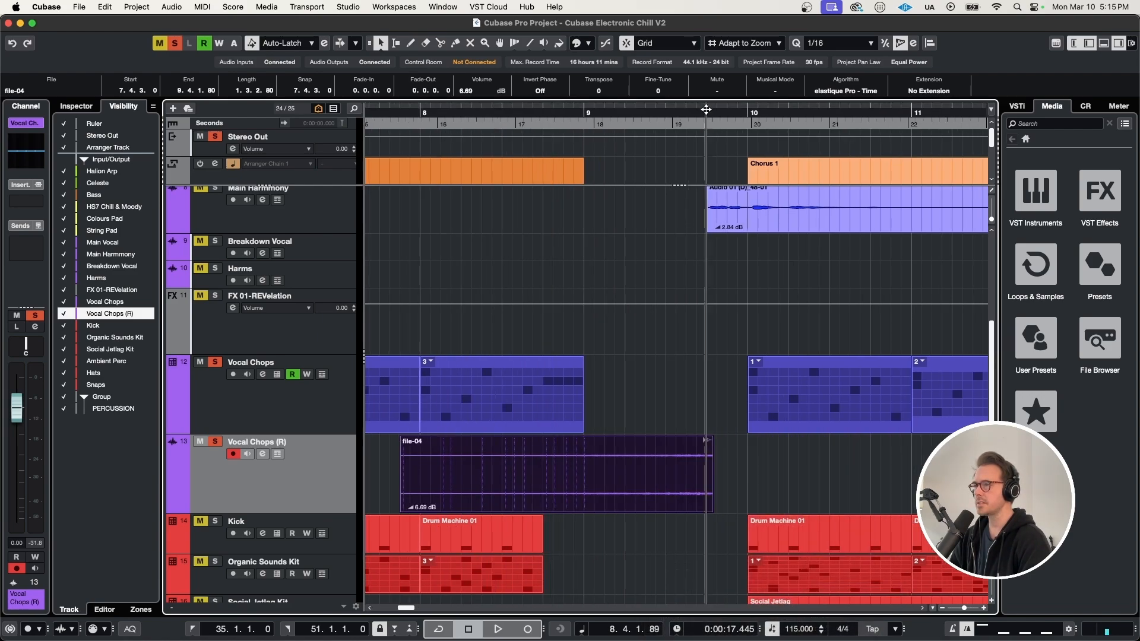
key("h")
left_click_drag(568, 474, 545, 475)
scroll(576, 473, "up", 5)
left_click_drag(738, 469, 764, 471)
Add a curved fade-in across nearly the whole reversed event and raise the event's volume to about 14.38 dB.
left_click_drag(537, 440, 731, 455)
left_click(778, 253)
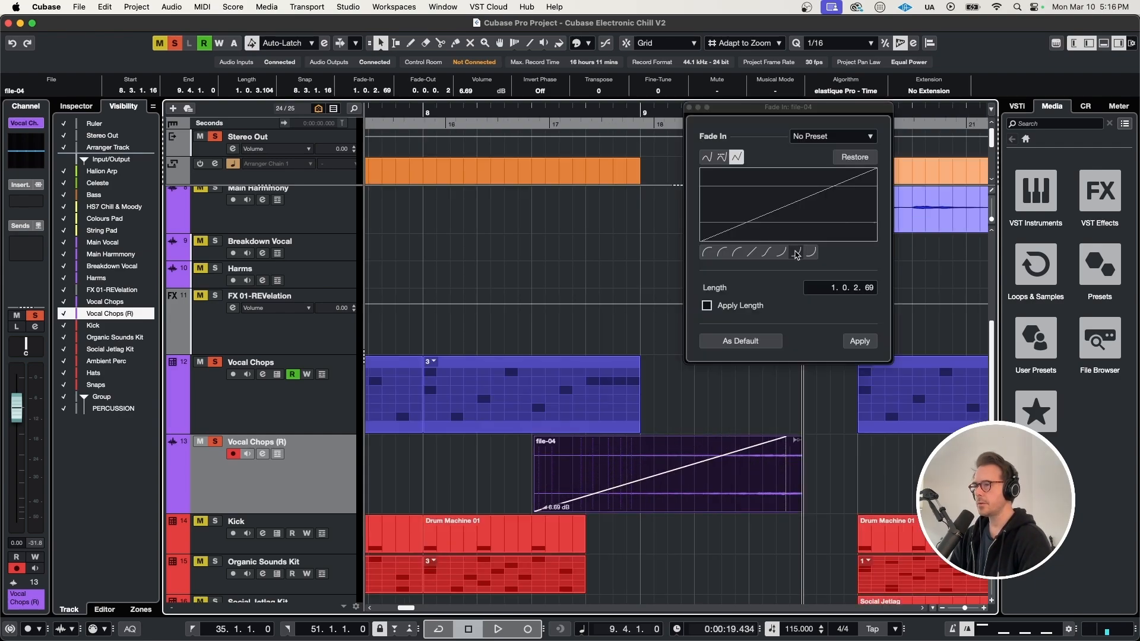
left_click(797, 252)
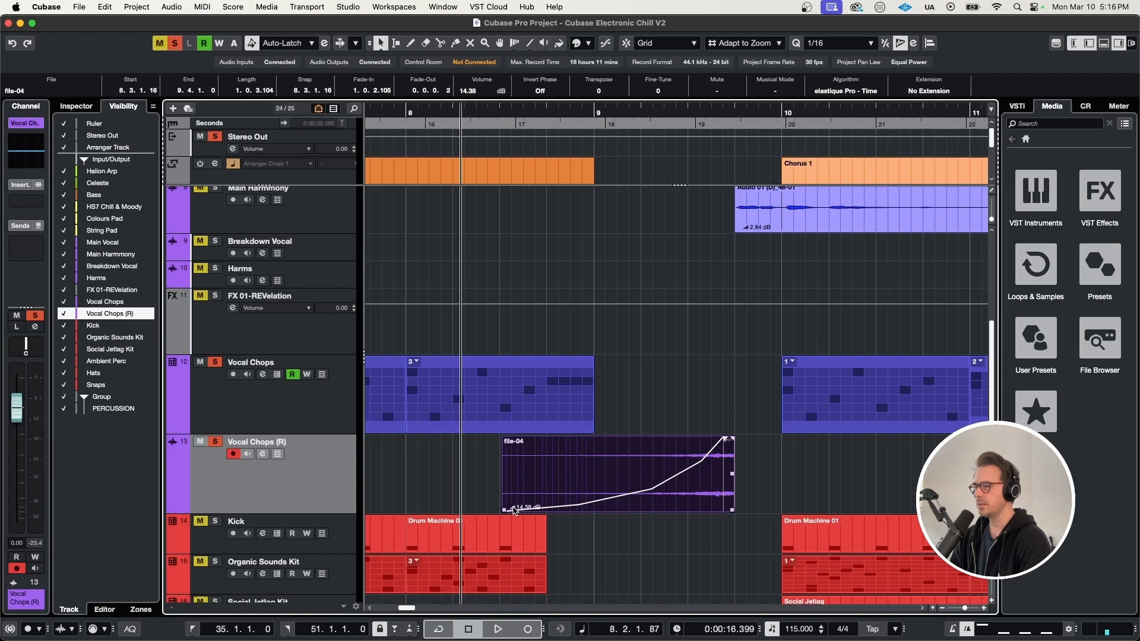
left_click(762, 477)
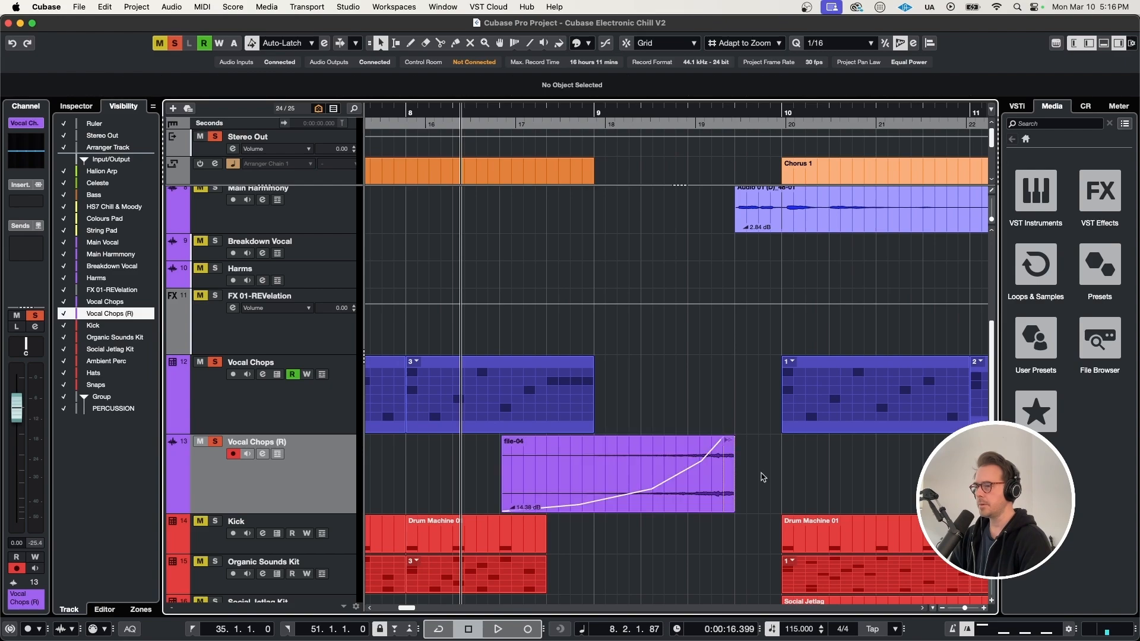
Play back the soloed reversed chop with Vocal Chops from bar 8 to check the rise.
scroll(763, 477, "up", 1)
left_click(428, 464)
key("space")
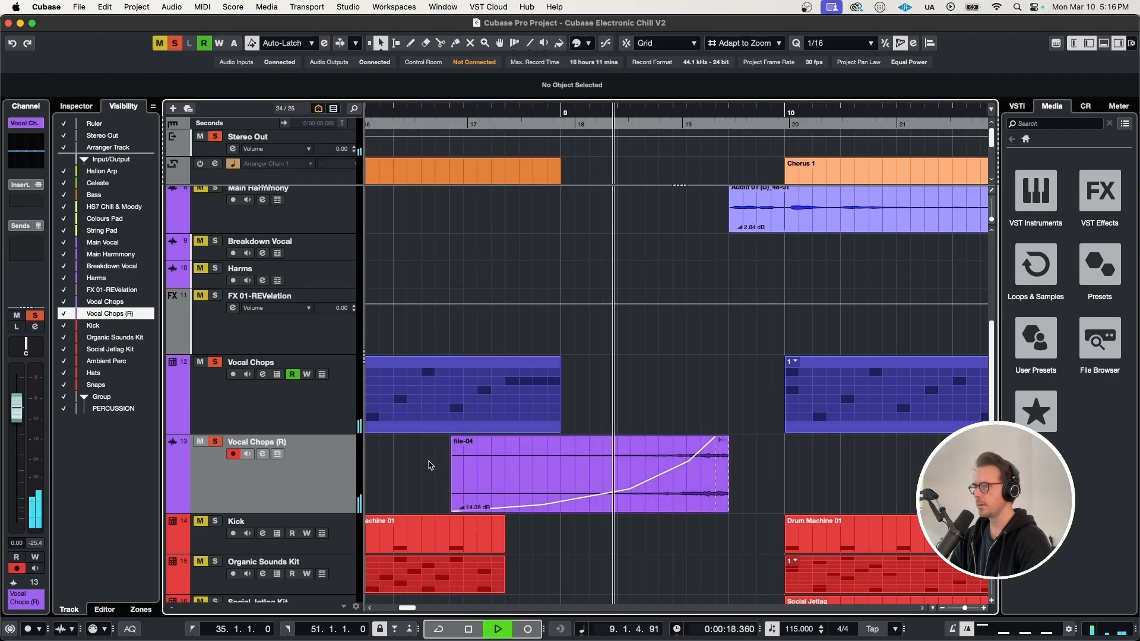
key("space")
scroll(597, 456, "down", 1)
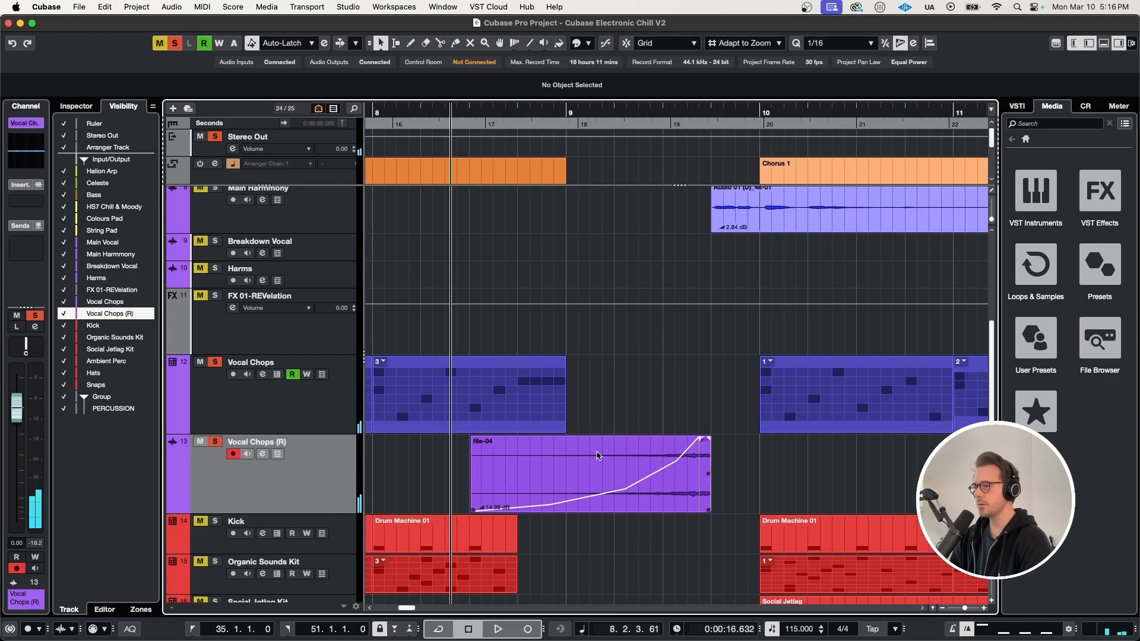
Rename the Vocal Chops (R) track as Vocal Riser.
double_click(252, 441)
type("V")
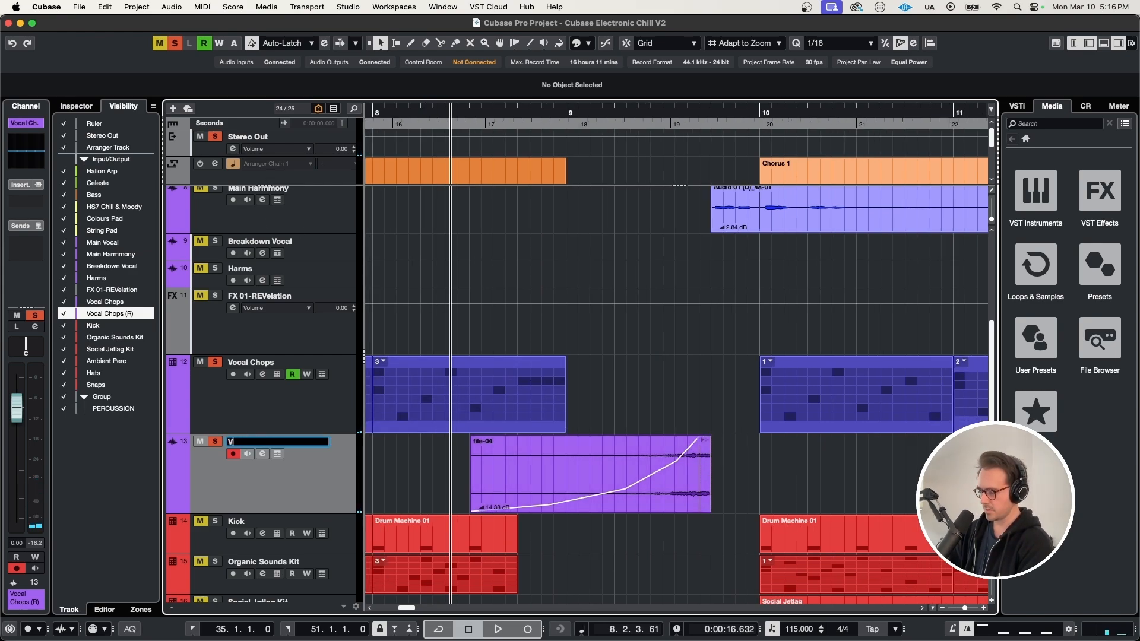
type("ocal Riser")
key("Return")
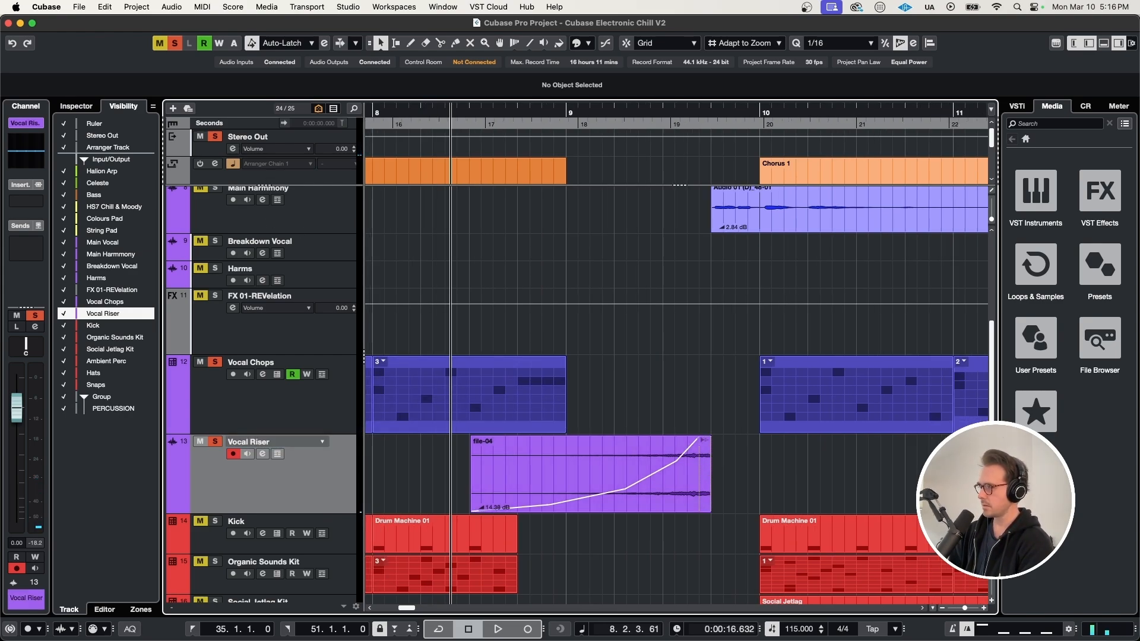
Deactivate all solos and play back the full mix from the late Intro into Chorus 1 to examine the riser.
left_click(175, 44)
key("space")
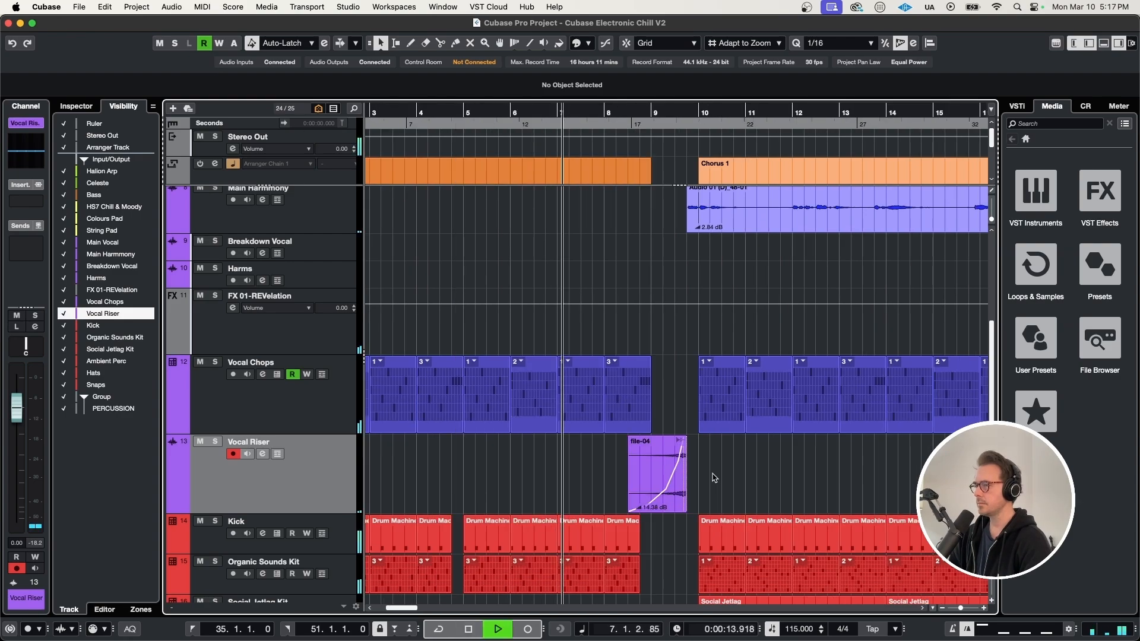
scroll(714, 478, "up", 3)
scroll(713, 478, "up", 4)
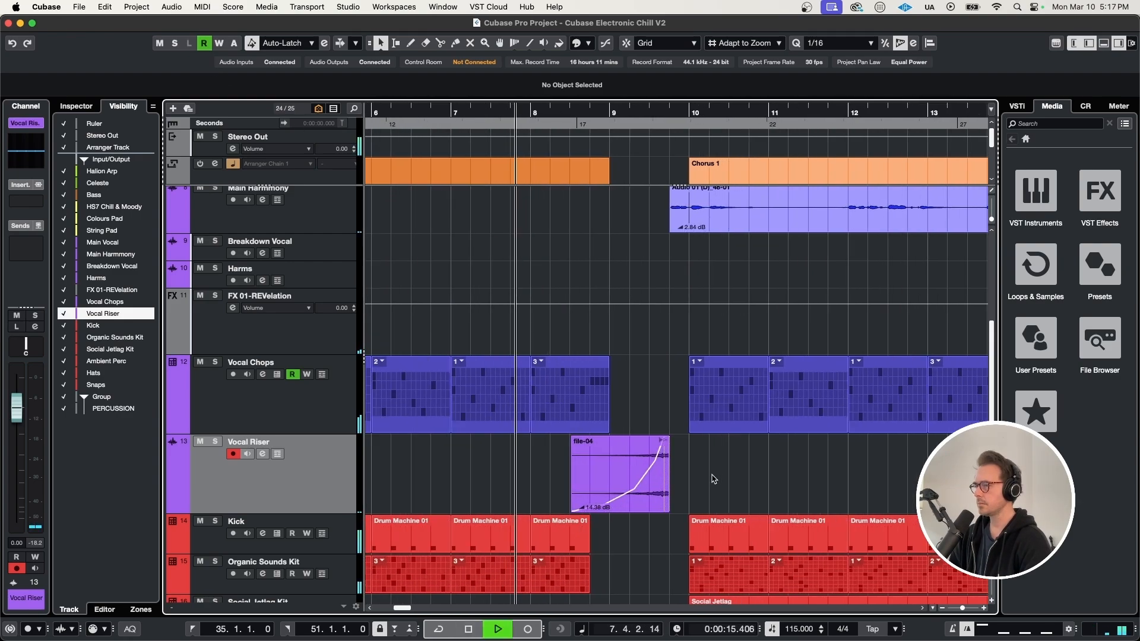
scroll(684, 490, "up", 2)
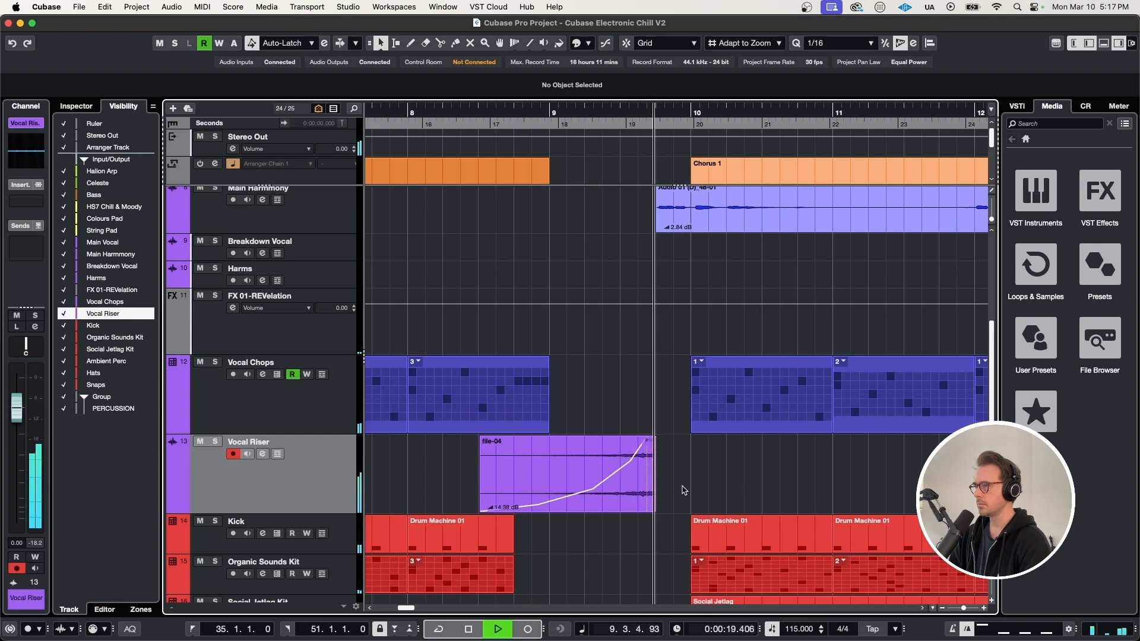
scroll(710, 485, "down", 1)
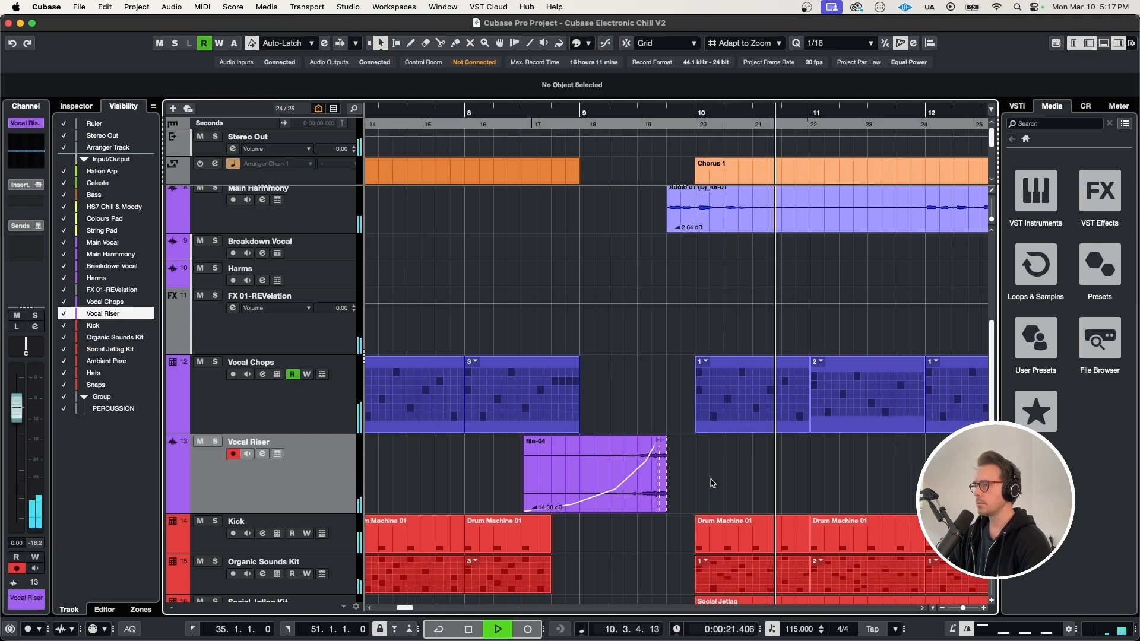
scroll(712, 484, "down", 1)
key("space")
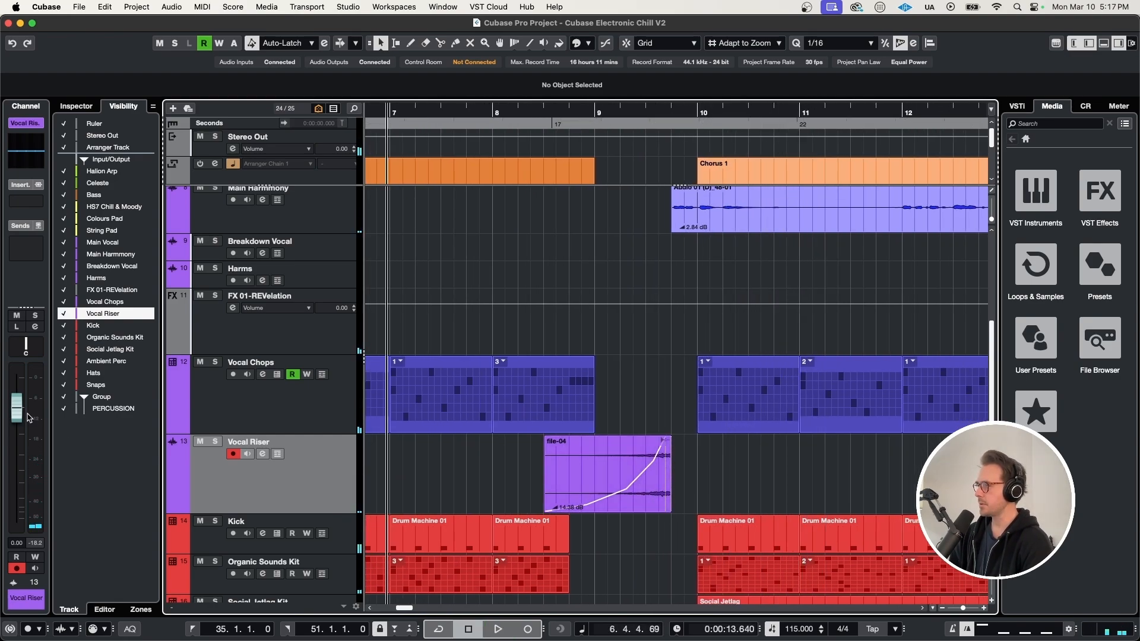
Lower the Vocal Riser track level to about -1.29 dB and copy its event to end at the Buildup and Final Chorus starts.
left_click_drag(17, 414, 17, 420)
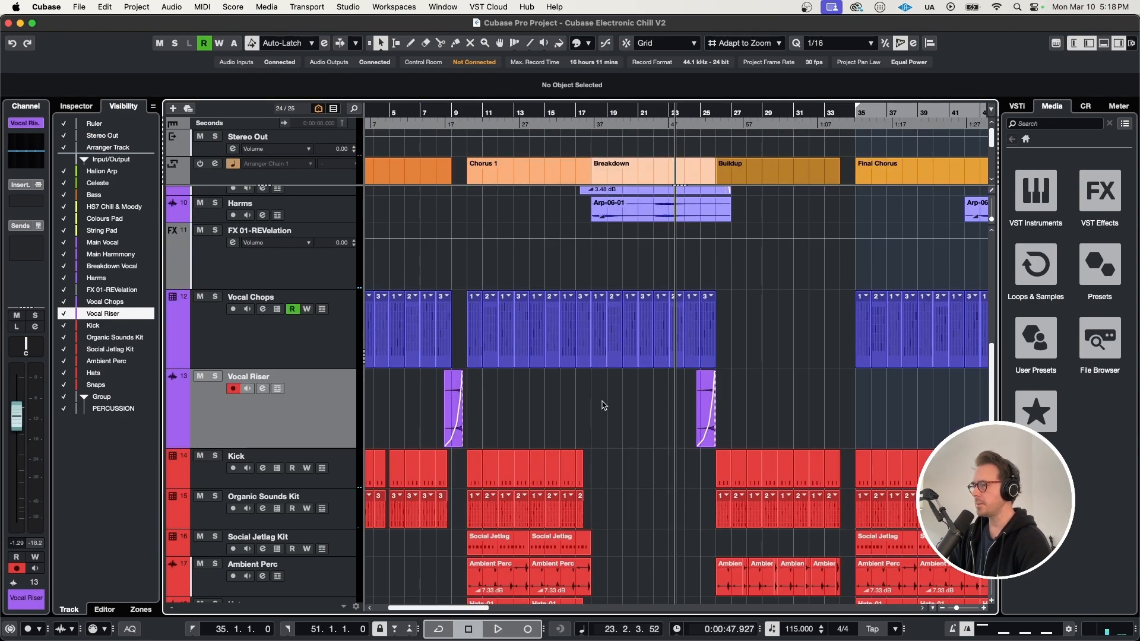
scroll(696, 402, "up", 5)
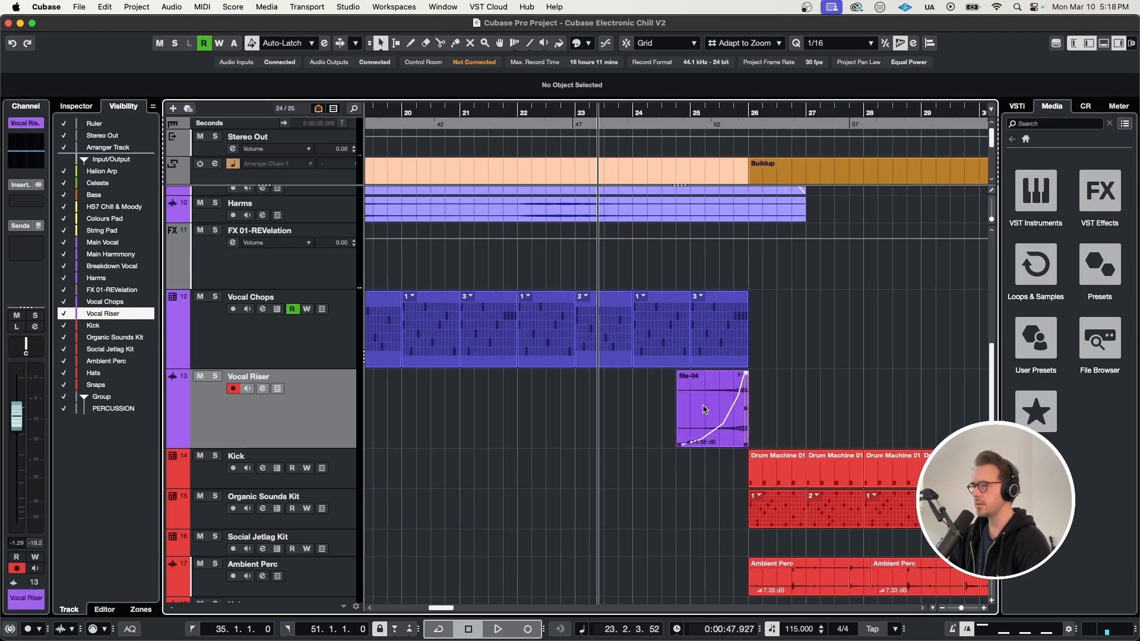
left_click(704, 413)
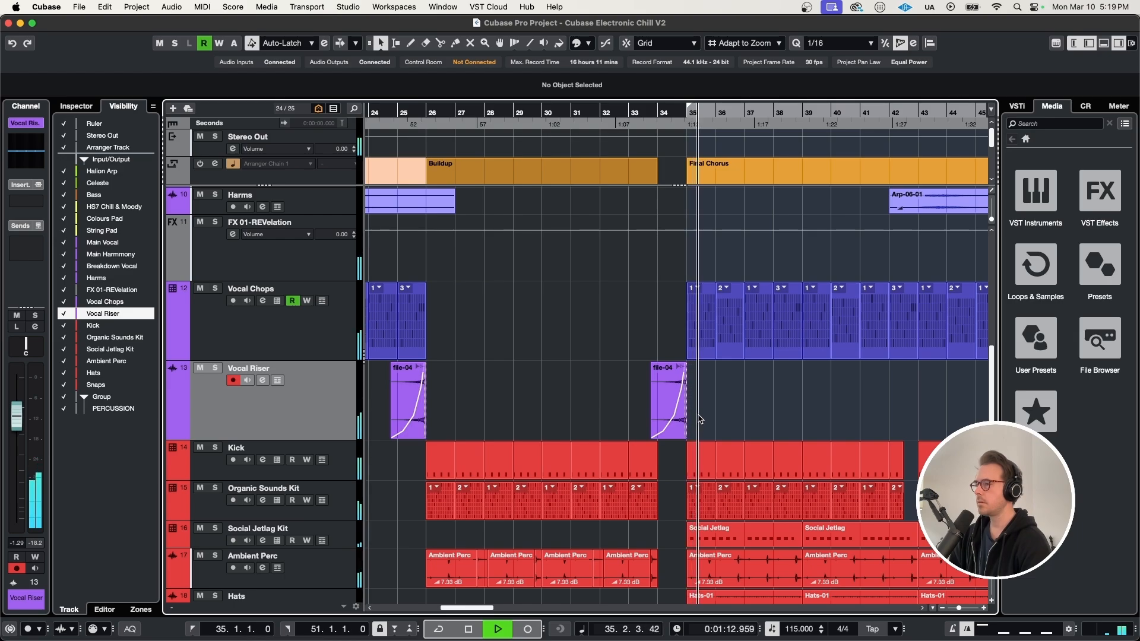
Check the riser leading from the Buildup into the Final Chorus during playback, and stop playback.
scroll(699, 419, "up", 4)
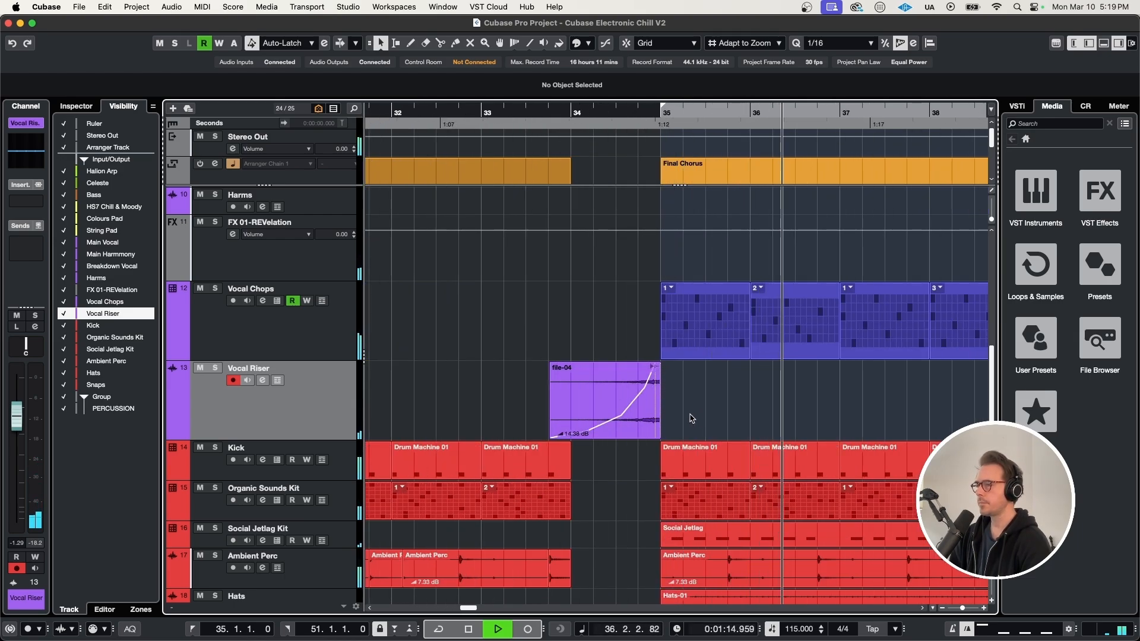
key("space")
scroll(690, 418, "down", 4)
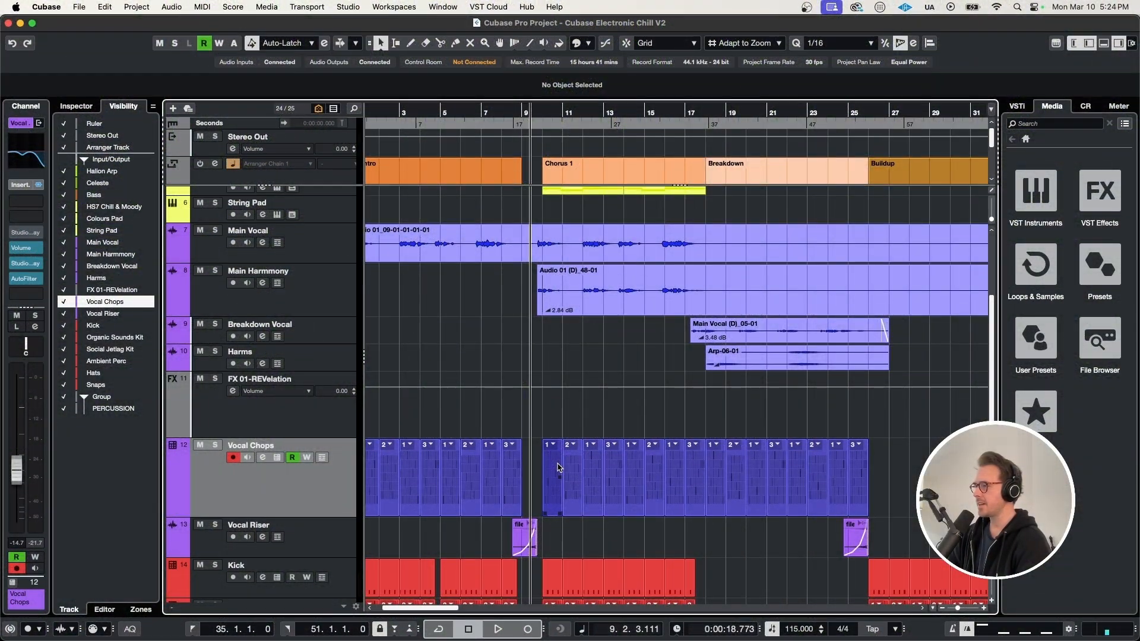
Open the Main Vocal track's VocalChain insert and examine its Compressor I, Saturator and EQ I modules.
scroll(547, 432, "up", 3)
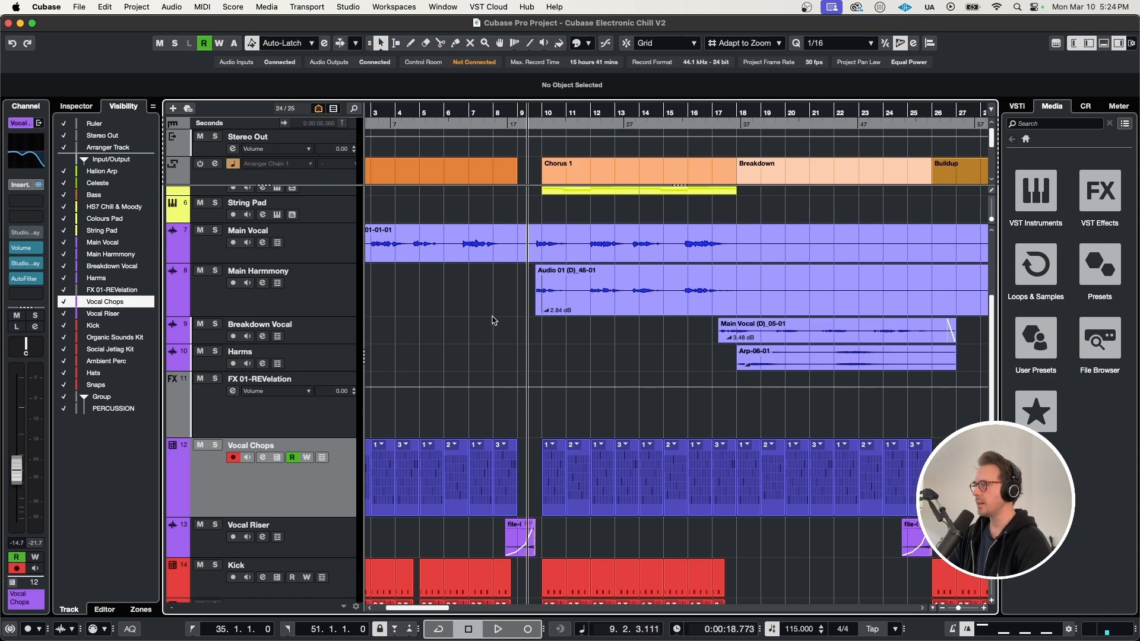
left_click(338, 242)
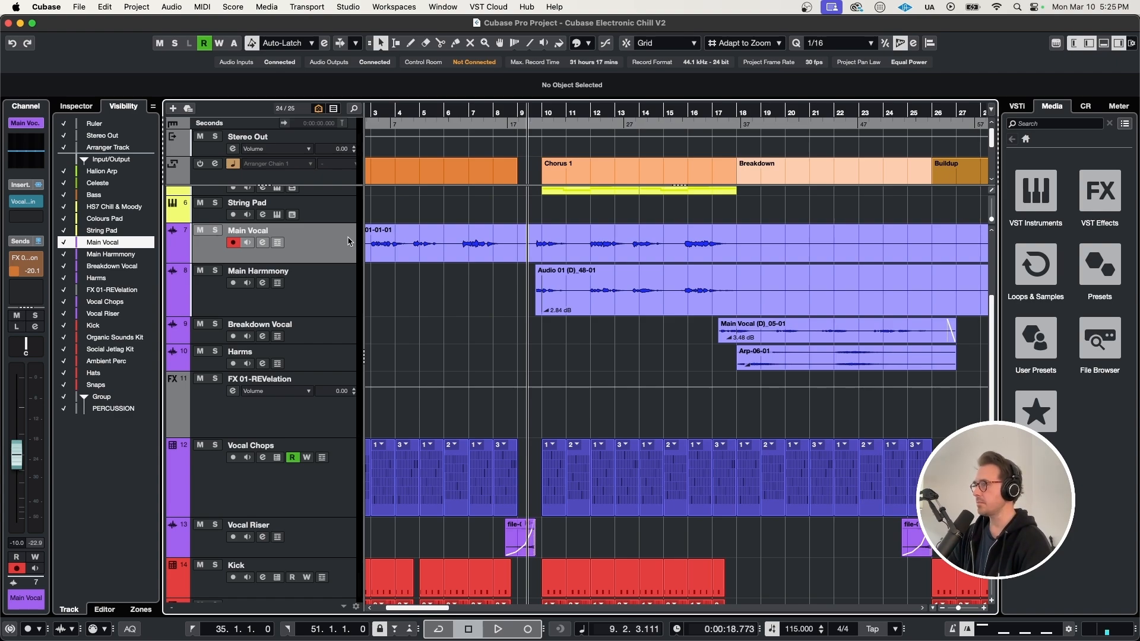
left_click(24, 201)
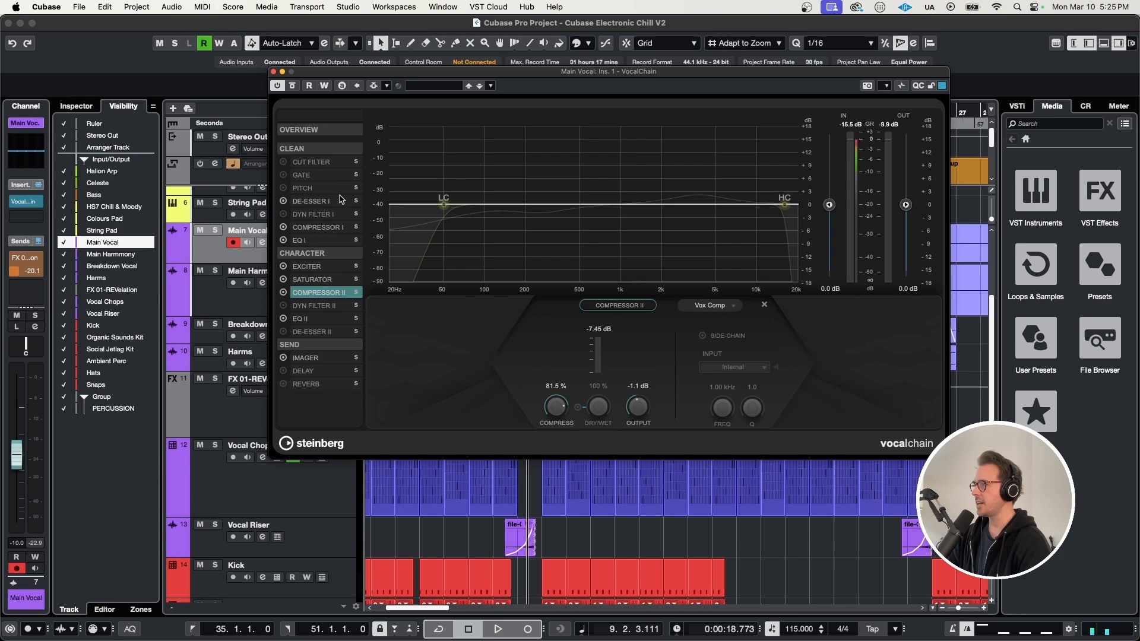
left_click(314, 228)
left_click(312, 279)
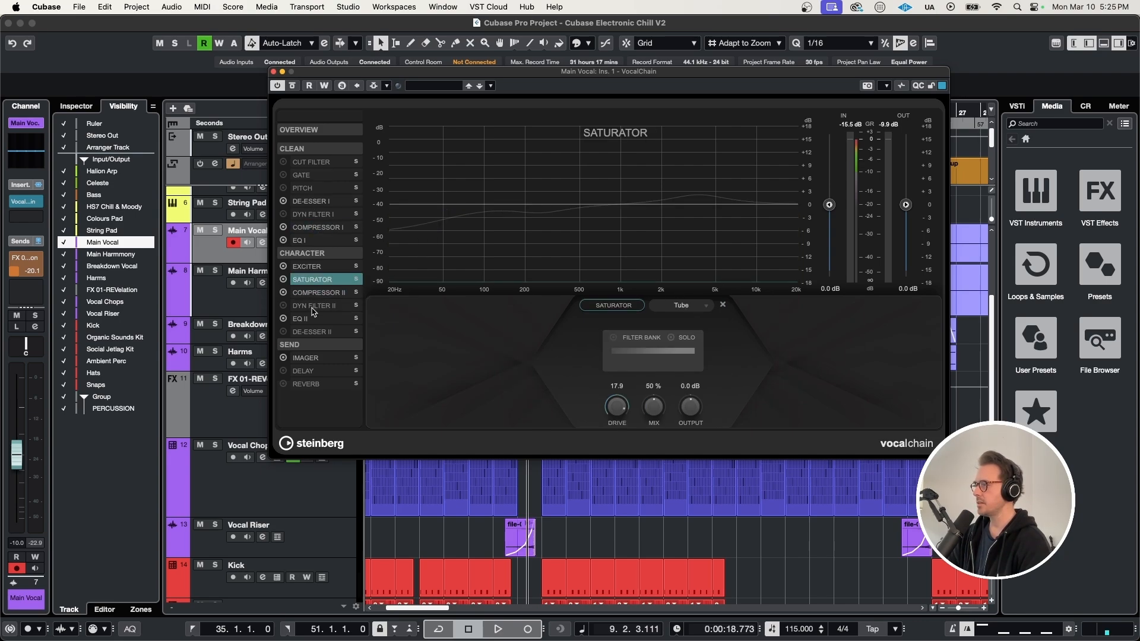
left_click(299, 240)
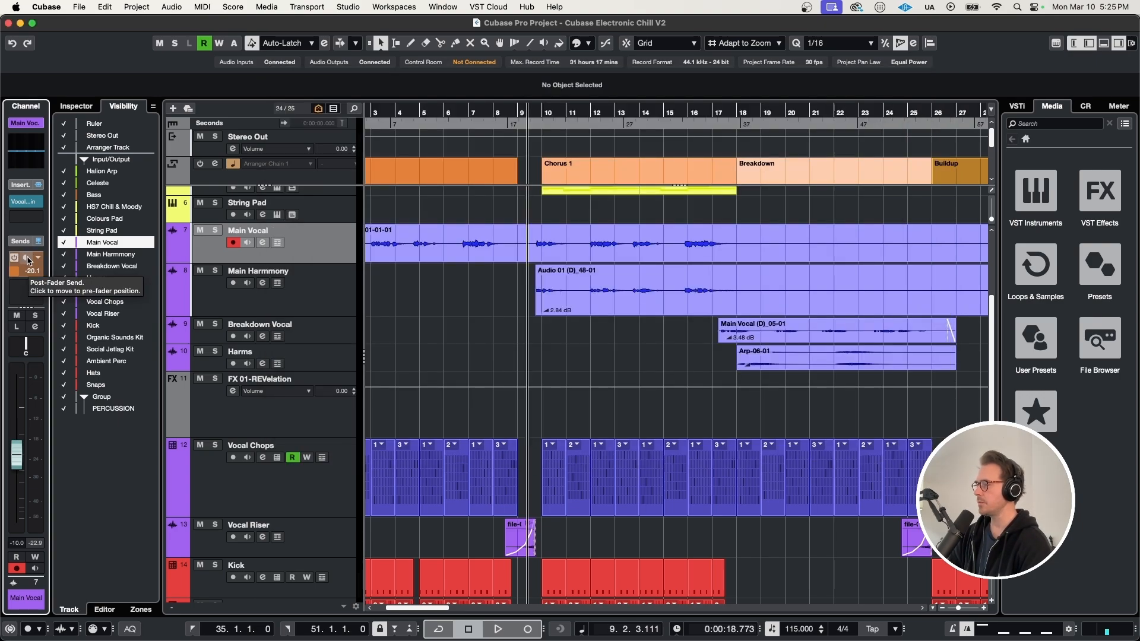
Solo the Main Vocal and Main Harmmony tracks and play them back through the start of Chorus 1.
left_click(365, 298)
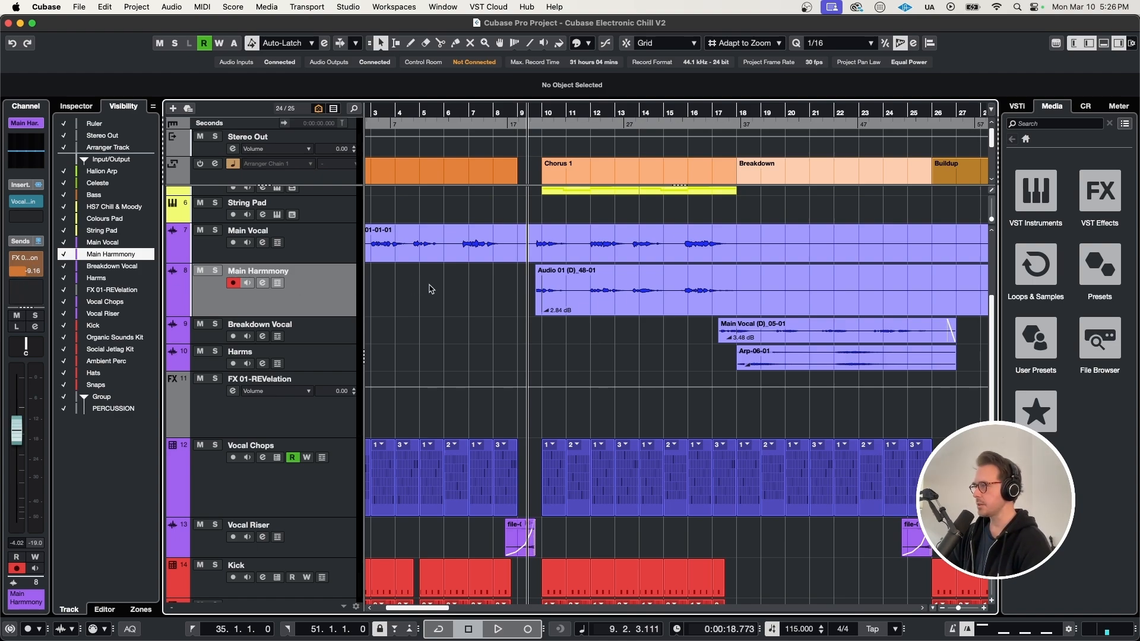
left_click(338, 256, "shift")
key("s")
key("space")
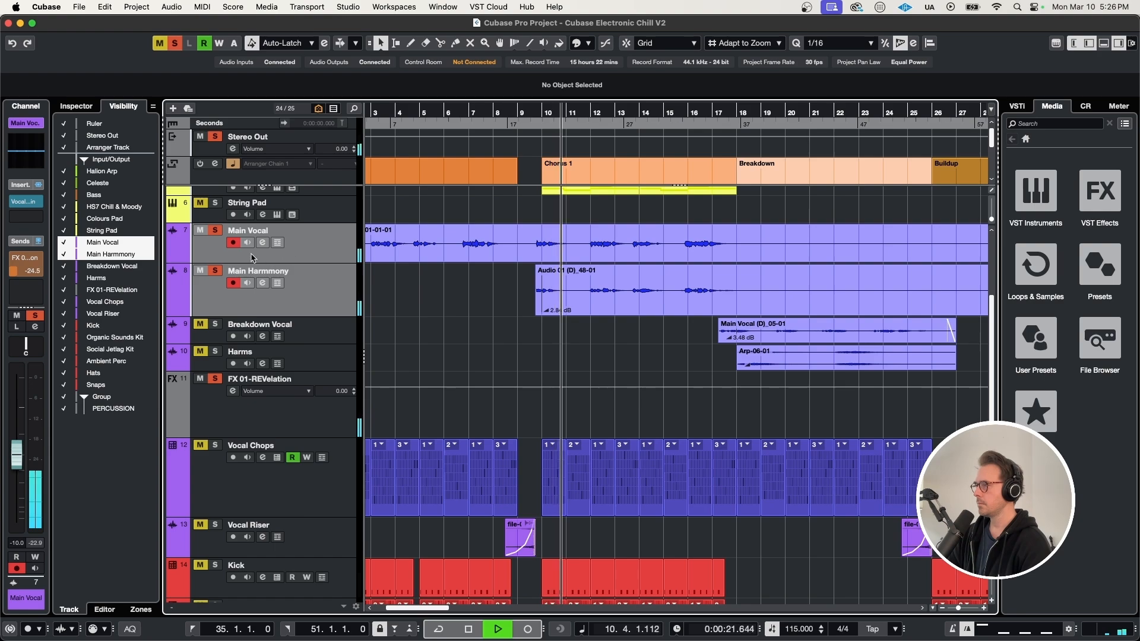
left_click(338, 237)
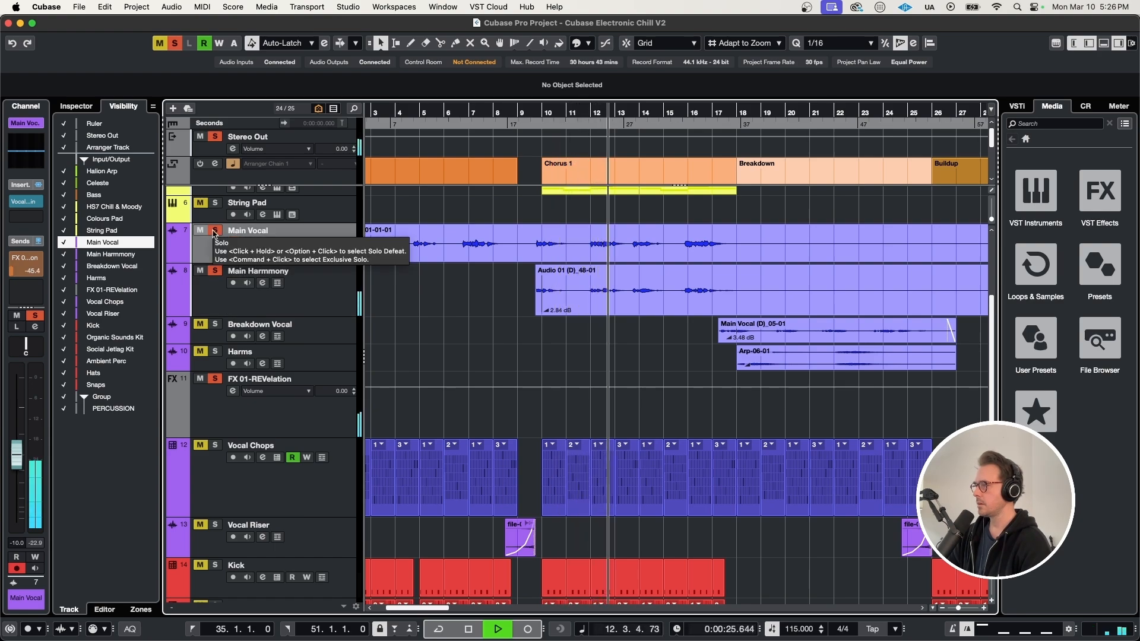
key("space")
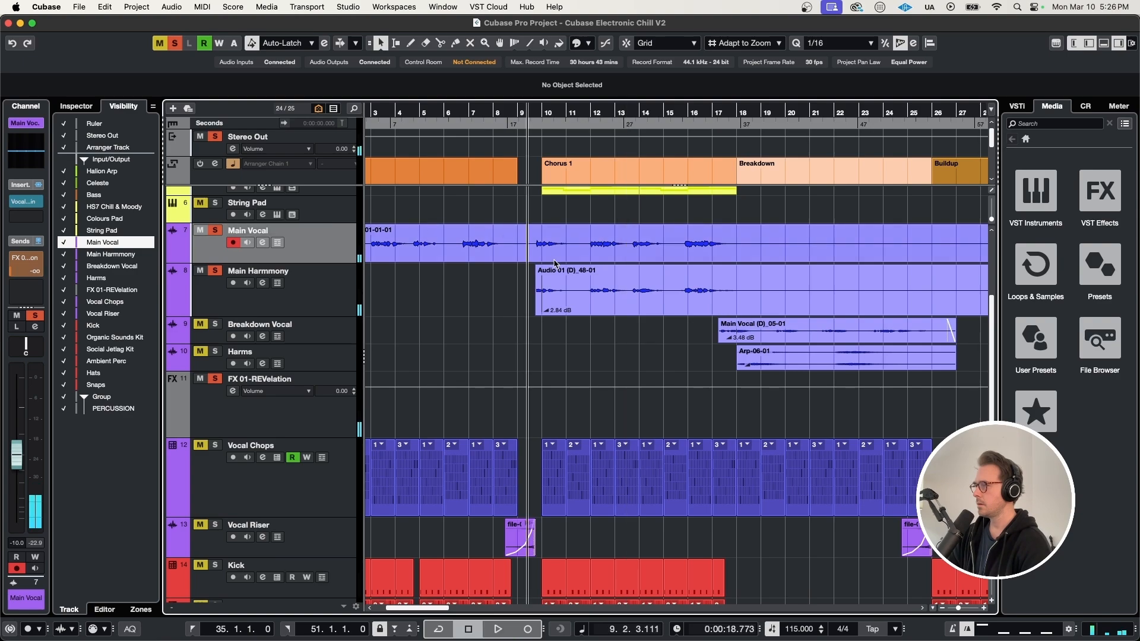
Solo Vocal Chops together with the two main vocal tracks and play back the transition into Chorus 1.
scroll(509, 385, "up", 2)
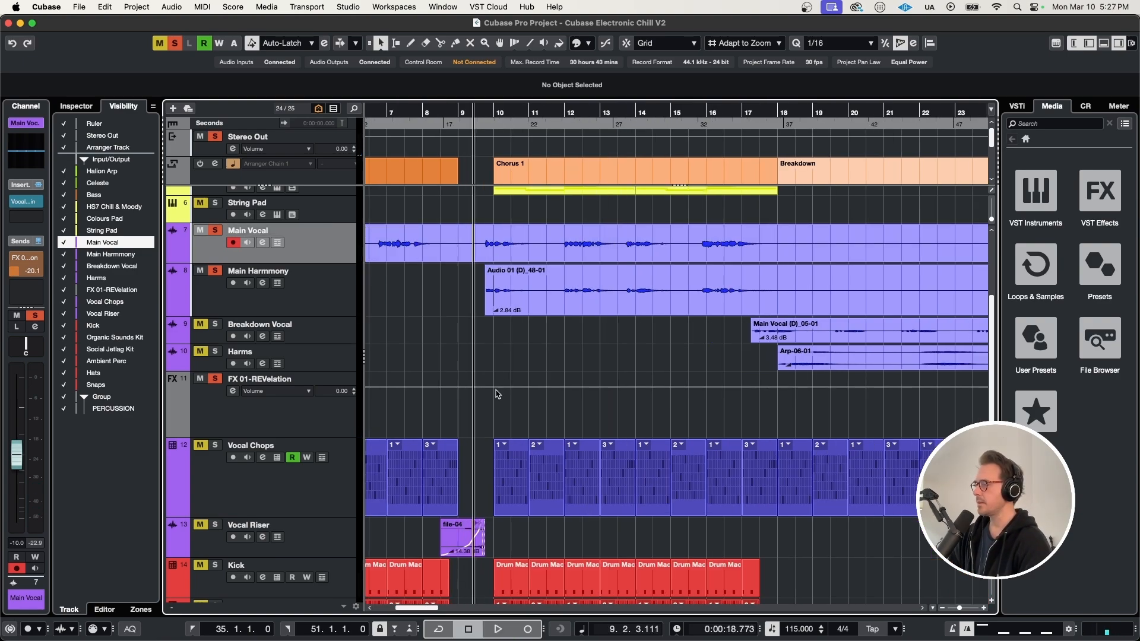
left_click(217, 445)
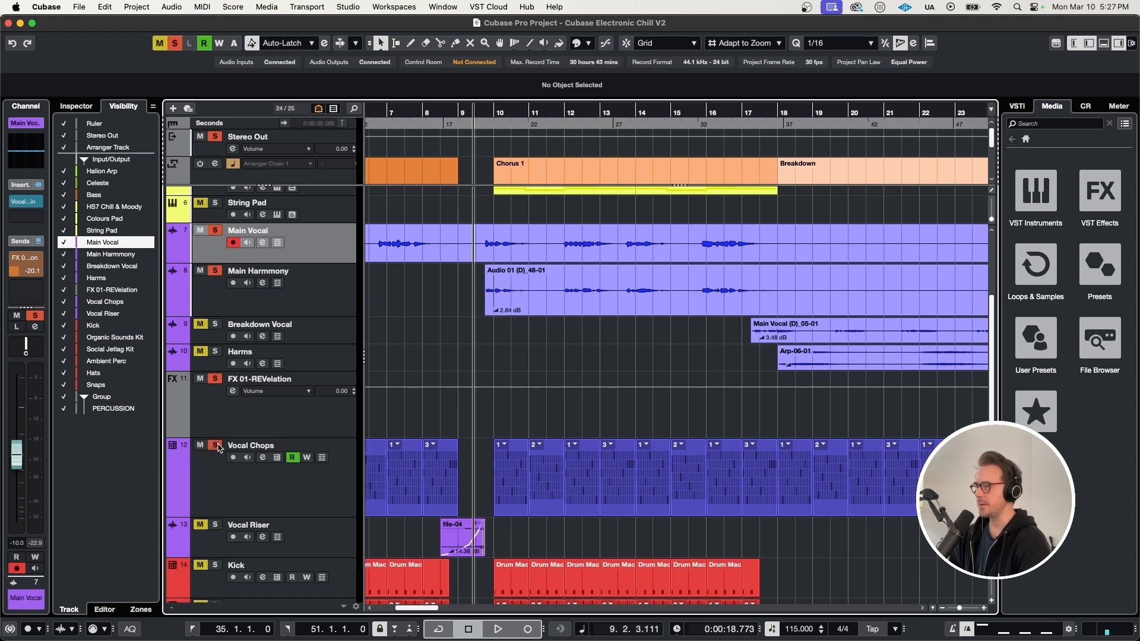
key("space")
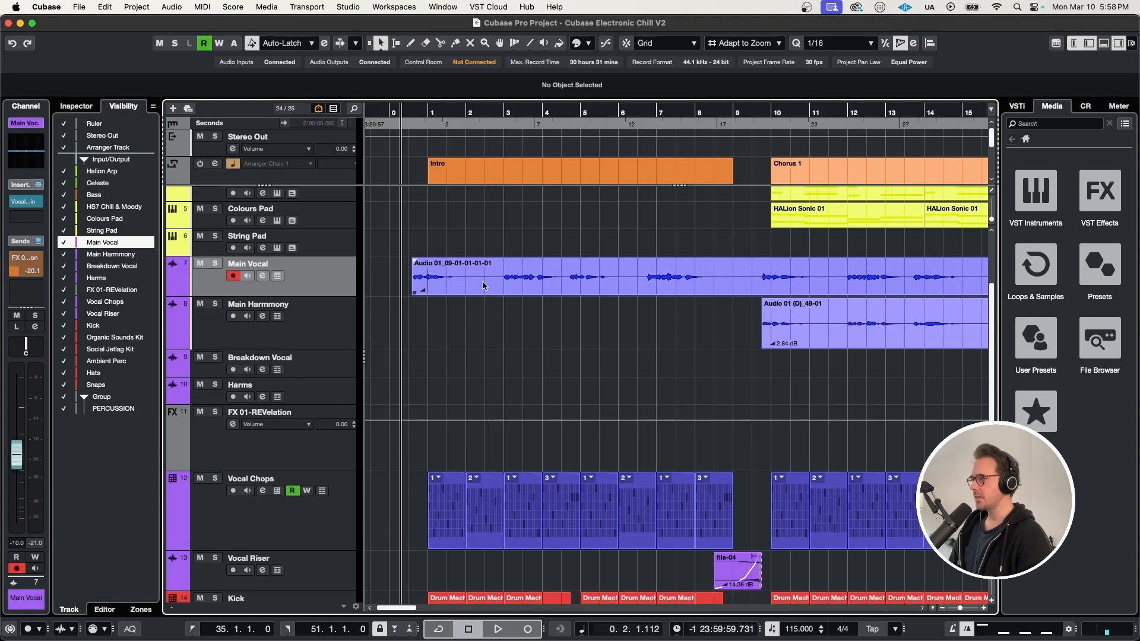
scroll(479, 289, "up", 1)
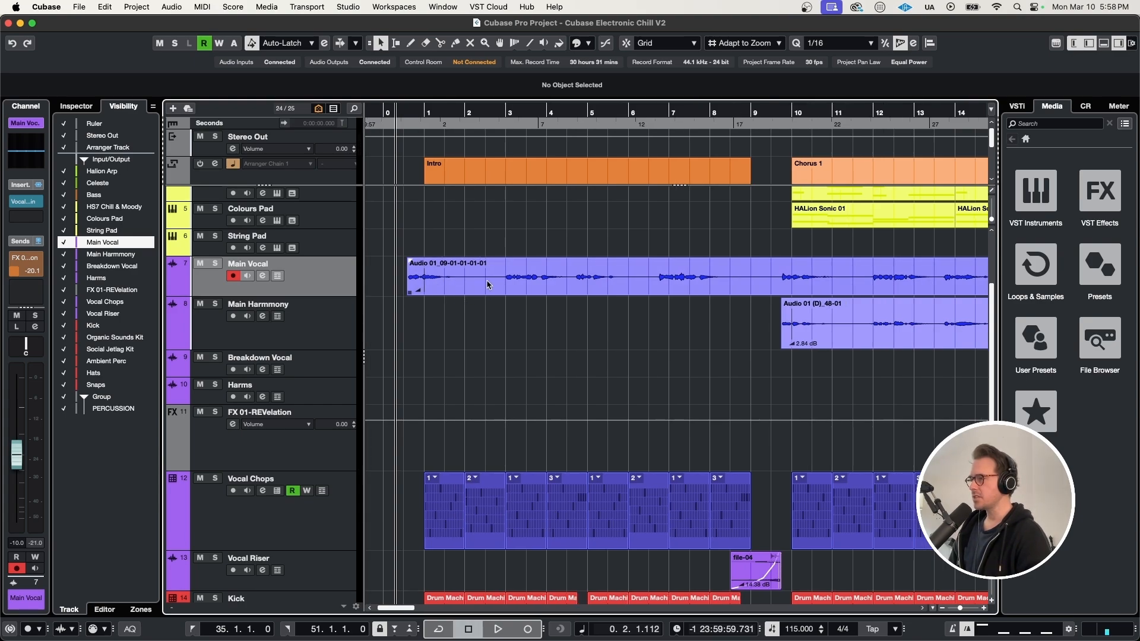
Add an FX channel with the StudioDelay effect below FX 01-REVelation and close the plug-in window.
left_click(498, 175)
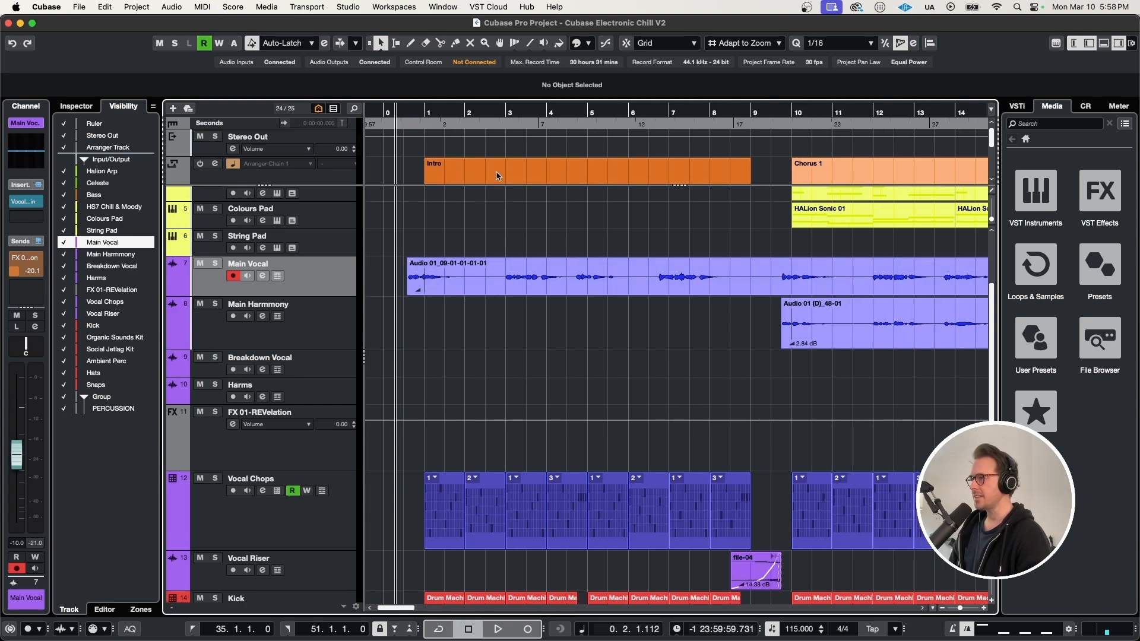
left_click(340, 453)
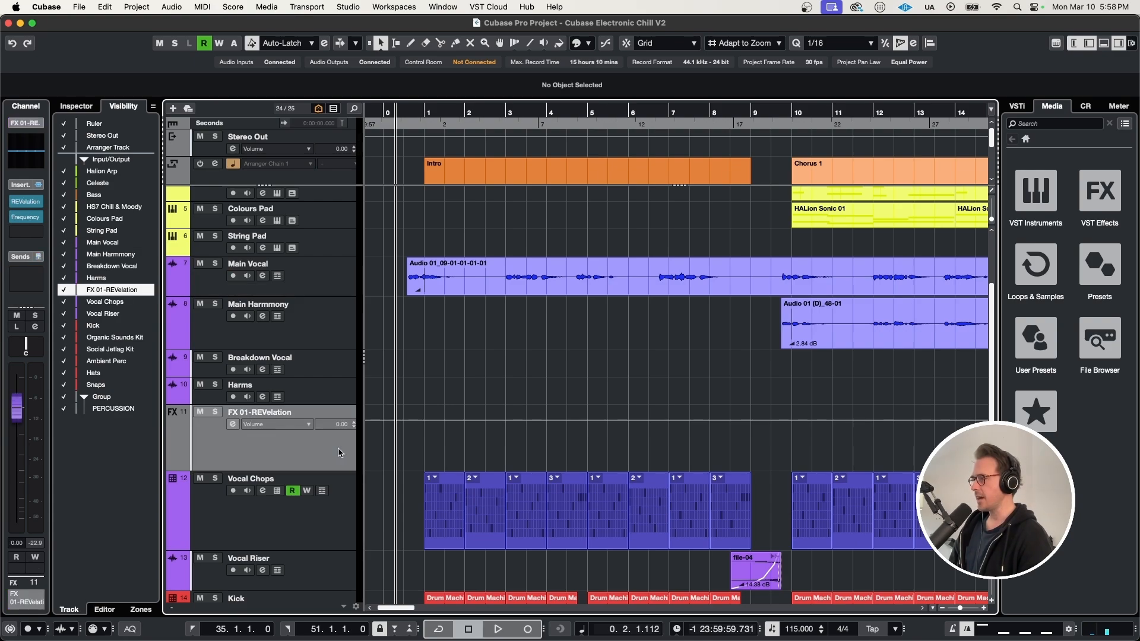
left_click(587, 496)
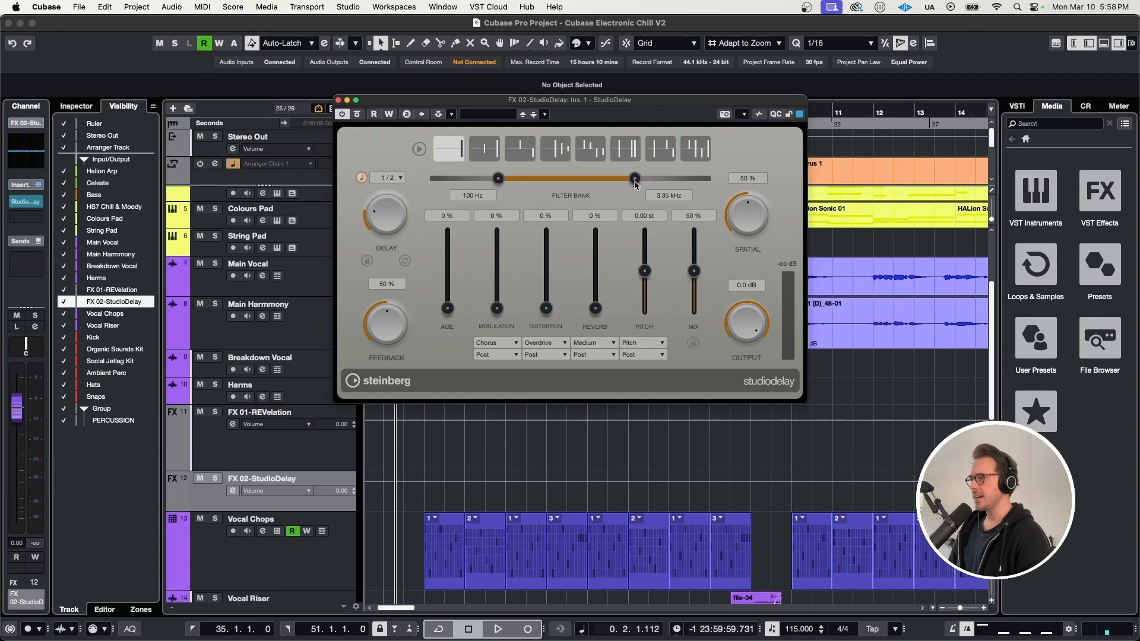
left_click(338, 100)
Route a second send of the Main Vocal track to FX 02-StudioDelay.
left_click(324, 280)
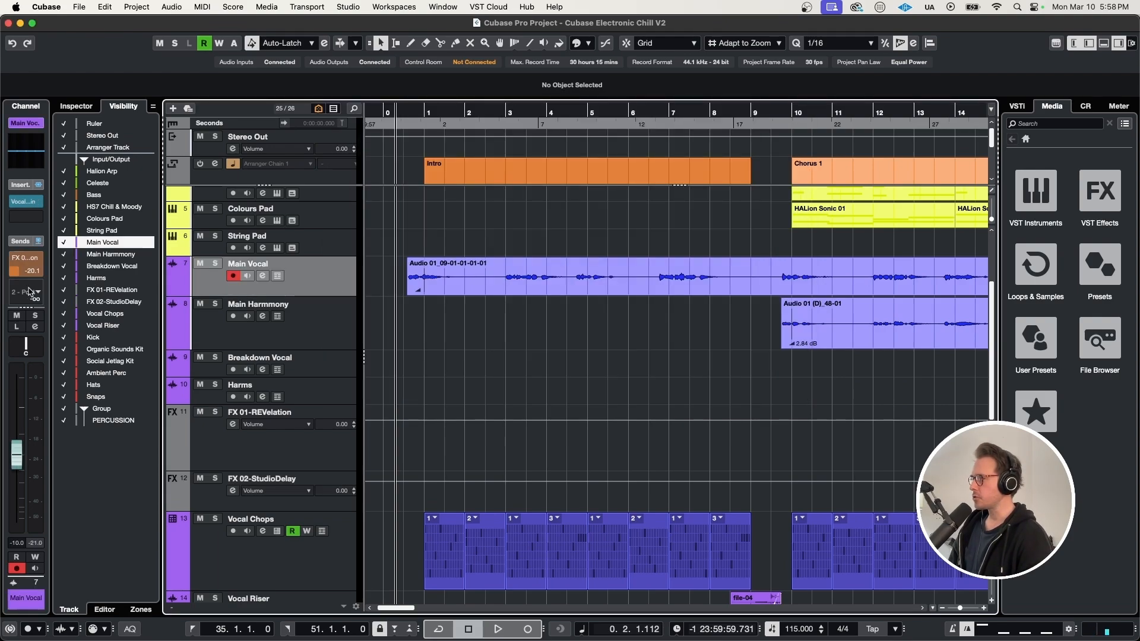
left_click(26, 289)
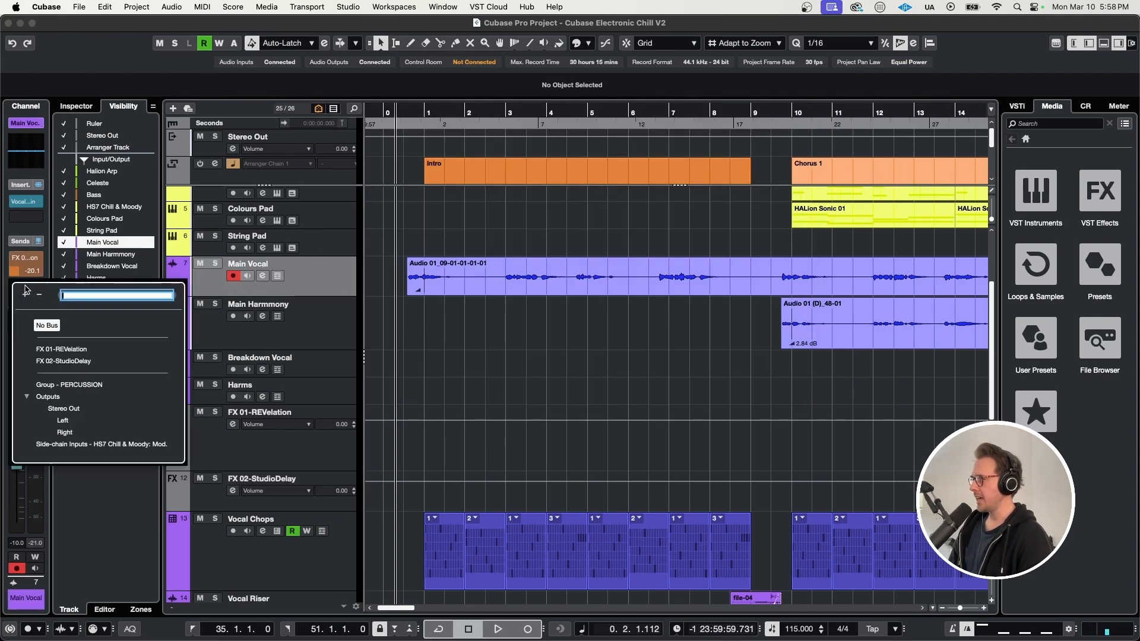
left_click(70, 362)
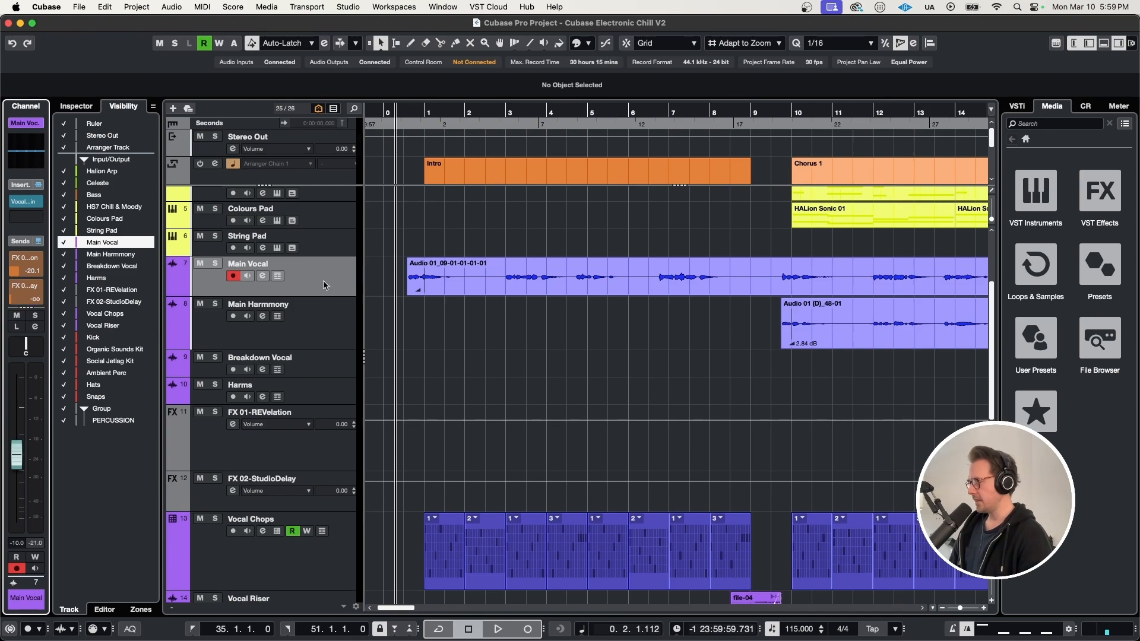
Show the Main Vocal track's Volume automation lane with automation read and write enabled.
key("a")
scroll(325, 358, "down", 3)
left_click(200, 339)
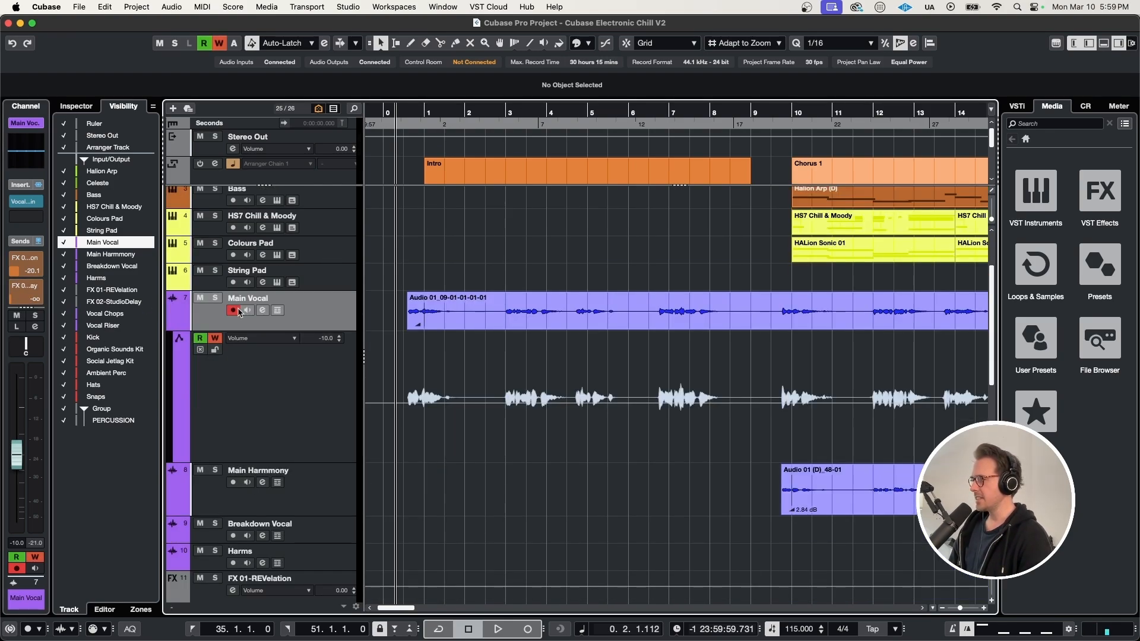
scroll(433, 410, "up", 6)
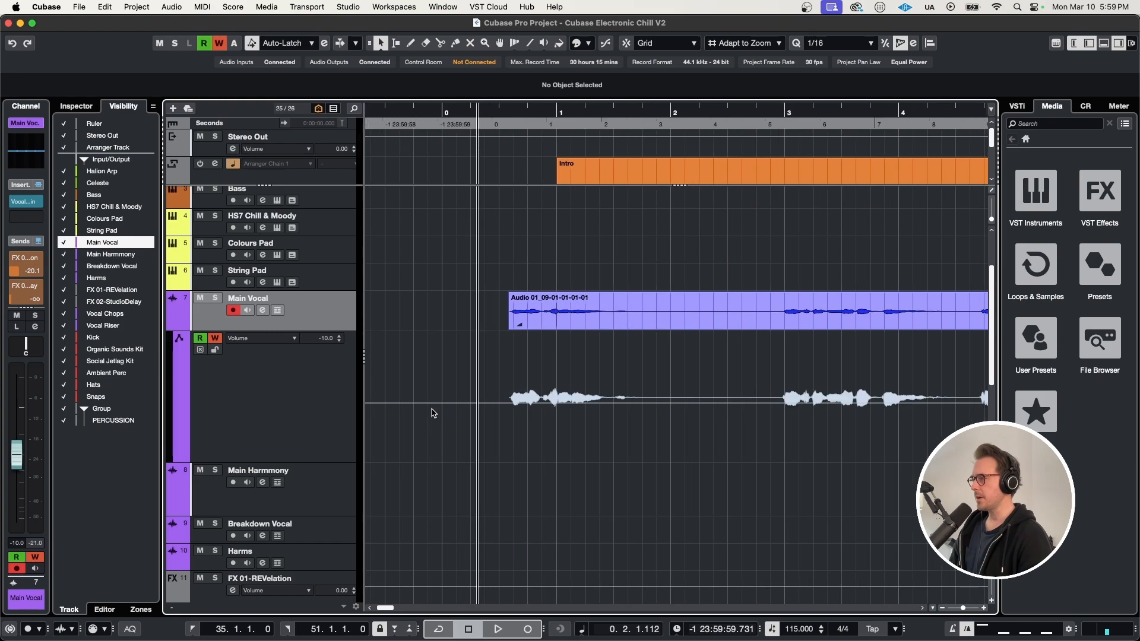
scroll(479, 419, "right", 2)
scroll(480, 419, "up", 2)
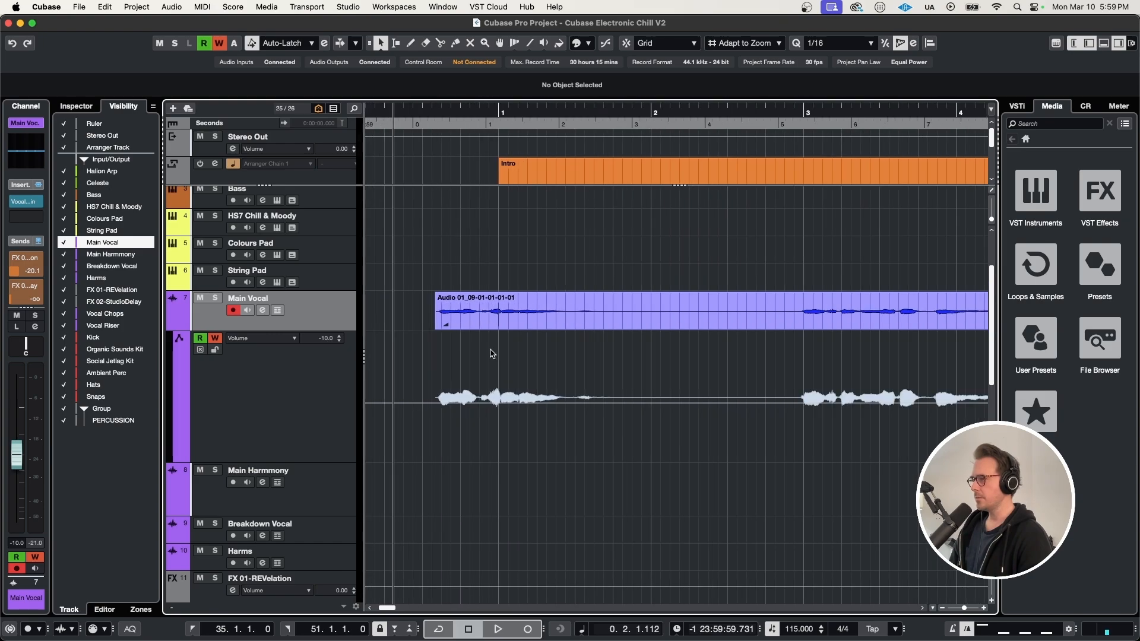
Play back the opening Main Vocal phrase from just before the Intro.
left_click(429, 323)
key("space")
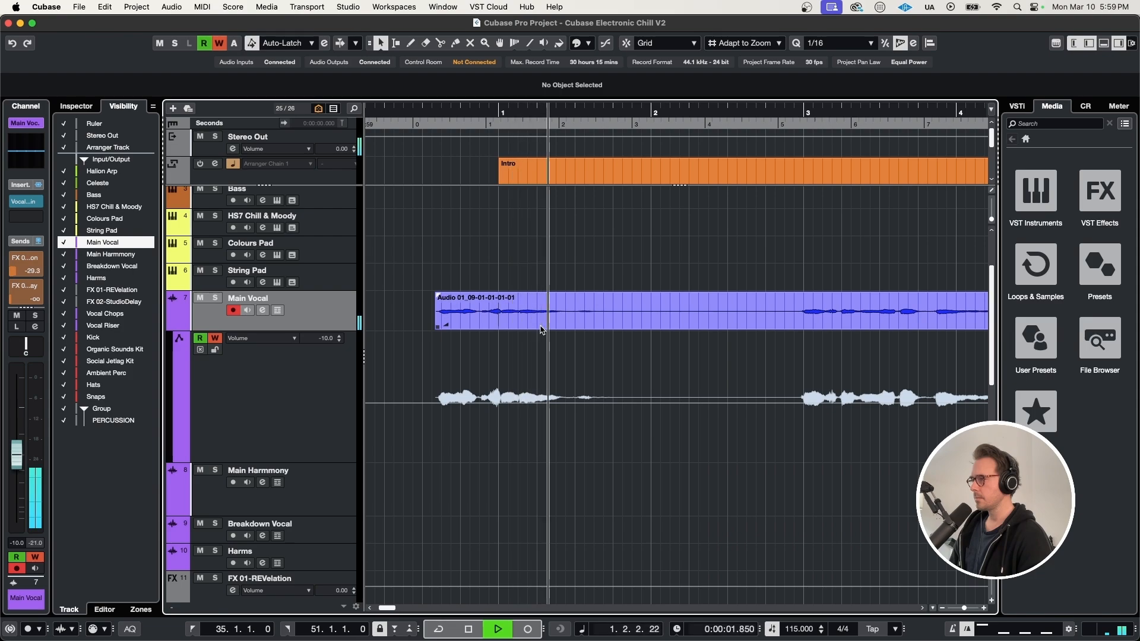
key("space")
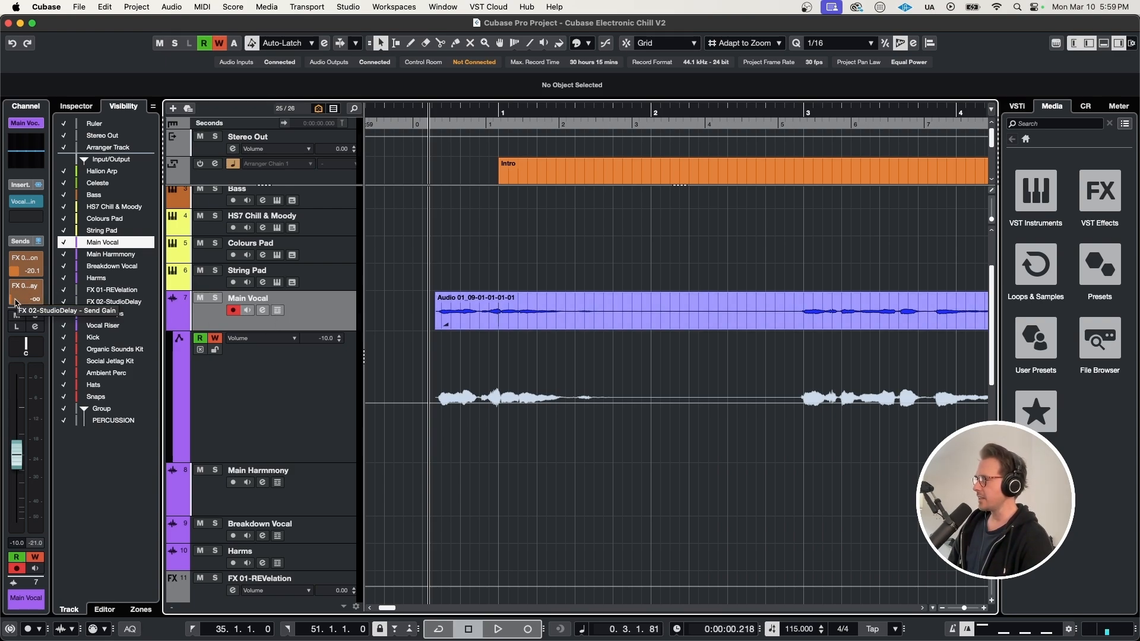
Raise the Main Vocal's StudioDelay send level to about -9.55 dB and play back the opening phrase.
left_click_drag(17, 303, 39, 300)
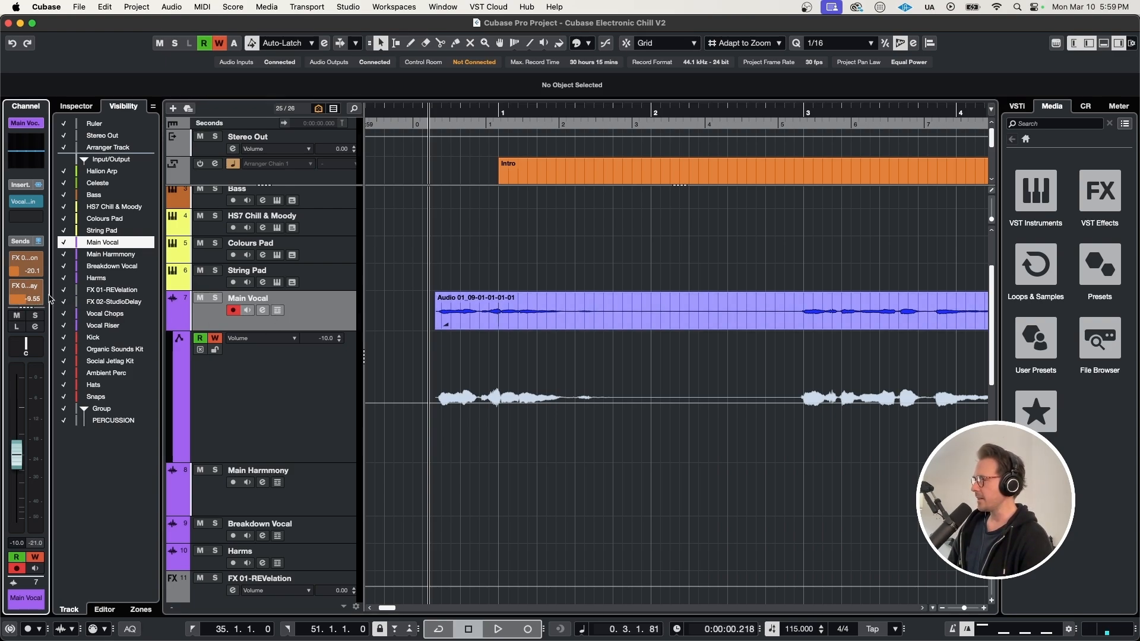
key("space")
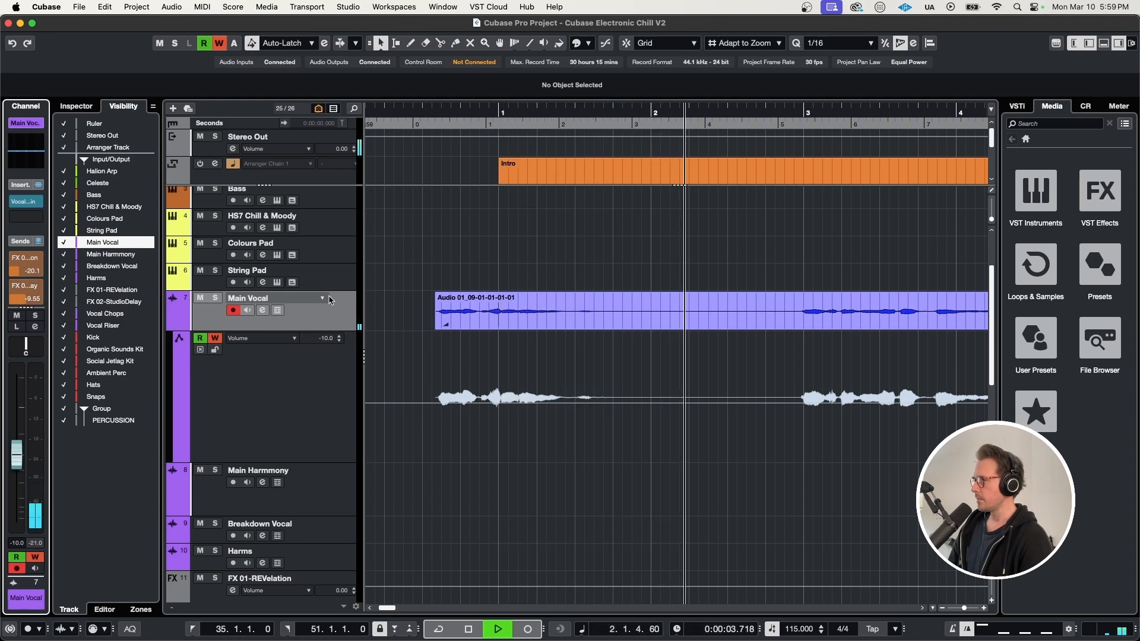
key("space")
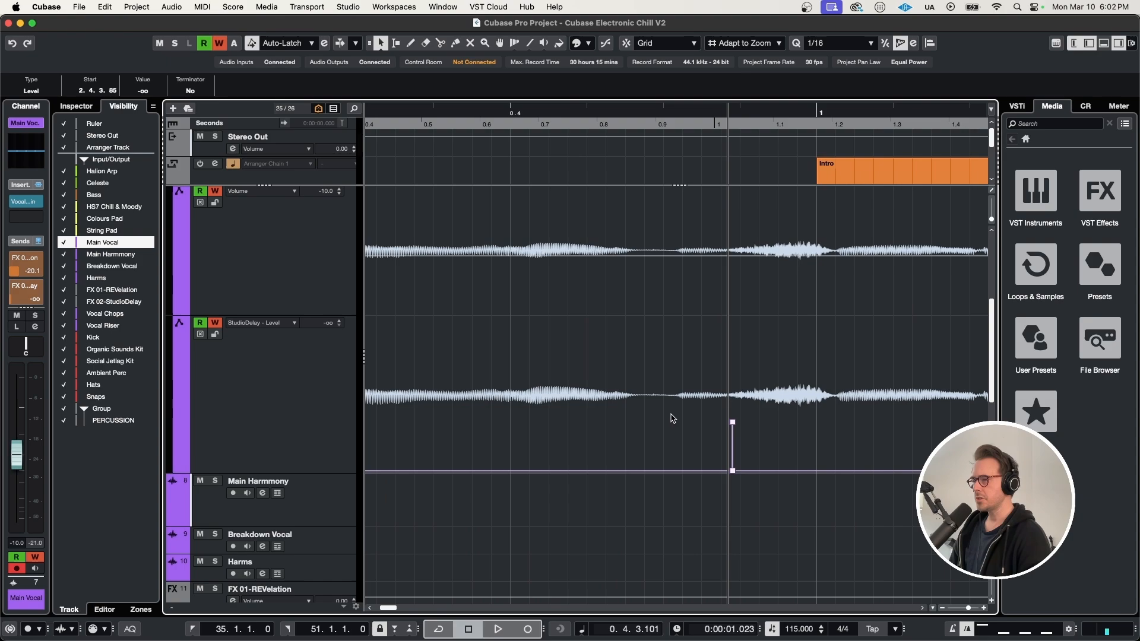
Raise the StudioDelay send level automation to about -10 dB from the end of the first vocal phrase until just before bar 3.
scroll(682, 418, "down", 1)
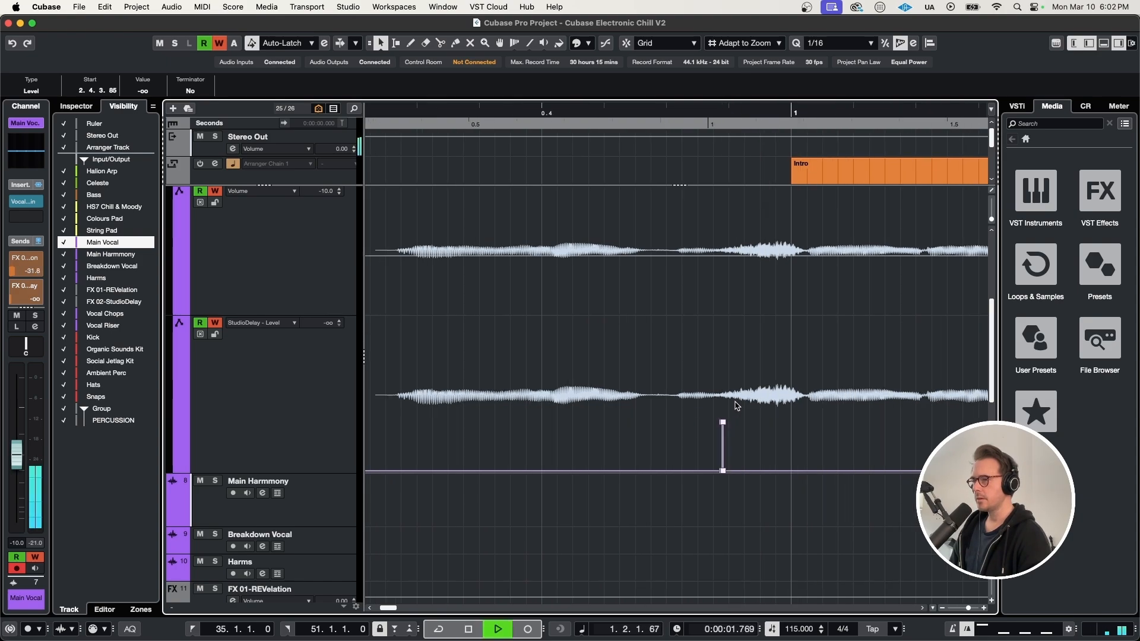
key("space")
scroll(737, 406, "down", 5)
scroll(729, 255, "right", 4)
key("super+z")
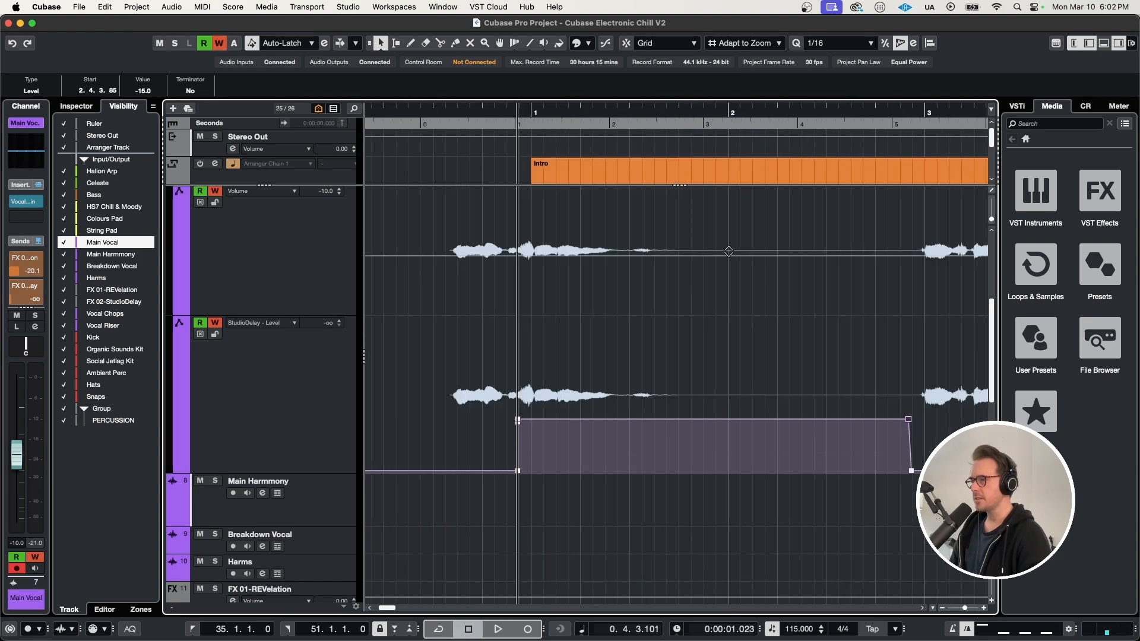
left_click_drag(728, 251, 729, 247)
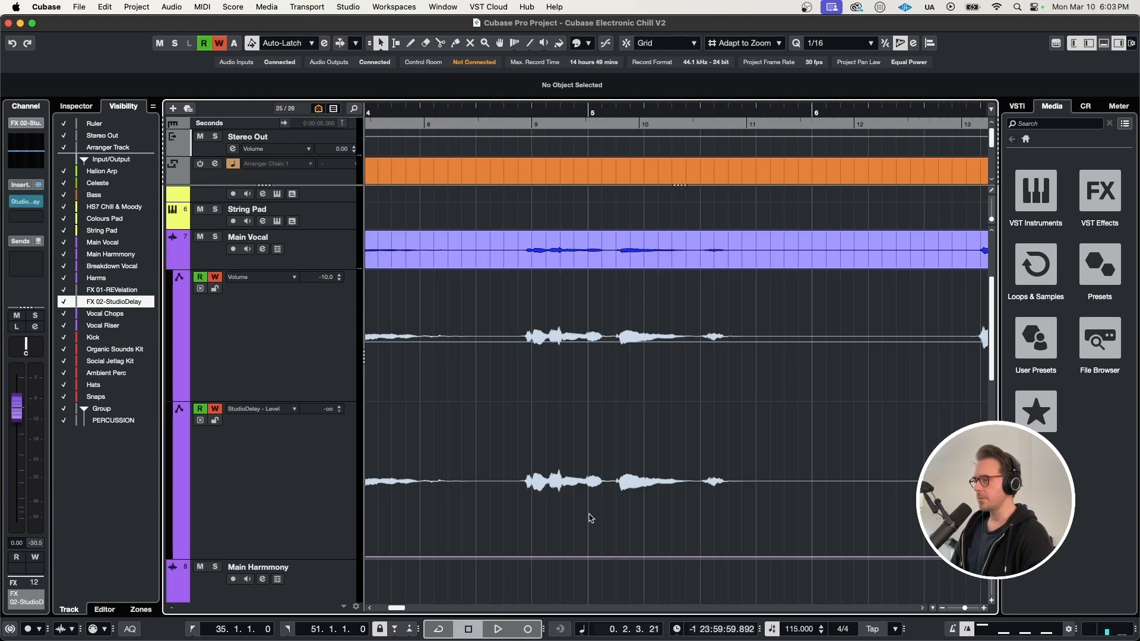
Add StudioDelay send automation points at bar 5 and just before bar 7, and raise the section between them to about -9.7 dB.
left_click(582, 510)
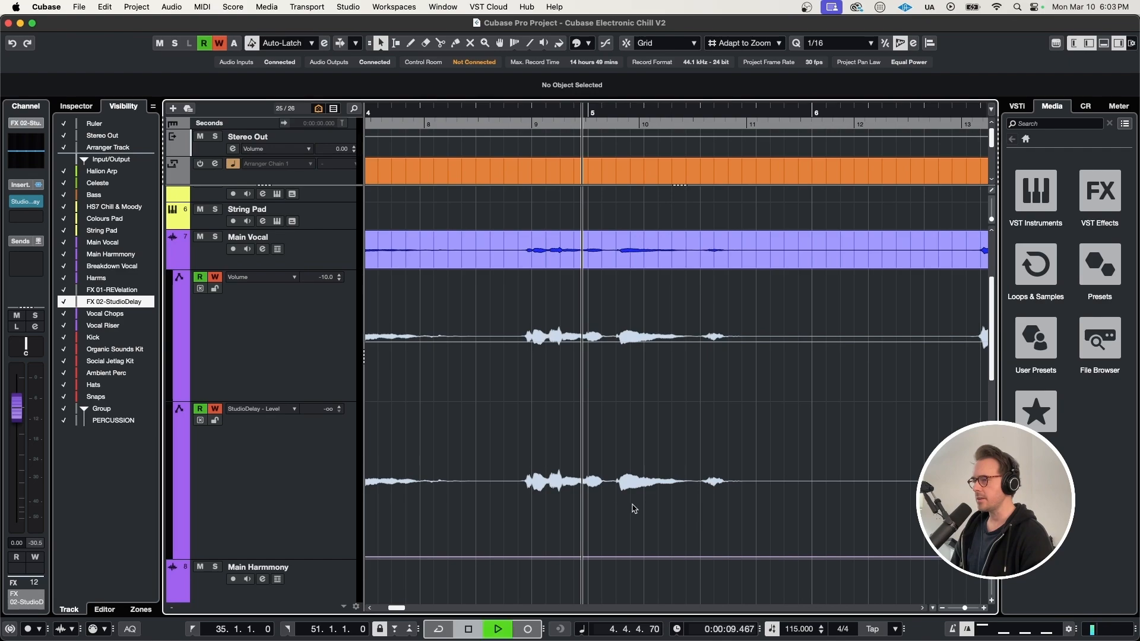
key("space")
scroll(619, 511, "up", 3)
left_click(561, 557)
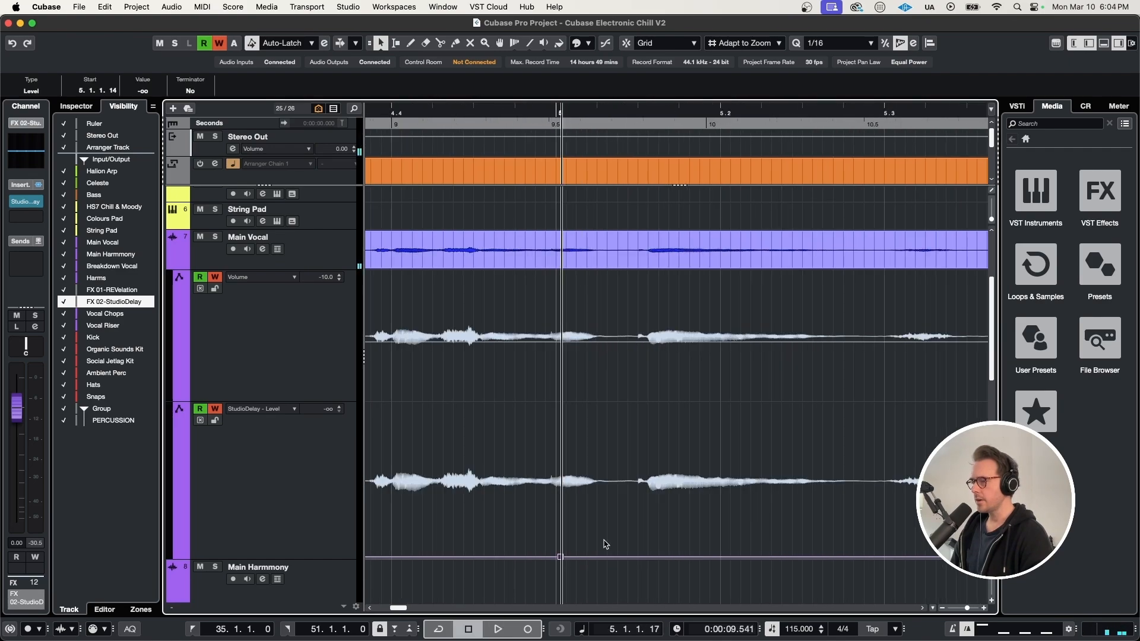
scroll(605, 543, "down", 5)
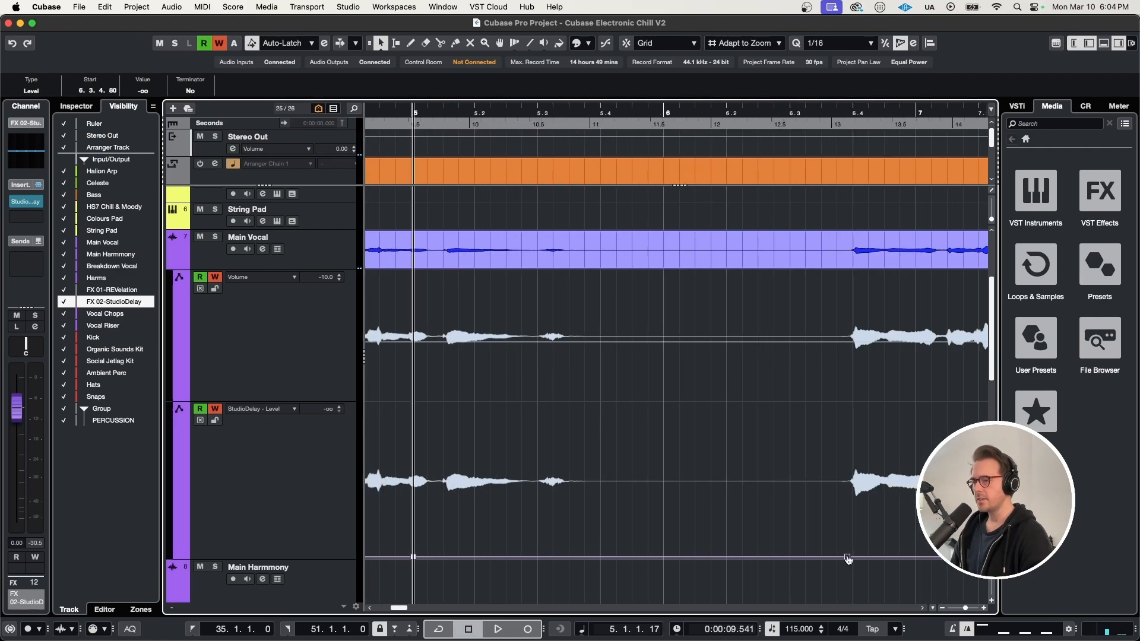
scroll(735, 545, "down", 1)
left_click_drag(644, 405, 684, 173)
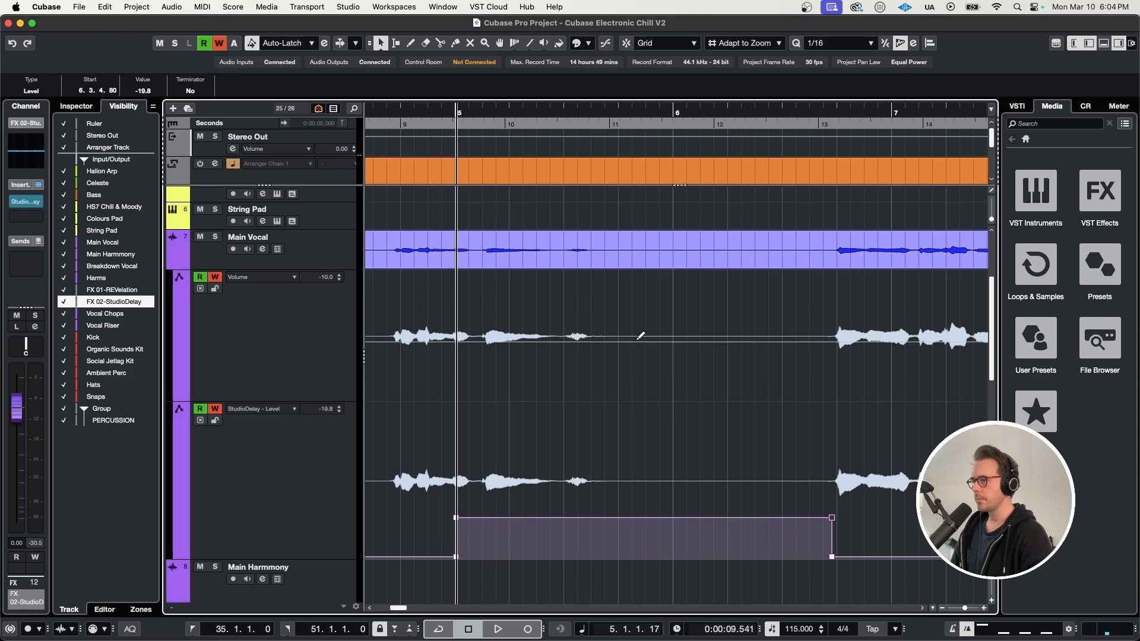
Play back the Intro vocal from its start through both automated StudioDelay throws.
key("space")
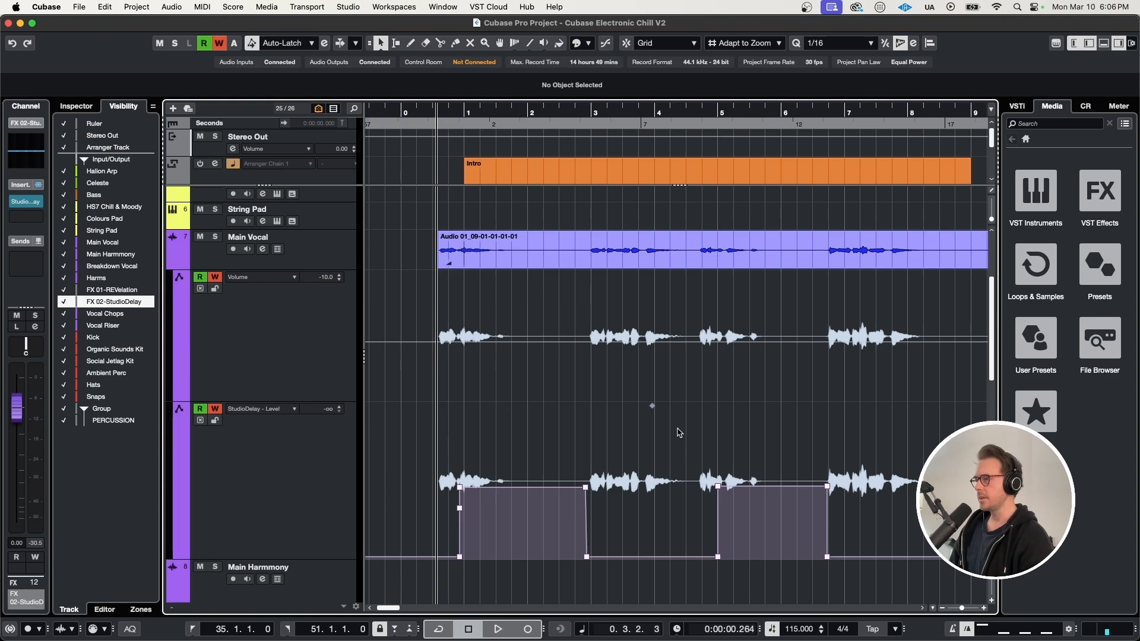
key("space")
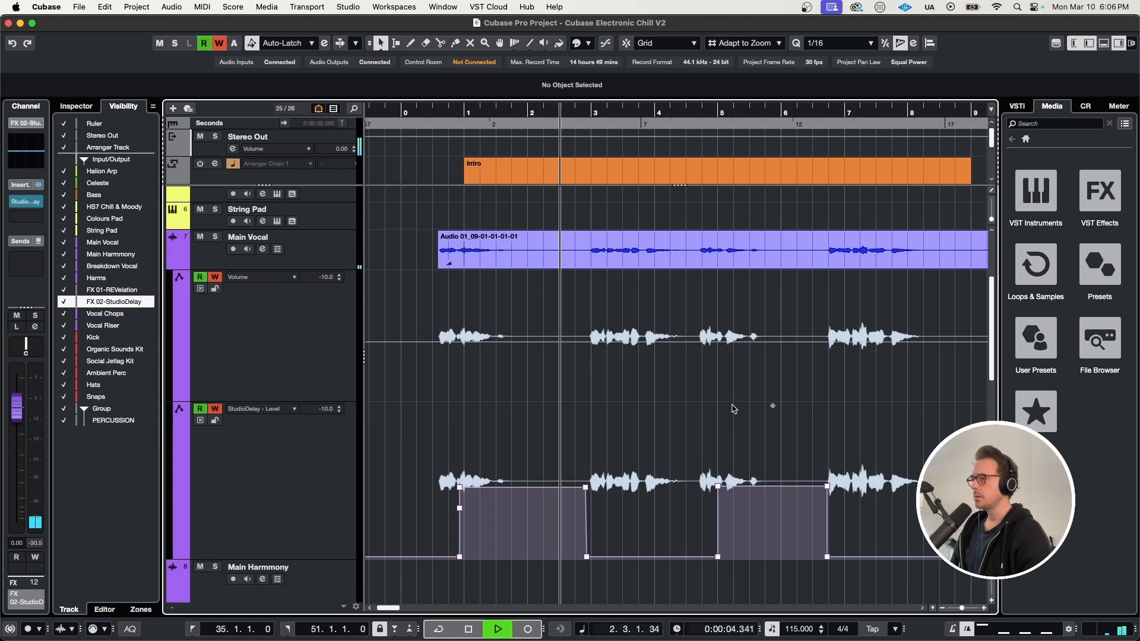
scroll(733, 414, "right", 1)
scroll(710, 438, "right", 2)
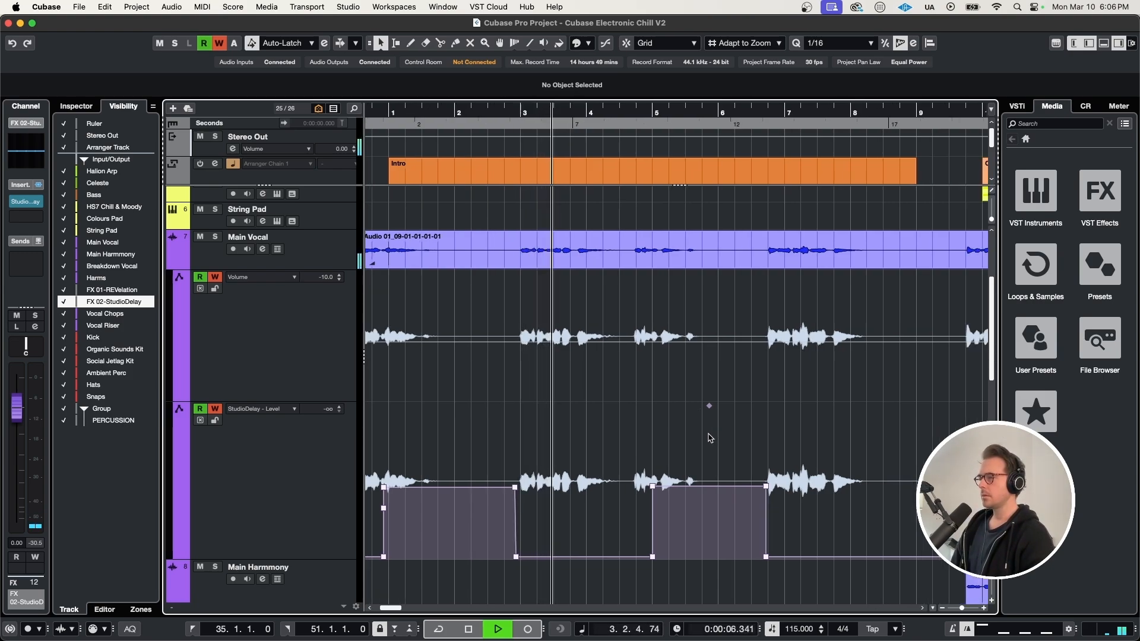
scroll(655, 457, "up", 1)
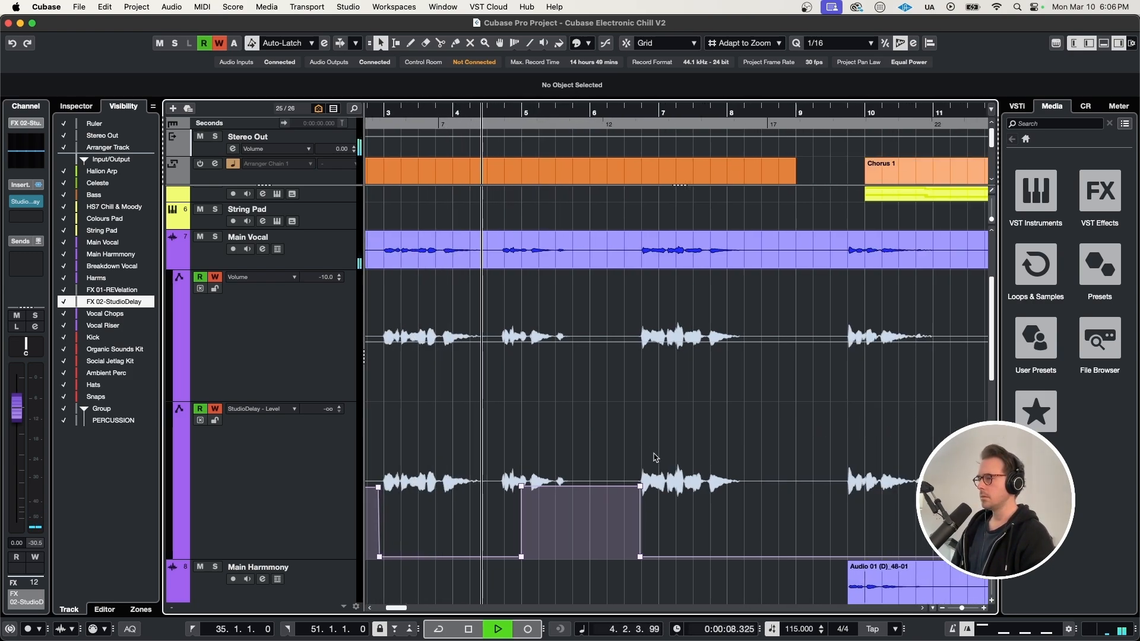
scroll(630, 469, "up", 1)
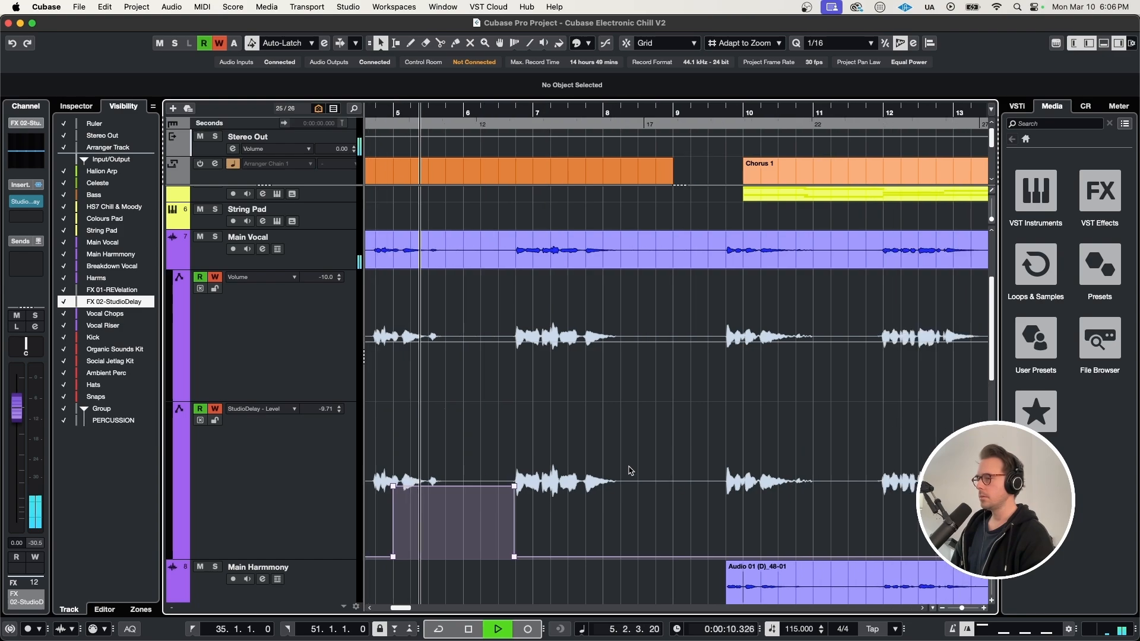
scroll(629, 471, "right", 2)
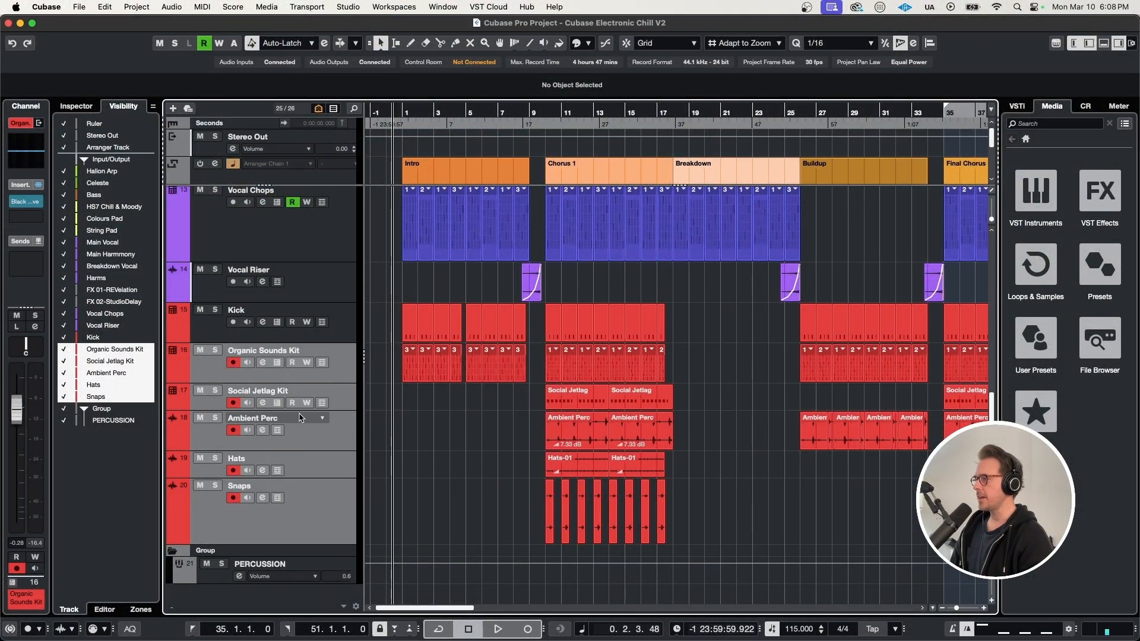
Select the PERCUSSION group and open its Black Valve compressor insert to examine the settings.
left_click(350, 566)
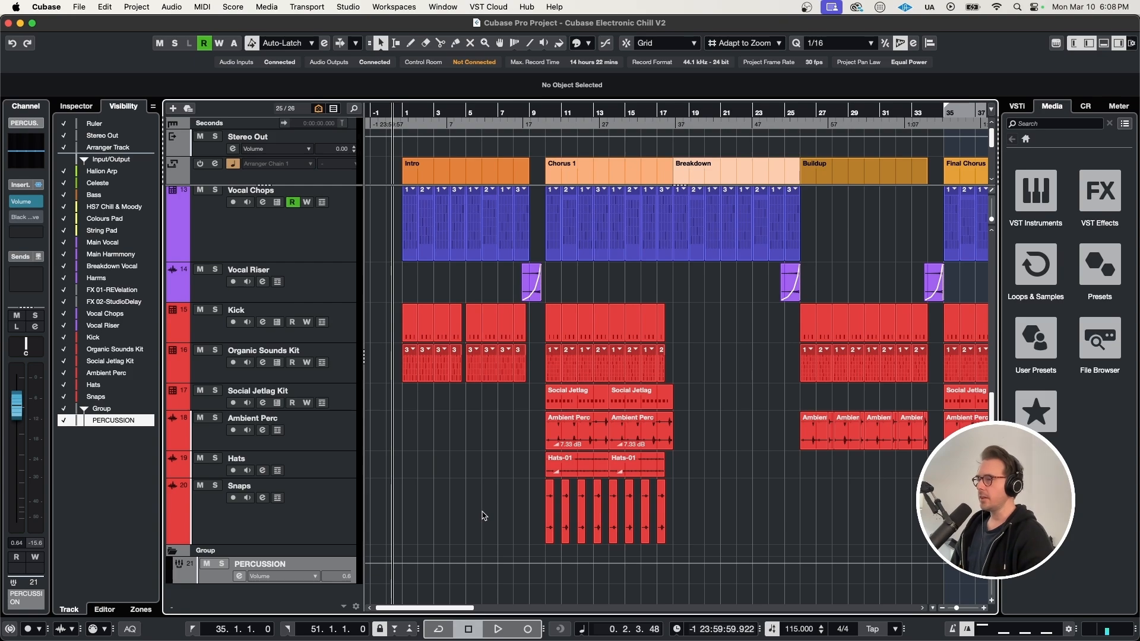
left_click(15, 218)
left_click(26, 220)
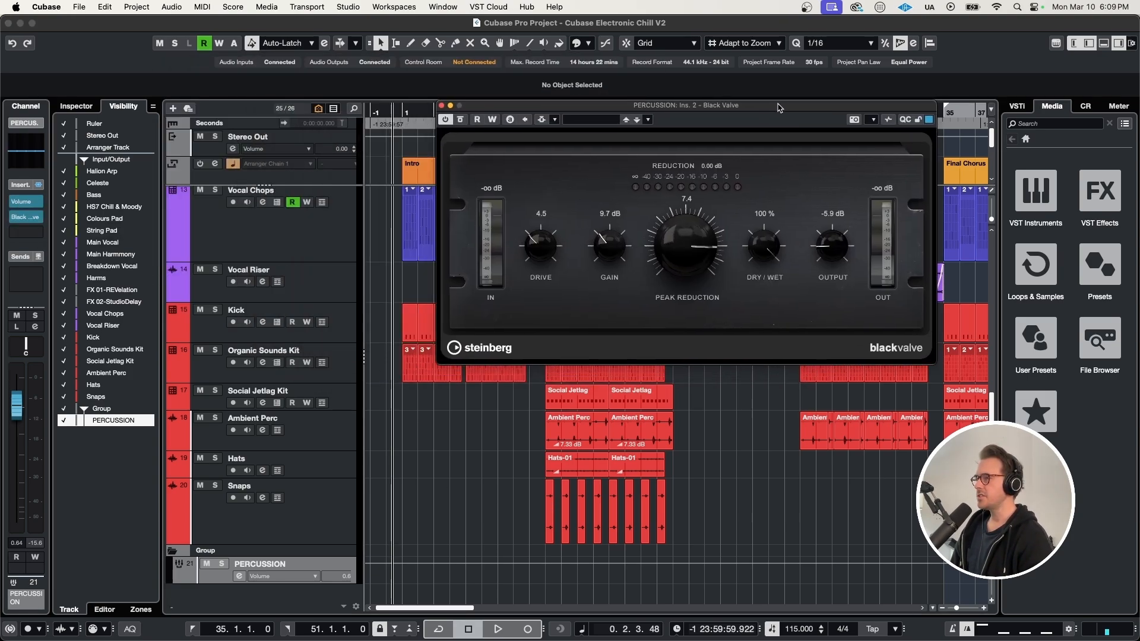
Solo the drum tracks from Kick to Snaps and play back Chorus 1 while watching the Black Valve's gain reduction.
left_click(536, 113)
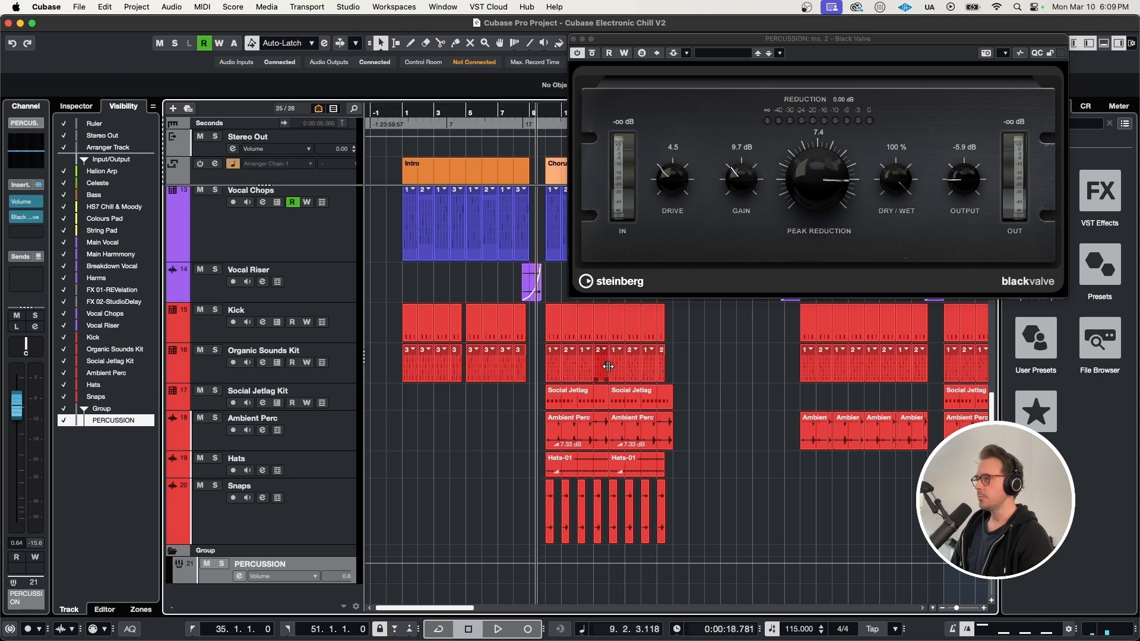
scroll(611, 380, "up", 3)
left_click(346, 315)
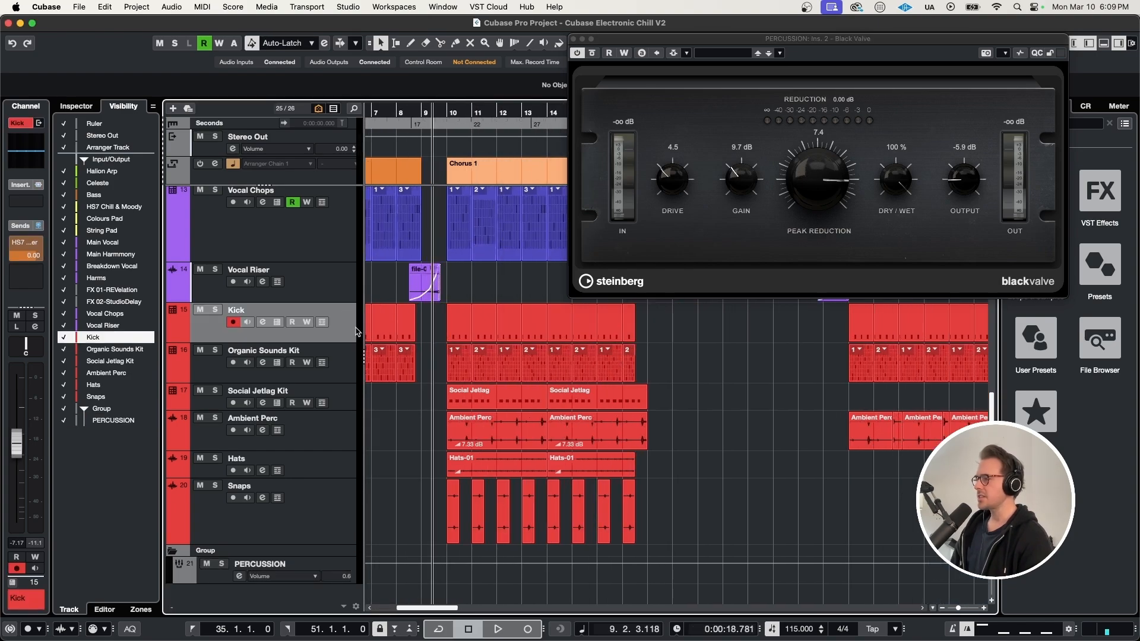
scroll(421, 374, "right", 5)
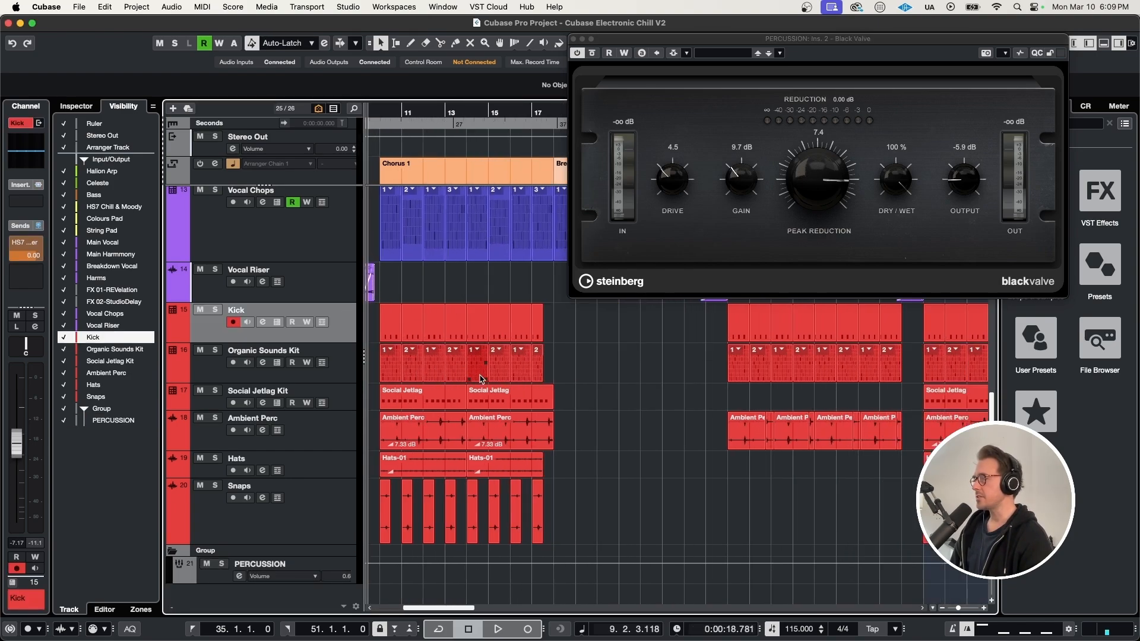
key("space")
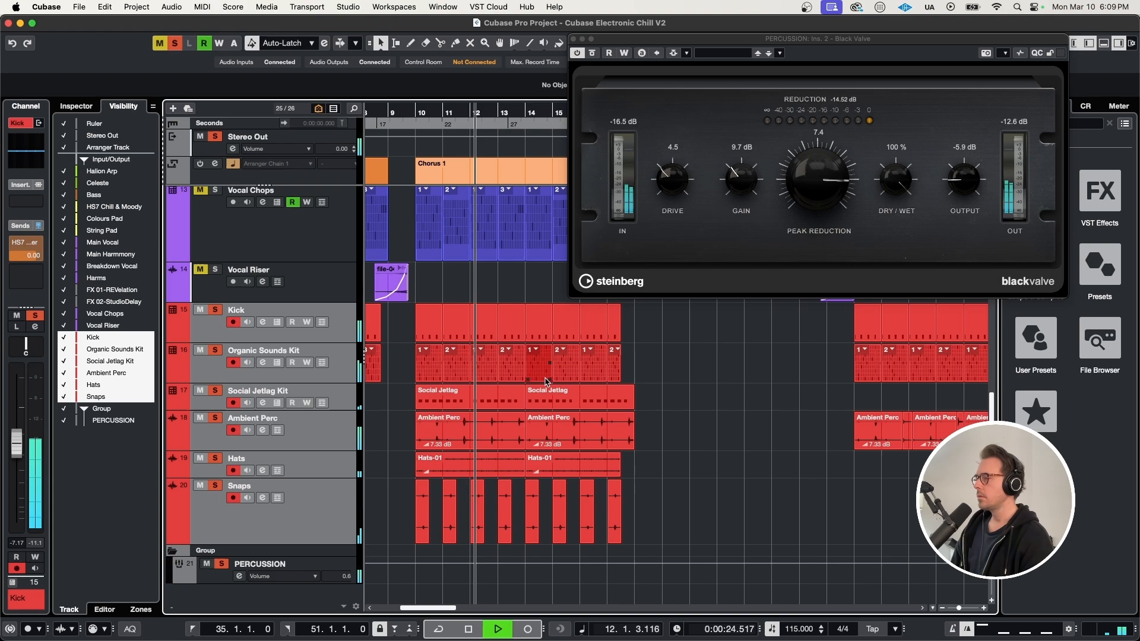
scroll(546, 381, "up", 1)
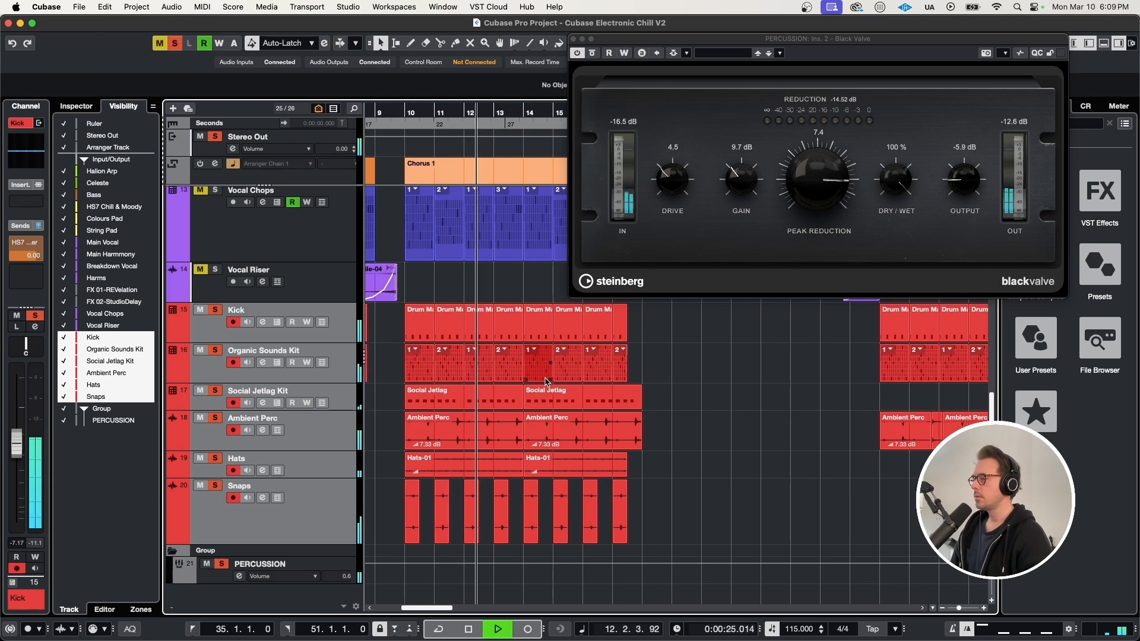
scroll(546, 381, "up", 1)
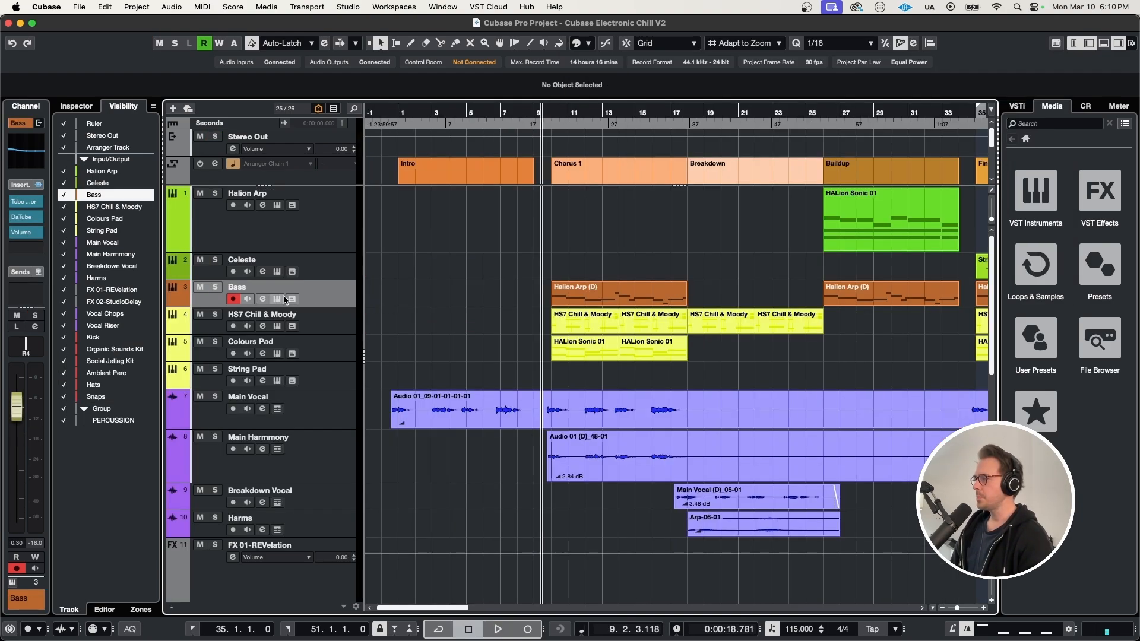
Examine the Bass track's HALion Sonic oscillator patch and the settings of its Tube Compressor insert.
left_click(276, 299)
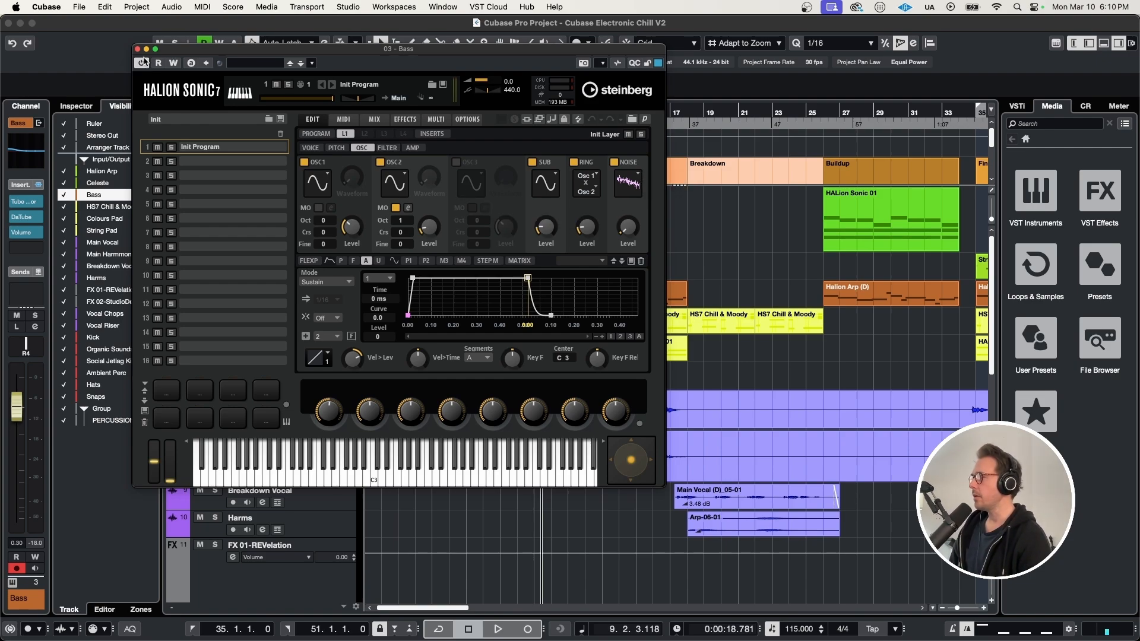
left_click(137, 49)
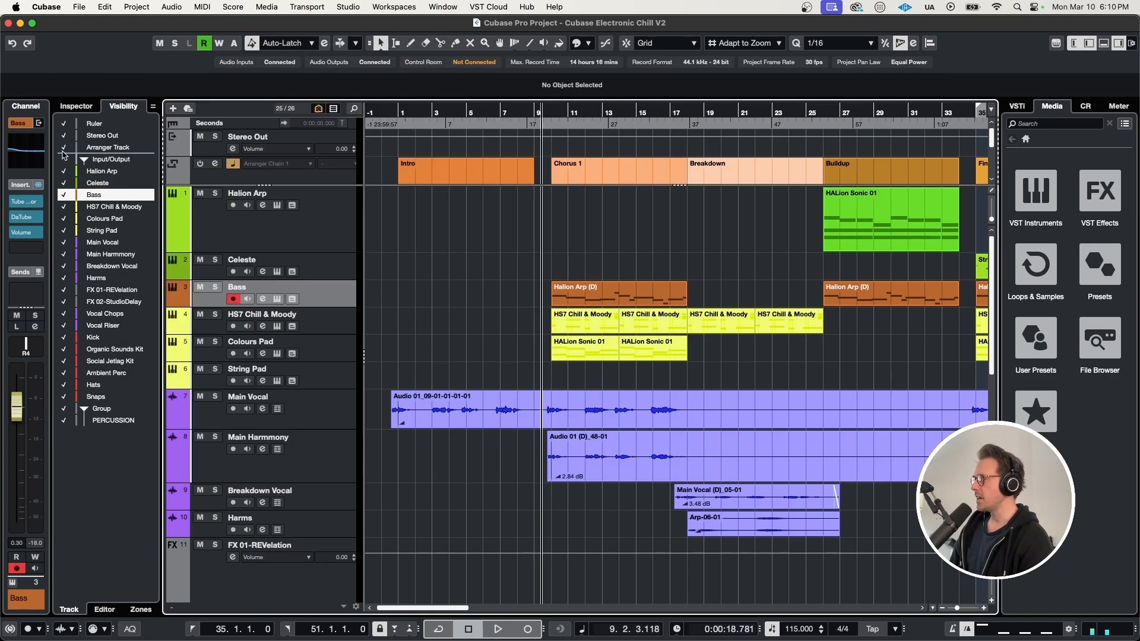
left_click(29, 200)
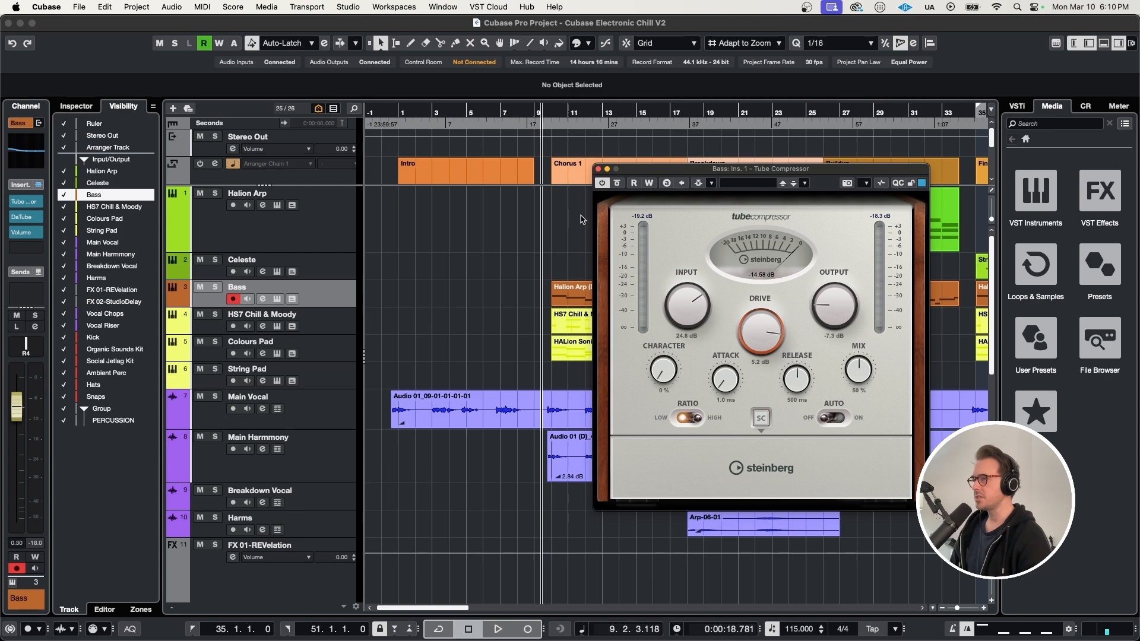
left_click_drag(644, 171, 623, 162)
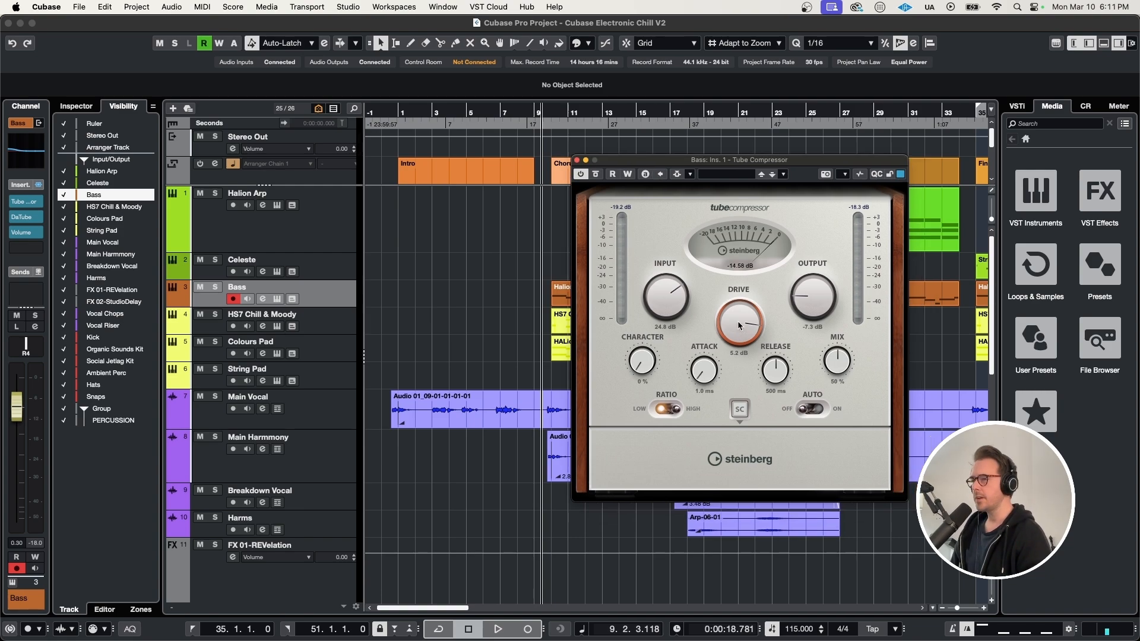
left_click(576, 160)
Open the Bass track's DaTube insert and toggle its bypass during soloed playback of Chorus 1 to compare the sound.
left_click(29, 217)
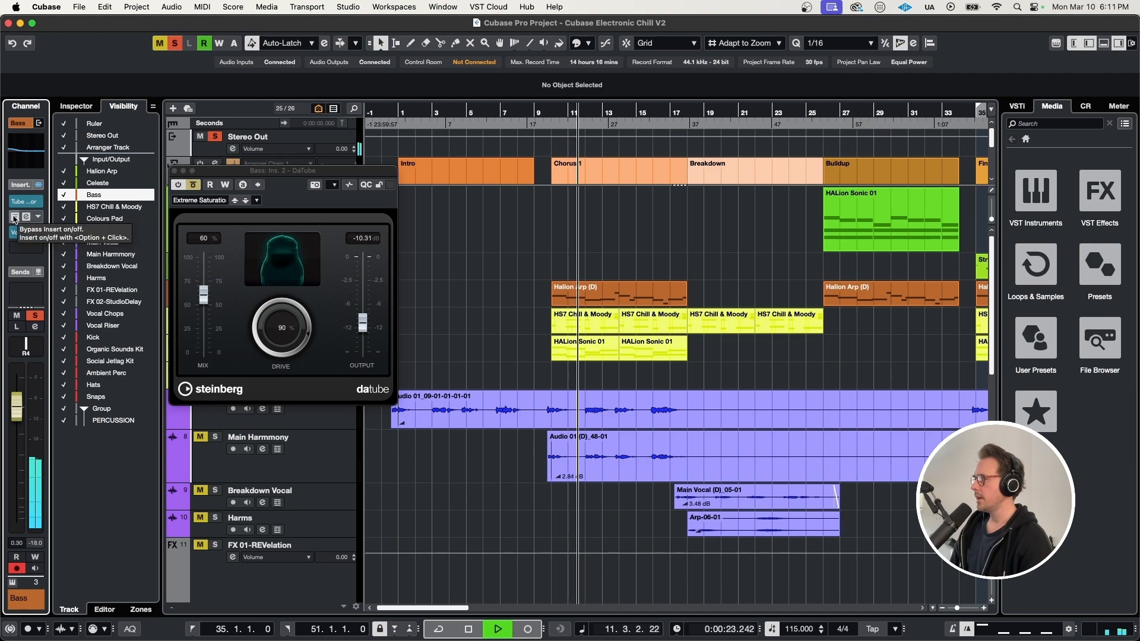
left_click(15, 217)
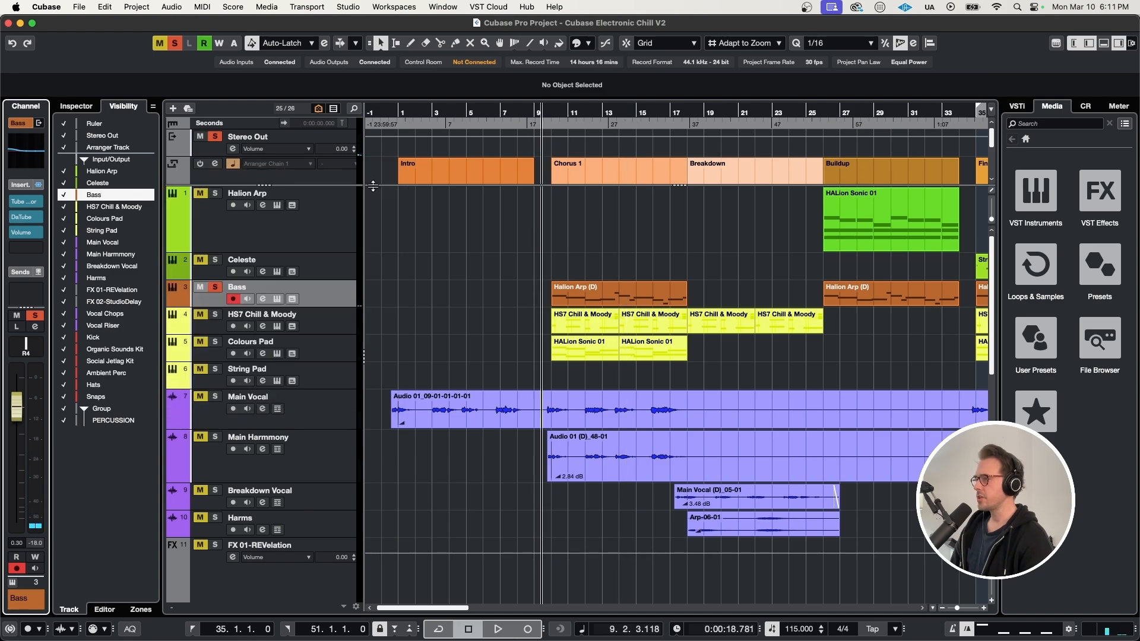
Play back the soloed Bass into Chorus 1 and try a taller height for its track.
scroll(488, 270, "down", 5)
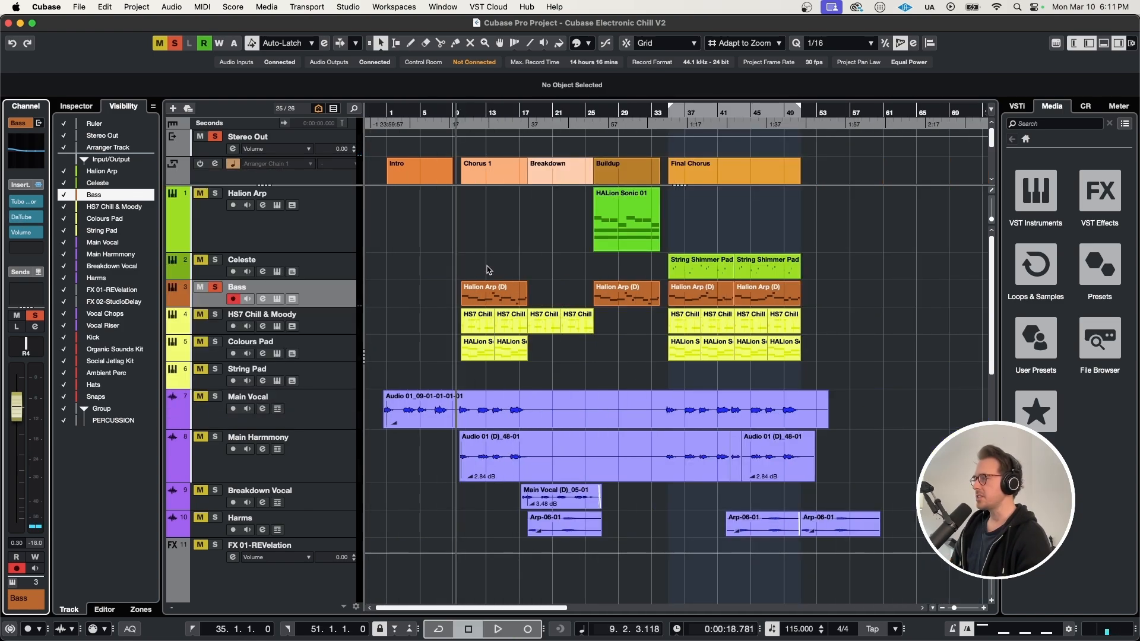
scroll(472, 289, "up", 5)
key("space")
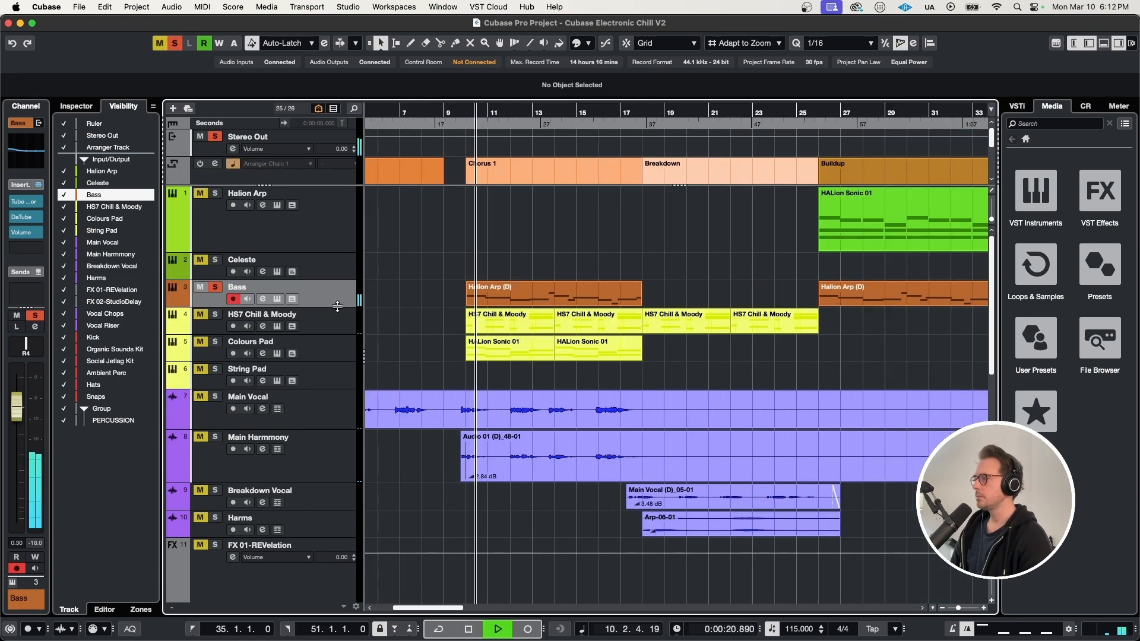
left_click_drag(344, 307, 350, 390)
scroll(462, 376, "up", 3)
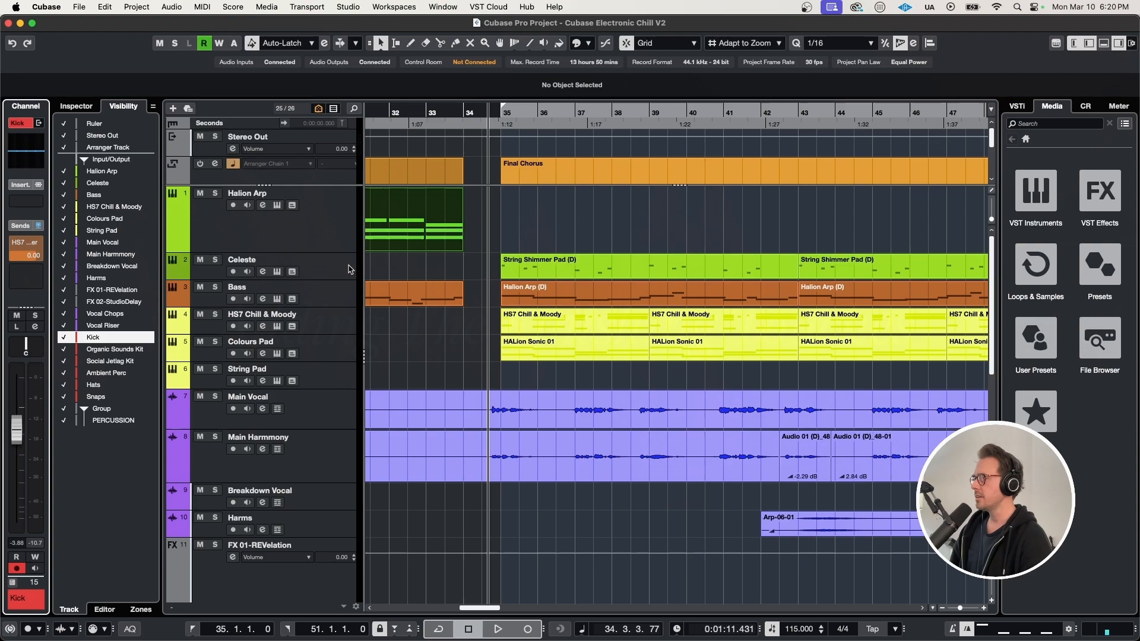
Select the Celeste track, increase its height and view its HALion Sonic Celesta instrument.
left_click(343, 278)
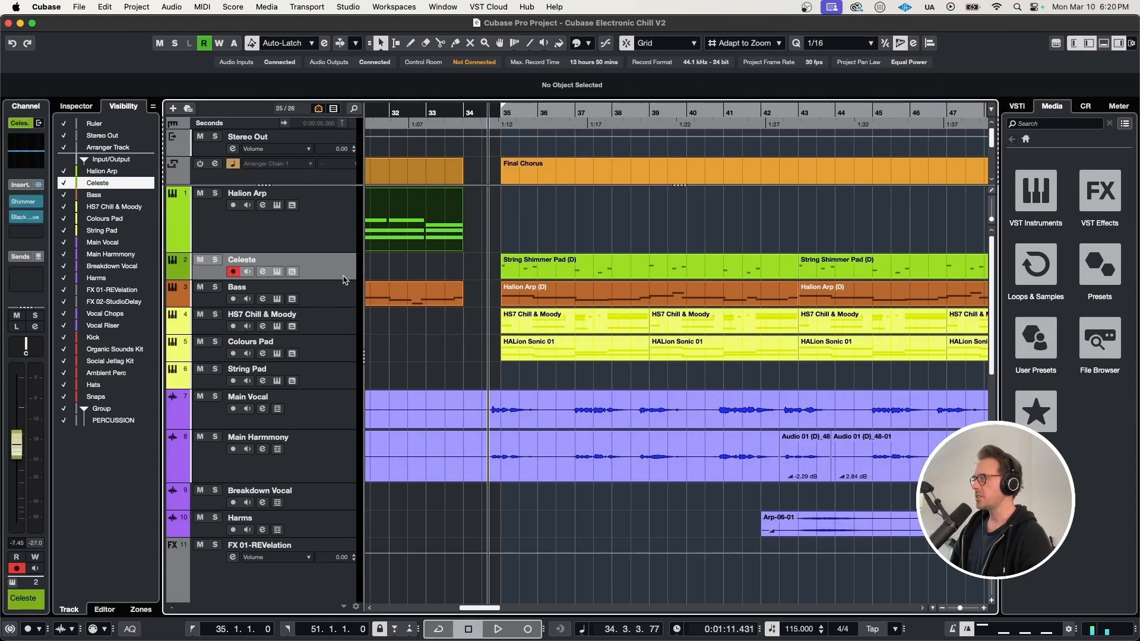
left_click_drag(342, 278, 341, 304)
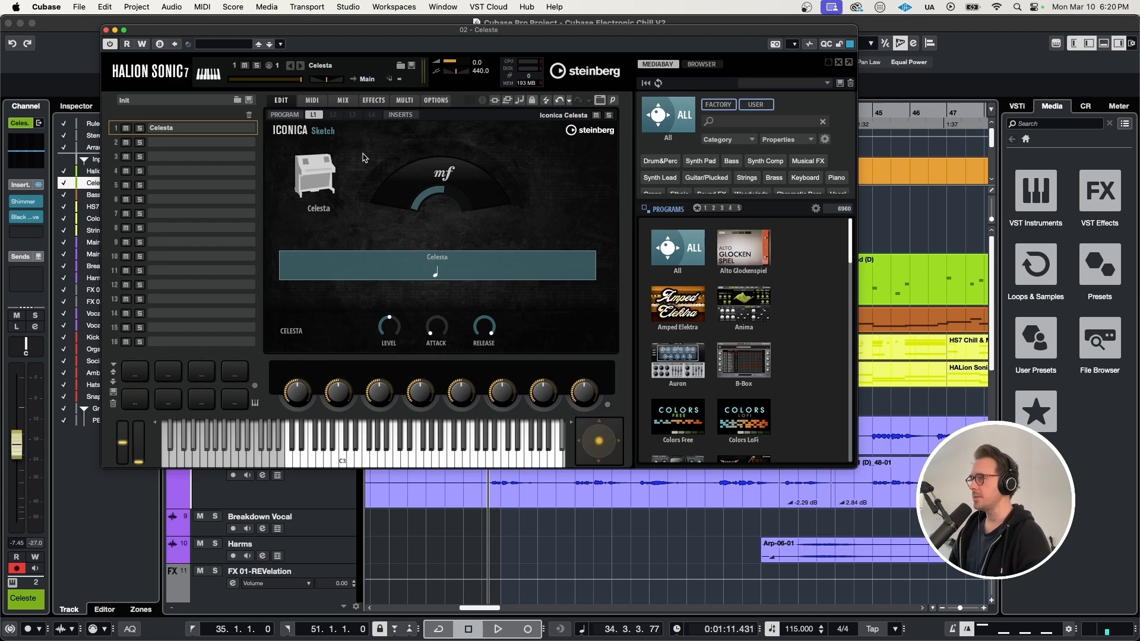
left_click(105, 30)
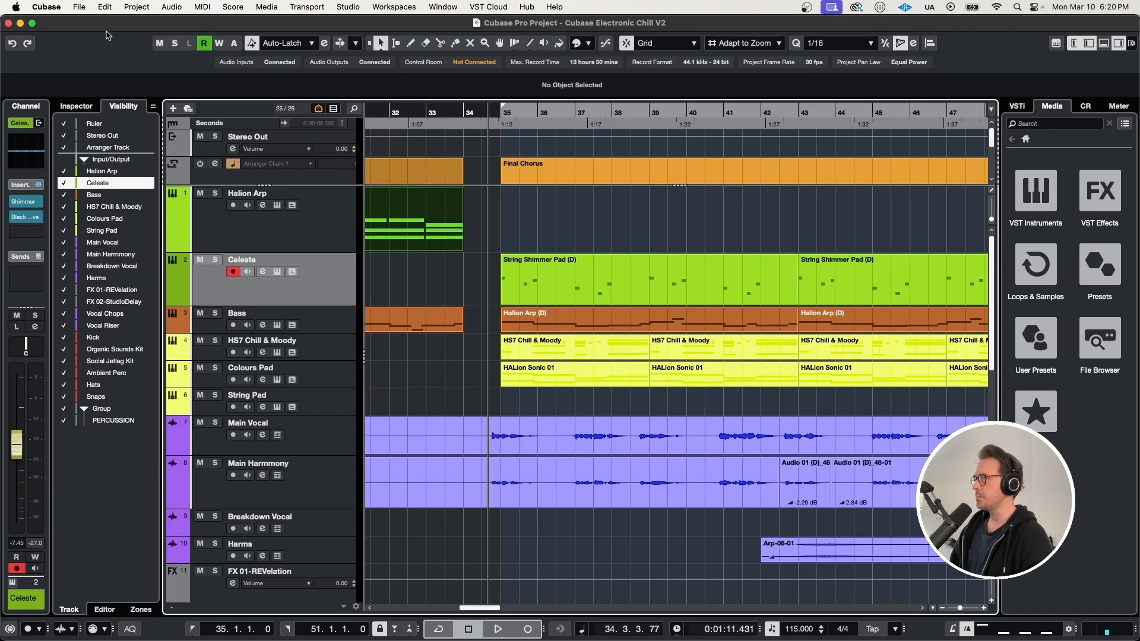
Examine the settings of the Shimmer and Black Valve inserts on the Celeste track.
left_click(26, 202)
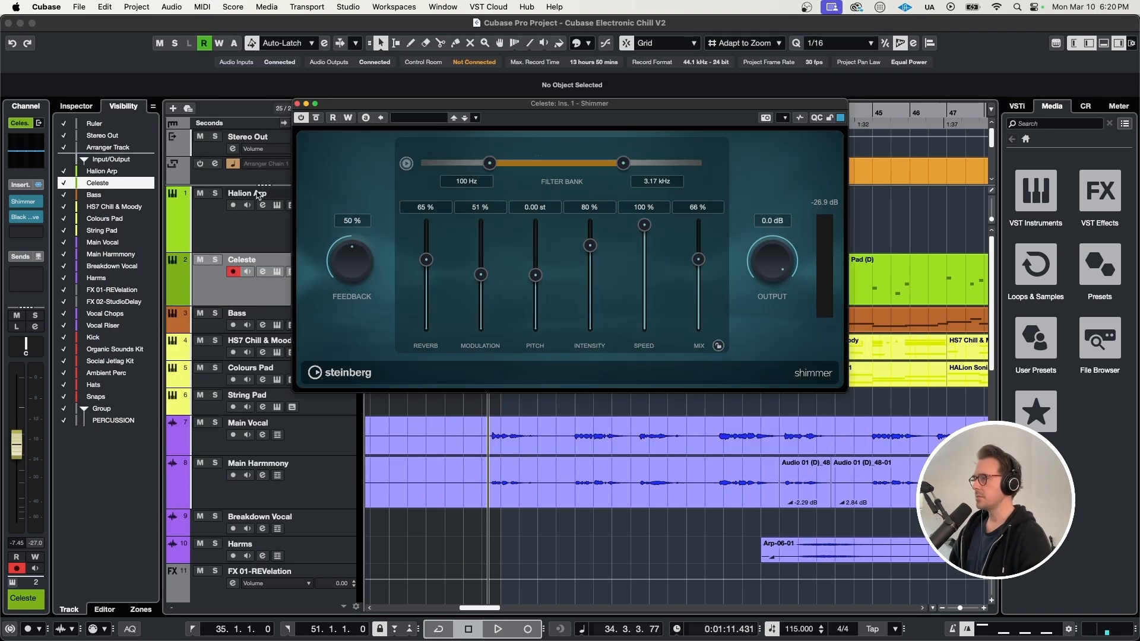
left_click(30, 217)
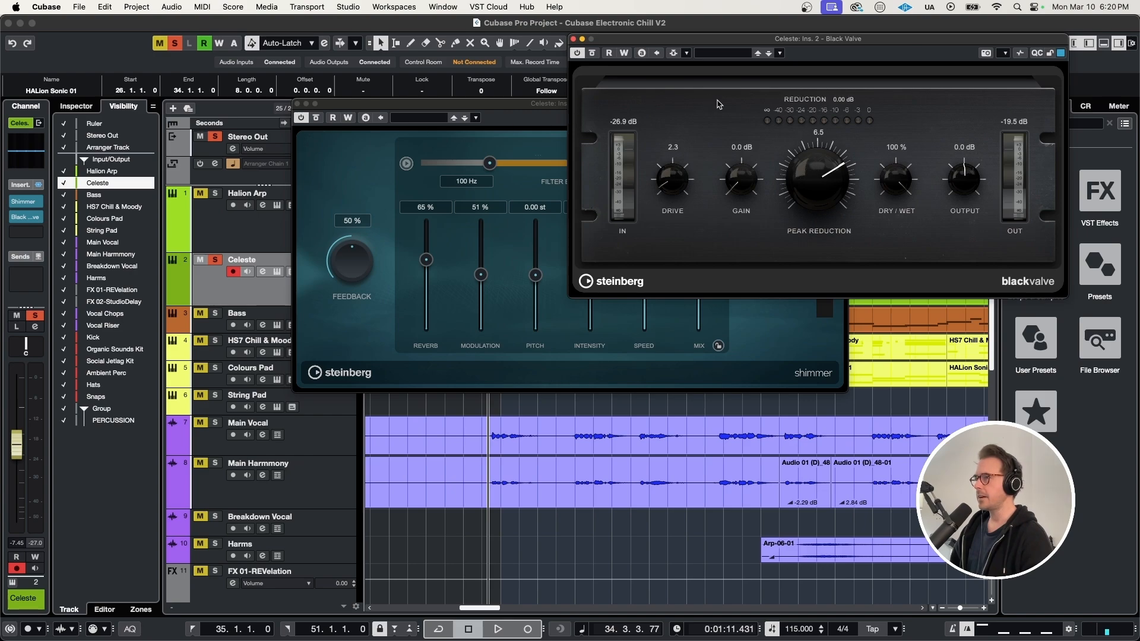
left_click(573, 40)
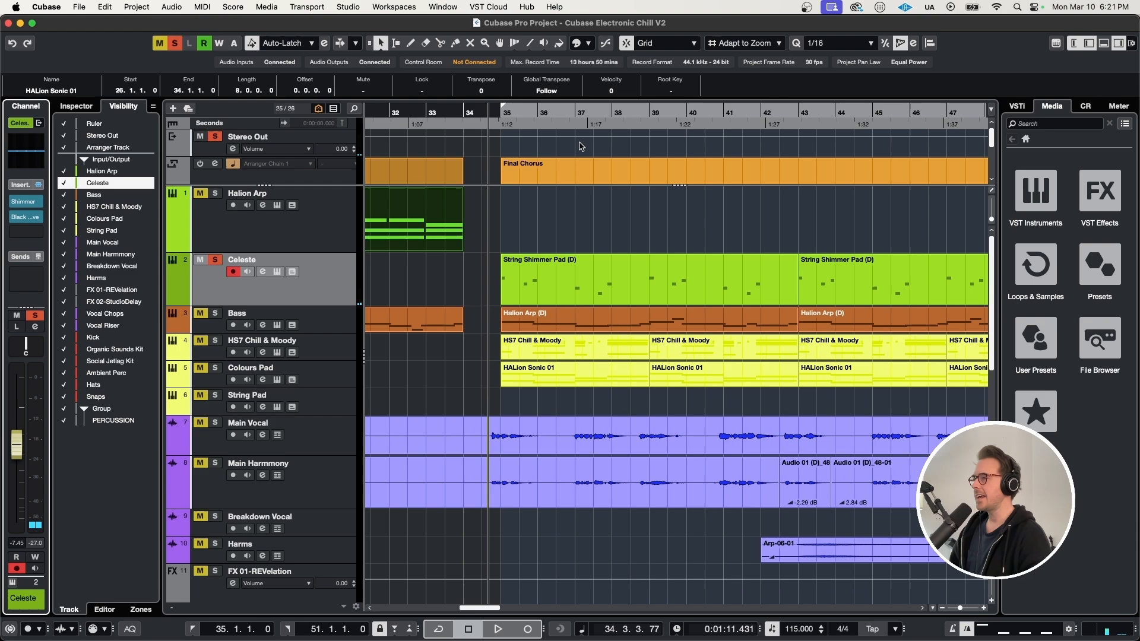
Clear all track solos and play back the full mix from just before the Final Chorus.
scroll(594, 204, "down", 2)
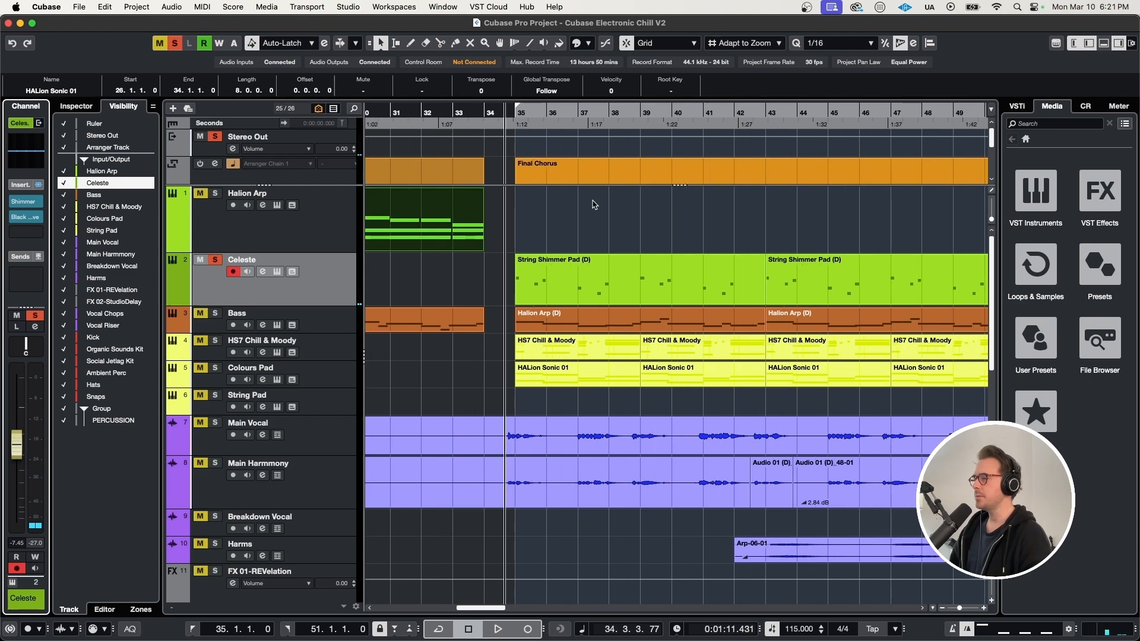
scroll(519, 229, "down", 2)
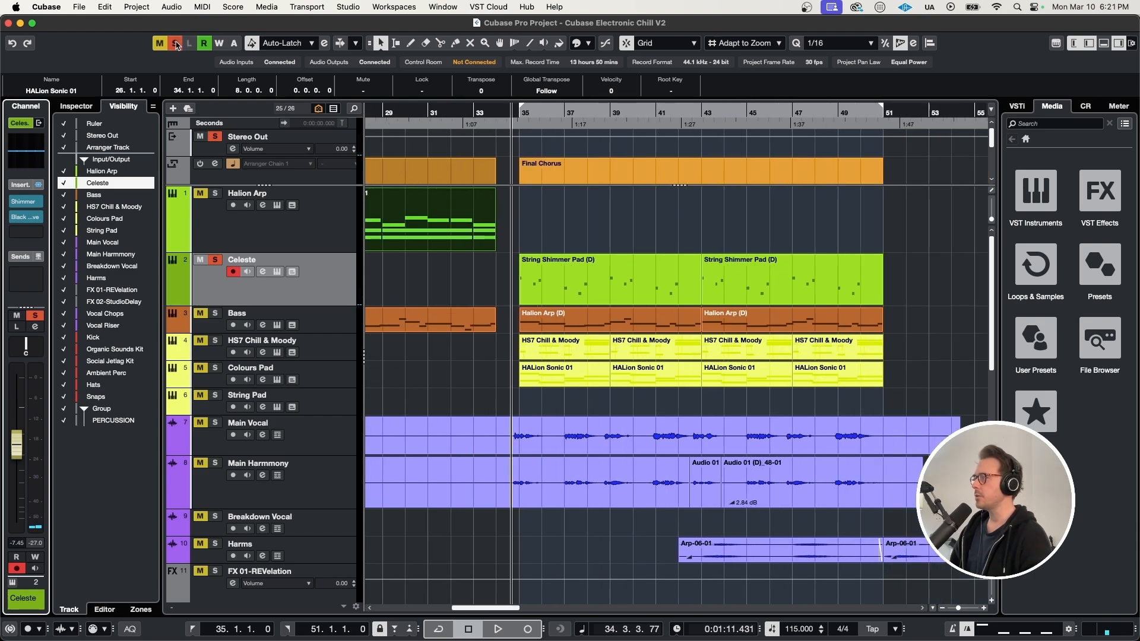
left_click(177, 46)
key("space")
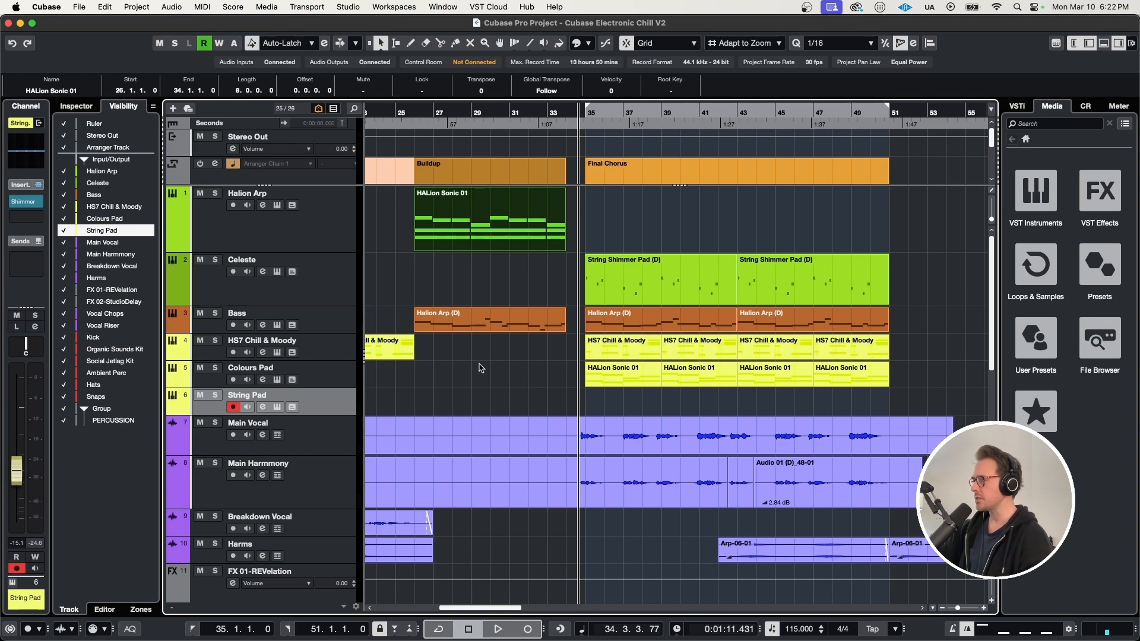
View the String Pad's HALion Sonic Violas instrument, and record a sustained MIDI part on the track from bar 0.
left_click(281, 407)
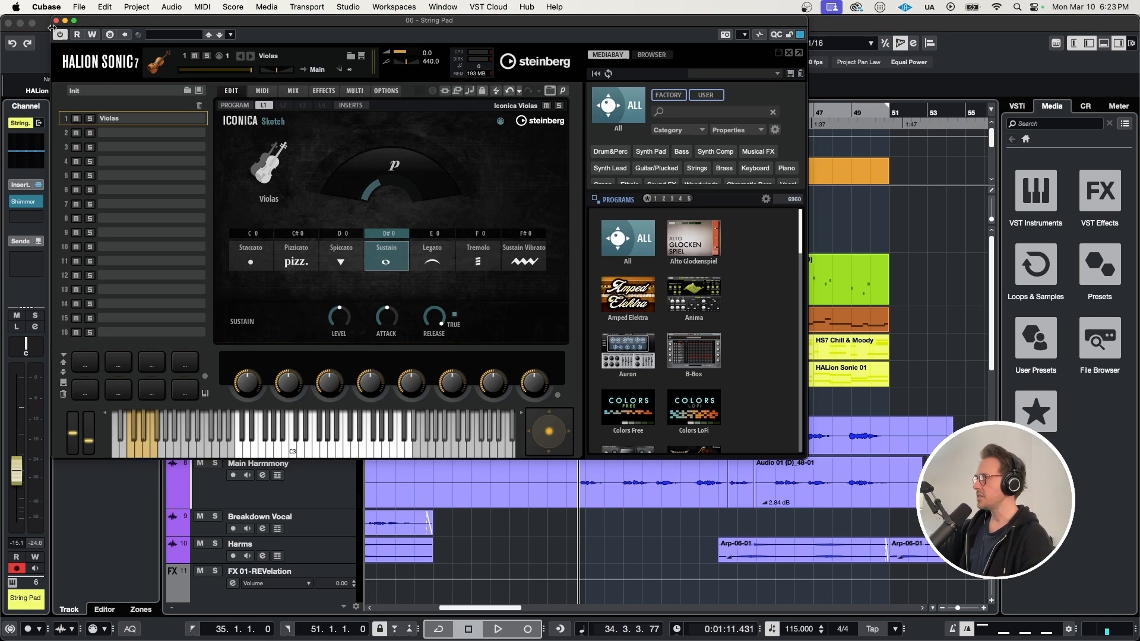
left_click(57, 22)
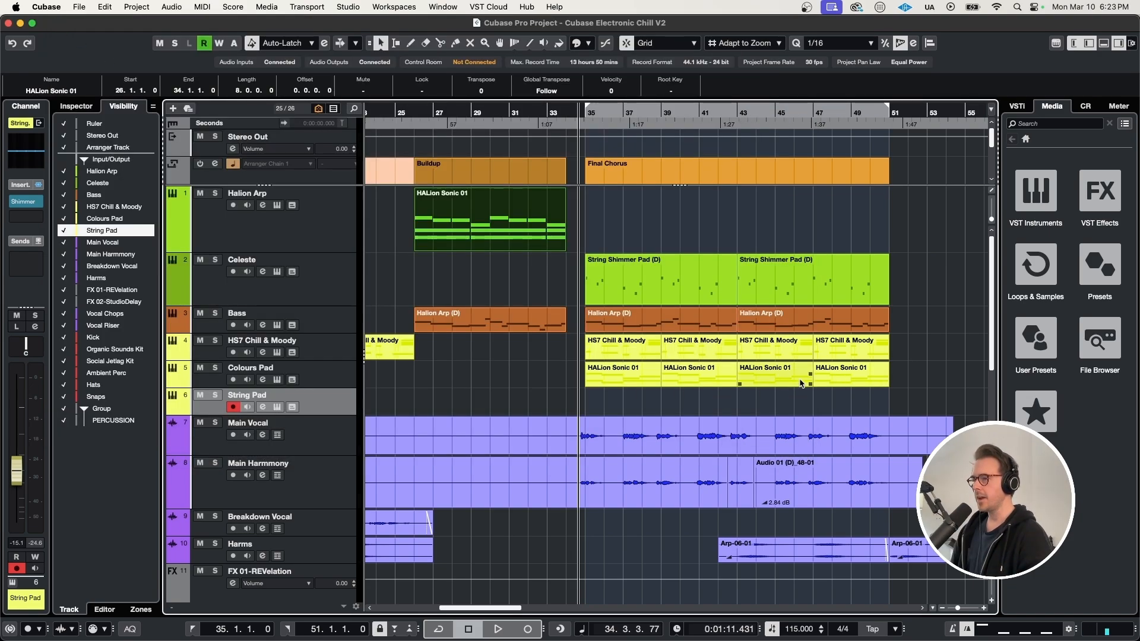
scroll(559, 391, "left", 10)
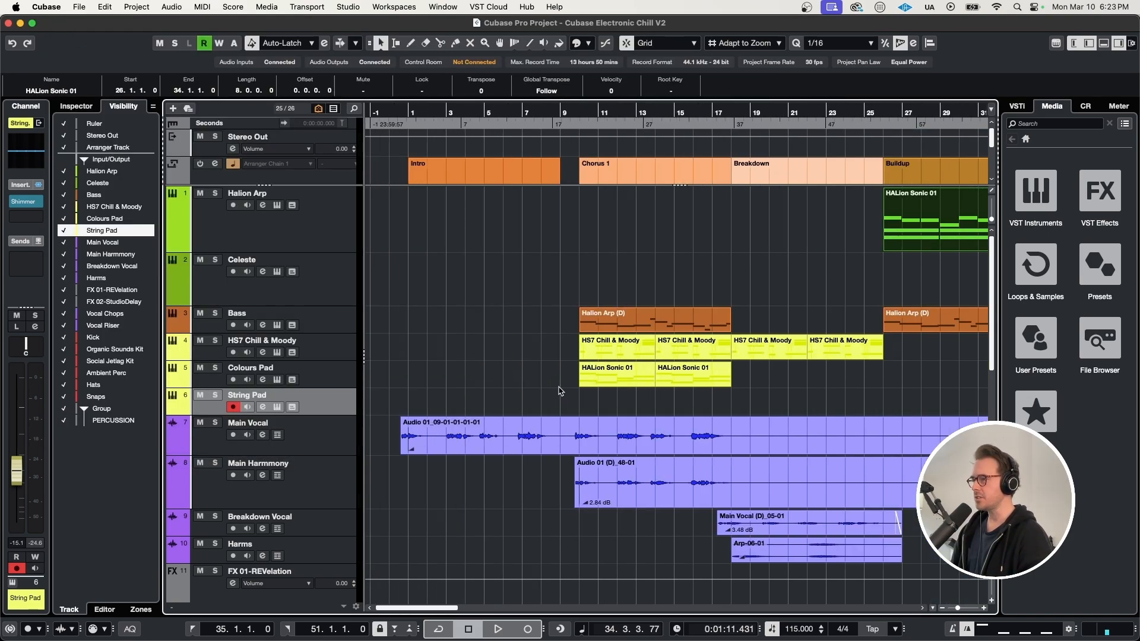
left_click(386, 125)
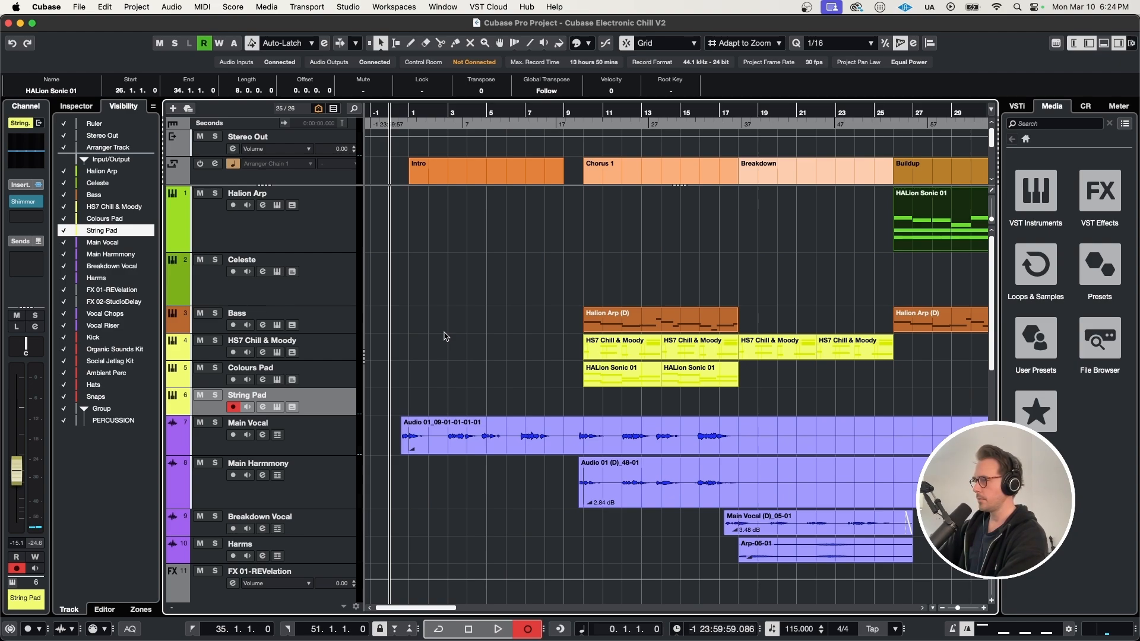
key("KP_Multiply")
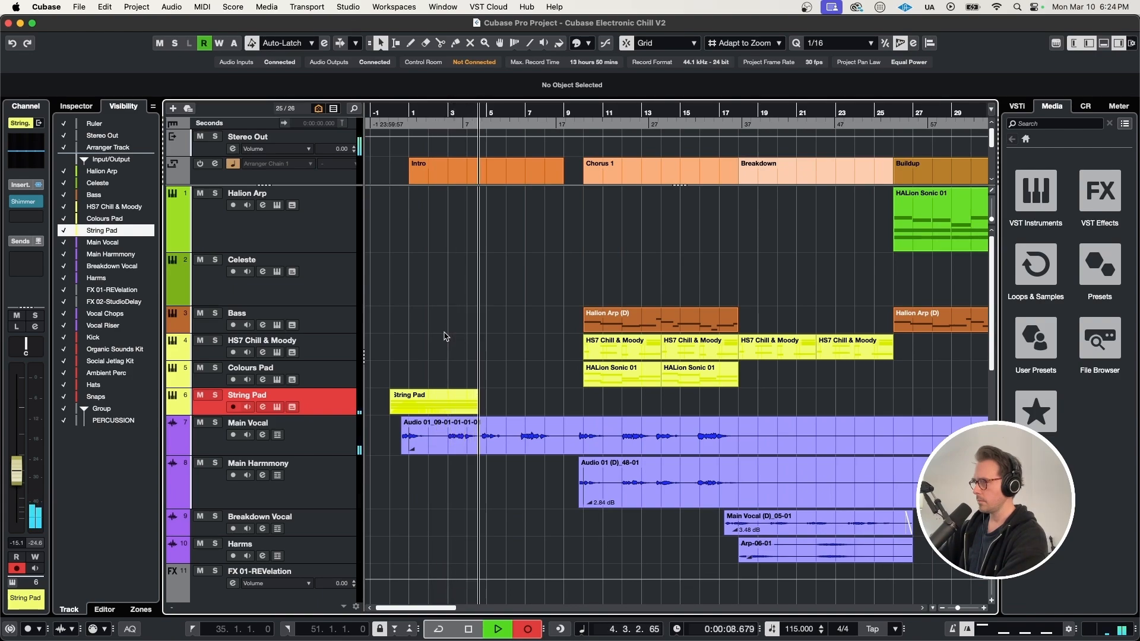
key("space")
Render the recorded String Pad part in place to an audio event on a new track.
key("h")
key("h")
key("h")
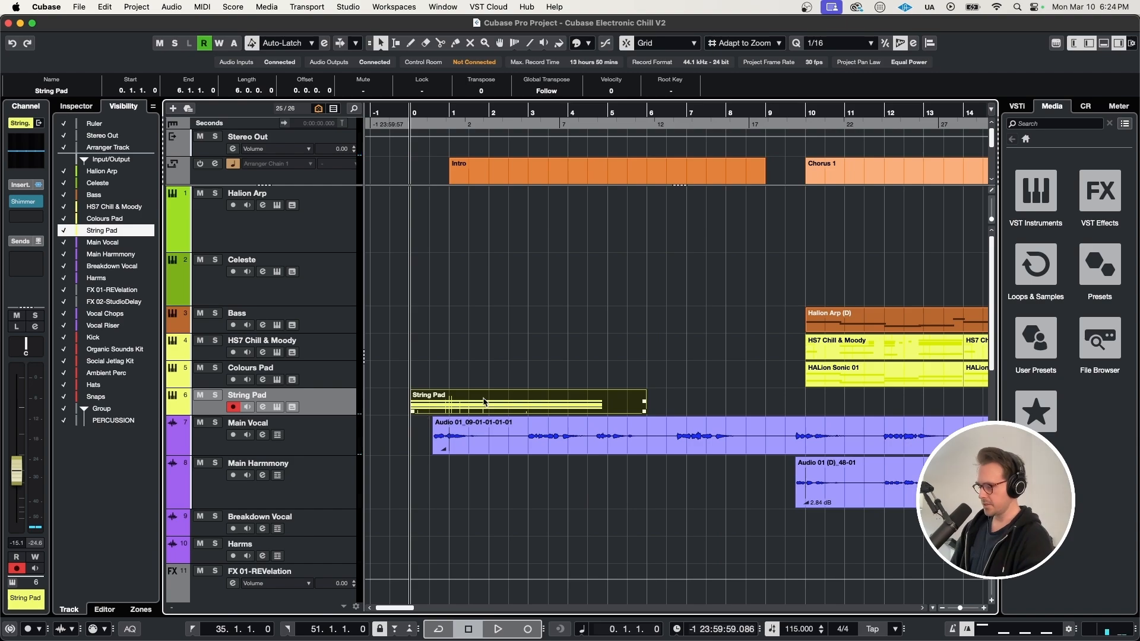
key("alt+r")
key("g")
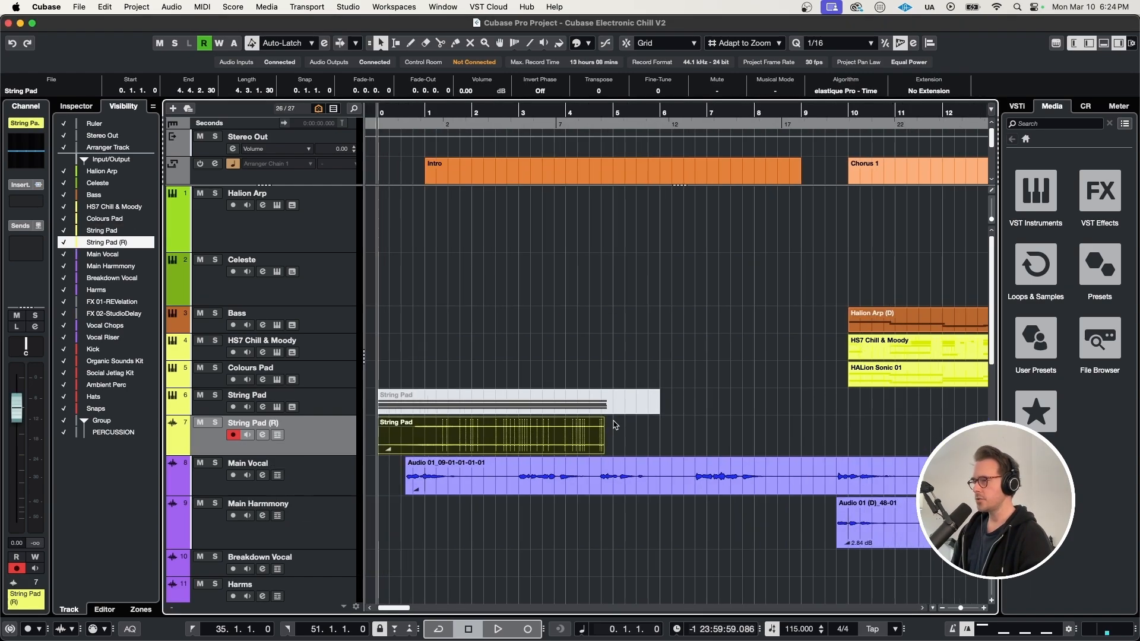
Add a long fade-out starting at about bar 2 to the rendered String Pad audio, and delete the muted original MIDI part.
left_click_drag(512, 425, 469, 425)
left_click(372, 438)
key("space")
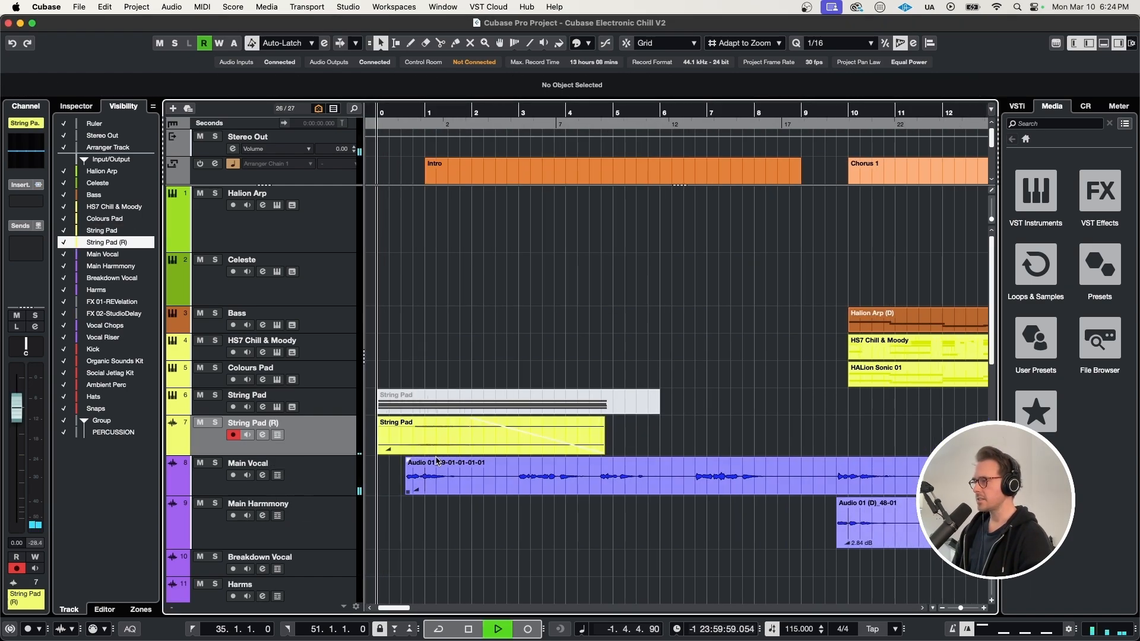
key("space")
left_click(396, 401)
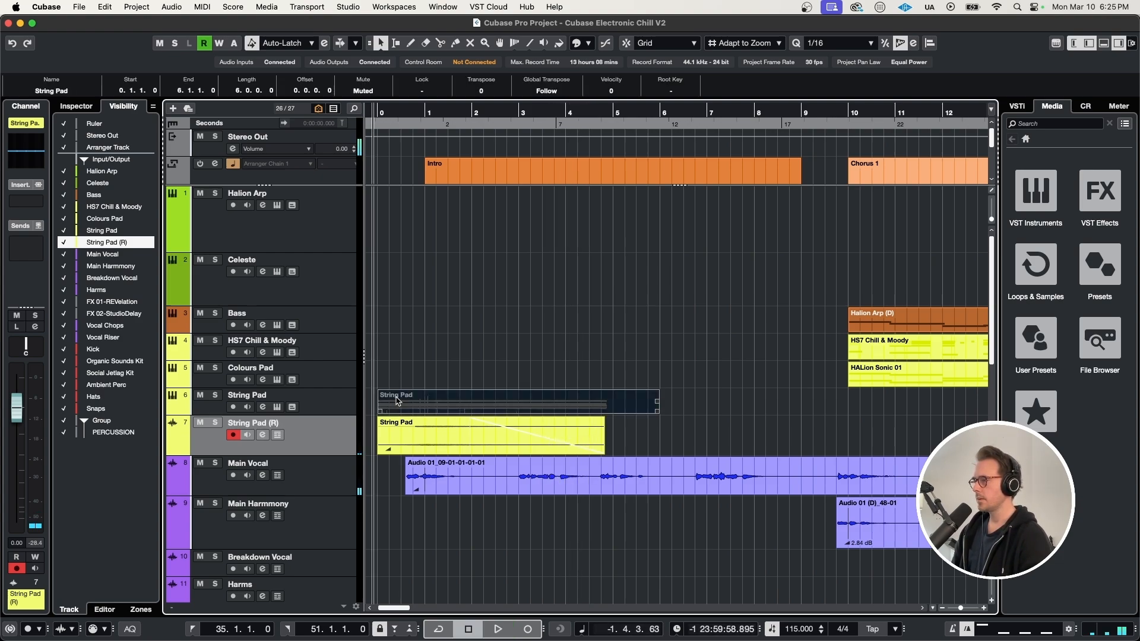
key("Delete")
Move the rendered String Pad audio to bar 25, one bar before the Buildup, and play back the transition from bar 24.
scroll(430, 429, "down", 3)
left_click_drag(429, 428, 688, 423)
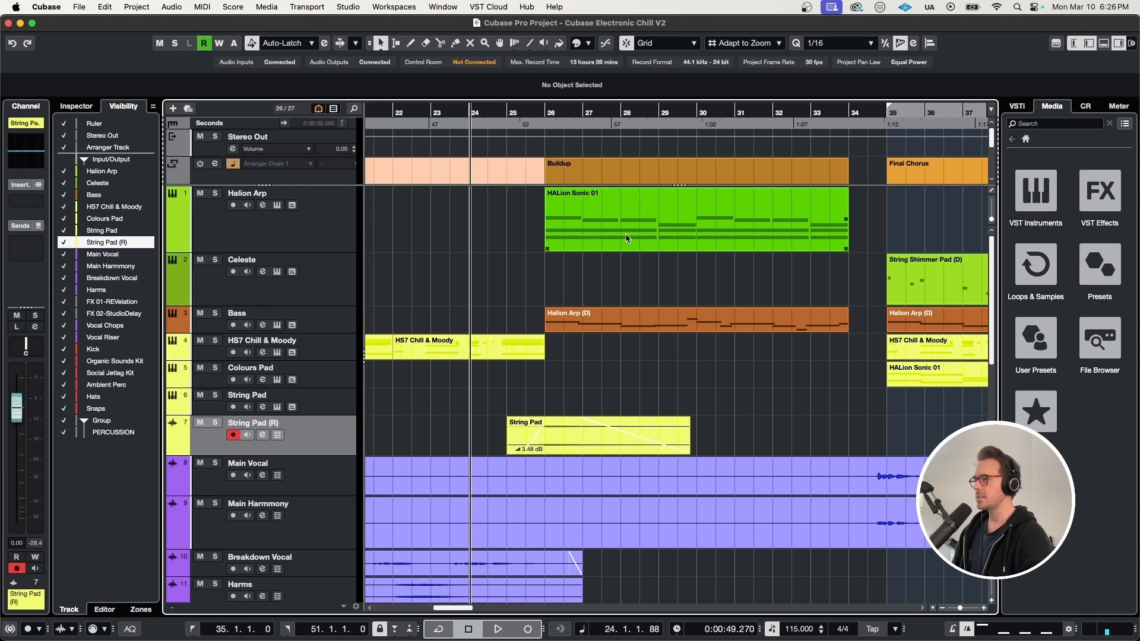
key("space")
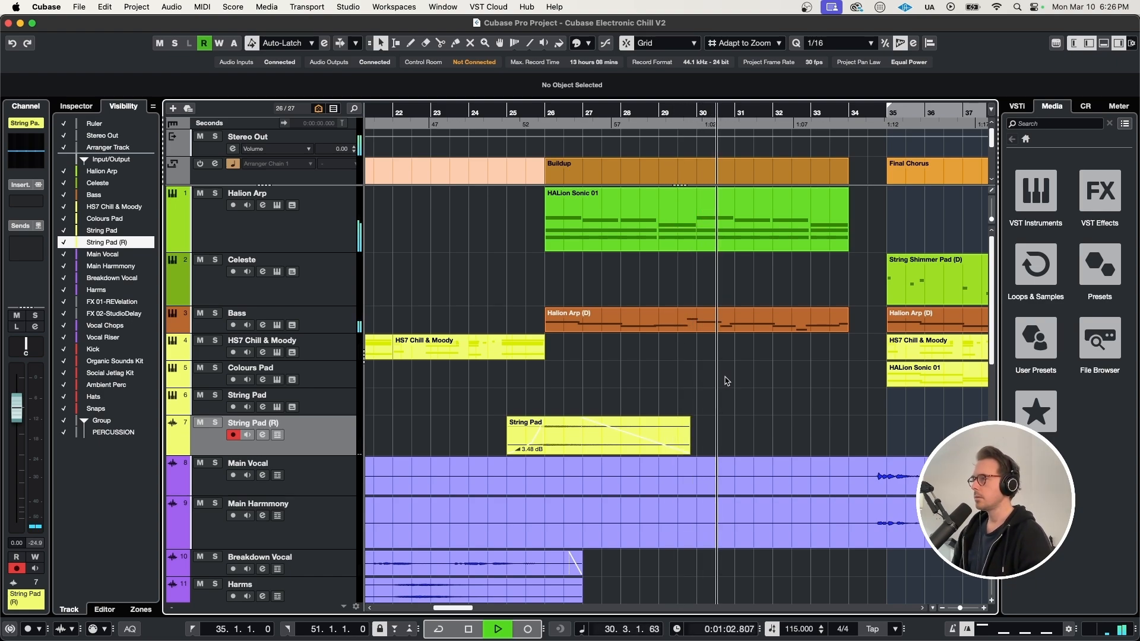
Record a MIDI part on the String Pad track from bar 34 through the Final Chorus.
scroll(727, 381, "down", 1)
scroll(727, 381, "right", 3)
scroll(727, 381, "down", 2)
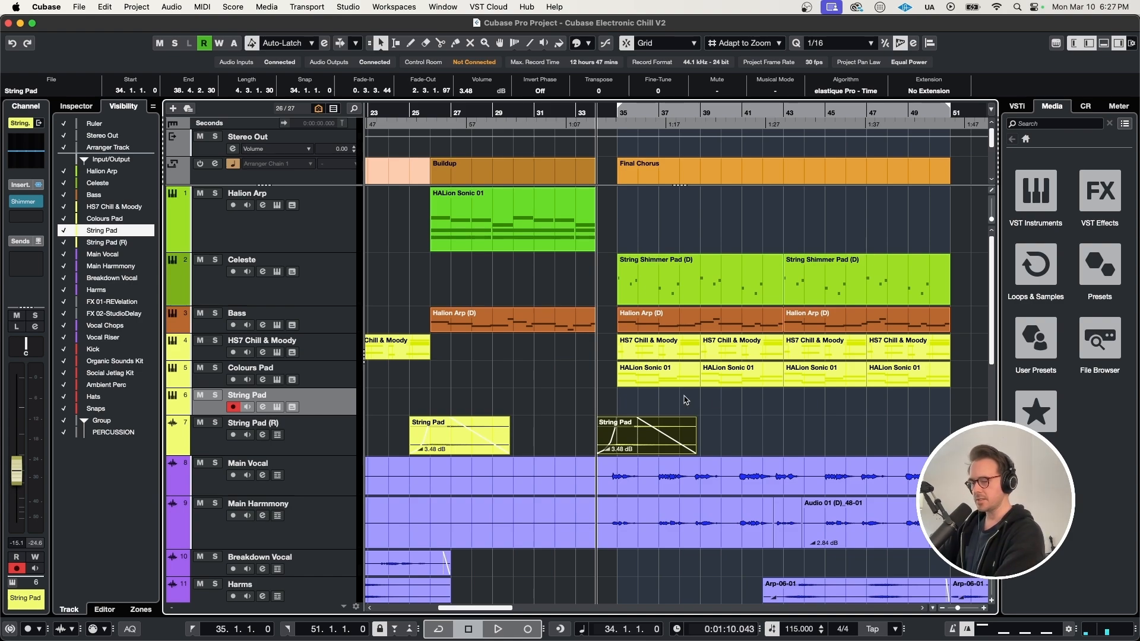
key("KP_Multiply")
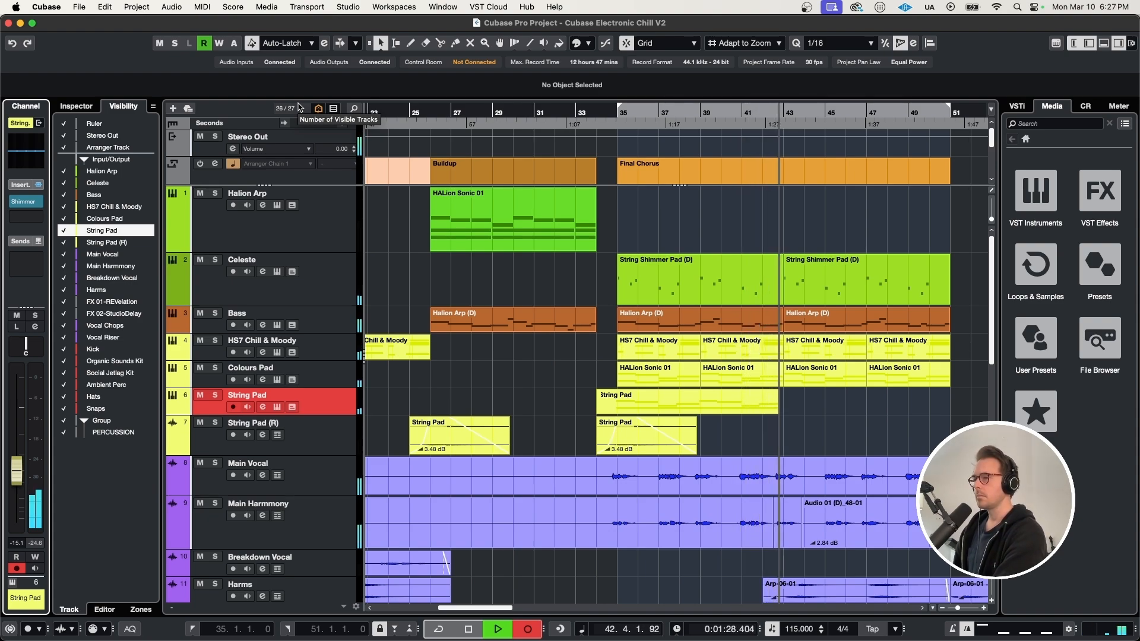
key("space")
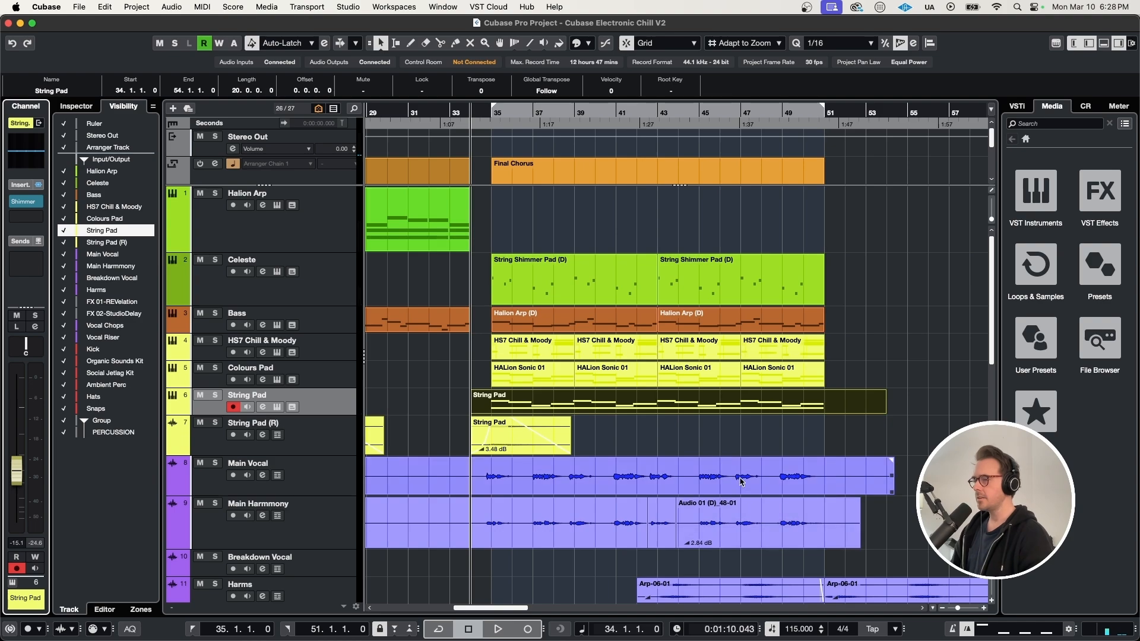
Select the Harms track, place the playhead just before its bar 42 audio, and increase the track height to enlarge the waveforms.
scroll(740, 478, "down", 4)
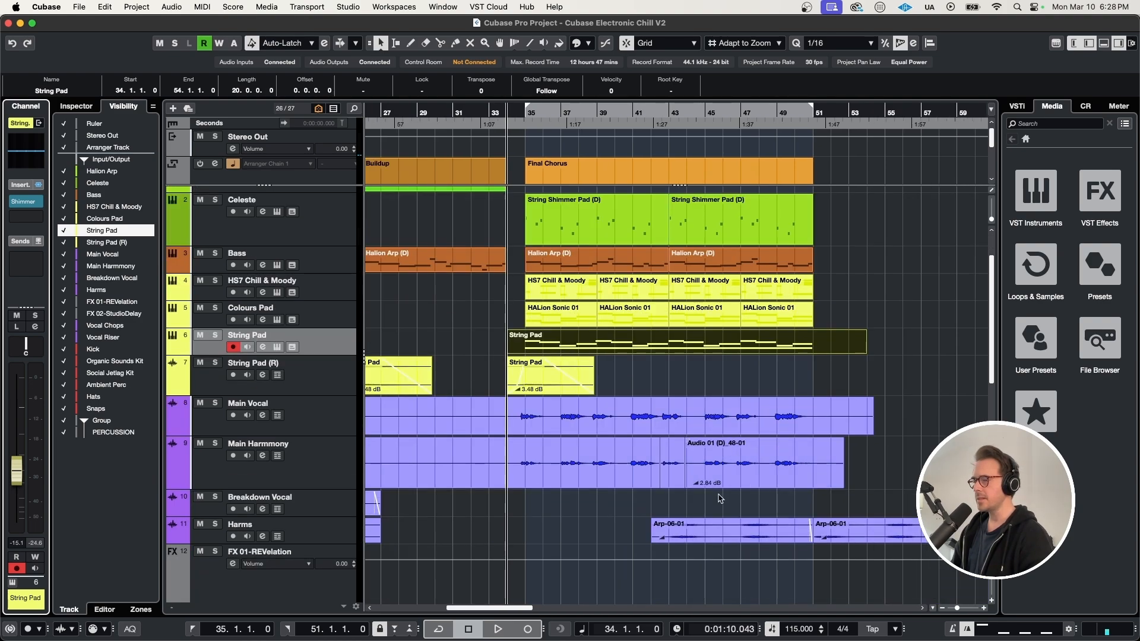
scroll(720, 499, "down", 1)
left_click(341, 535)
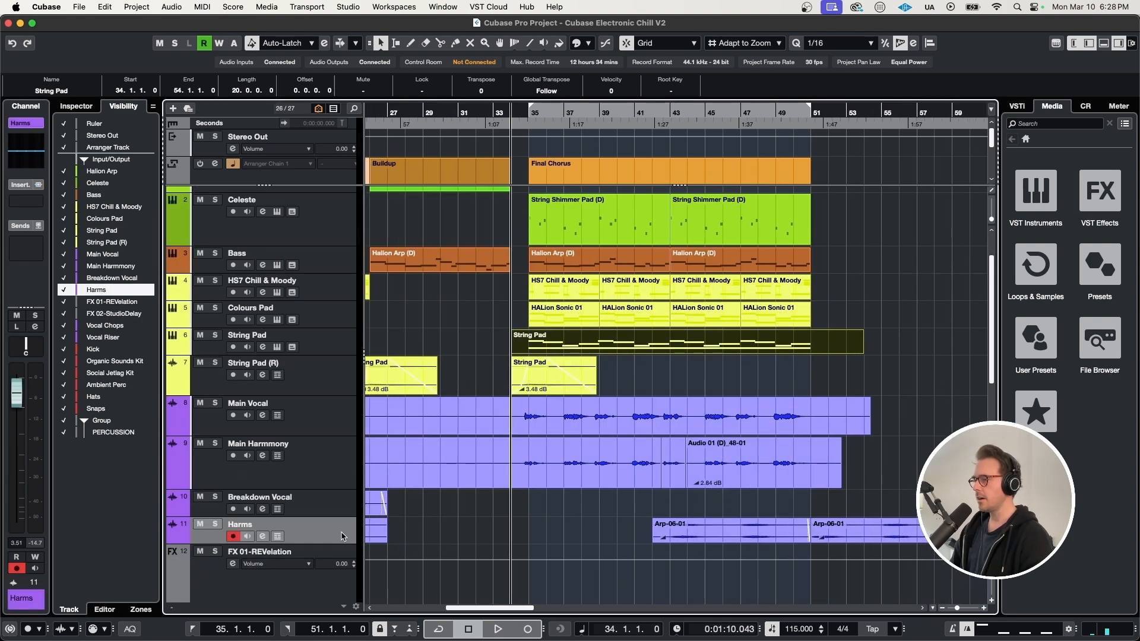
left_click(651, 508)
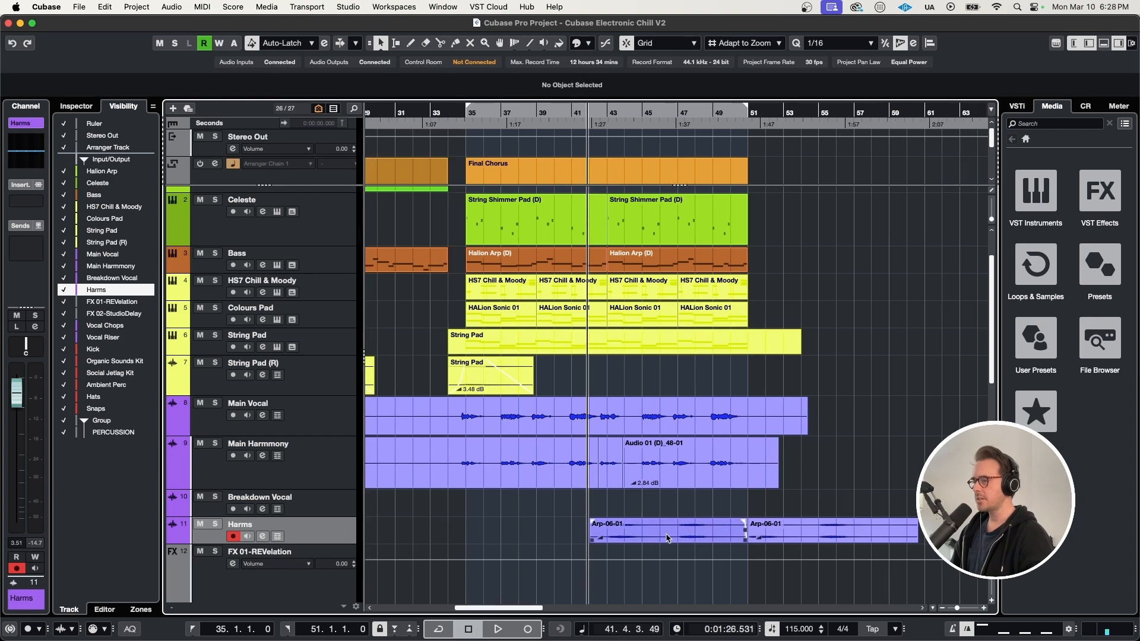
left_click_drag(340, 542, 349, 595)
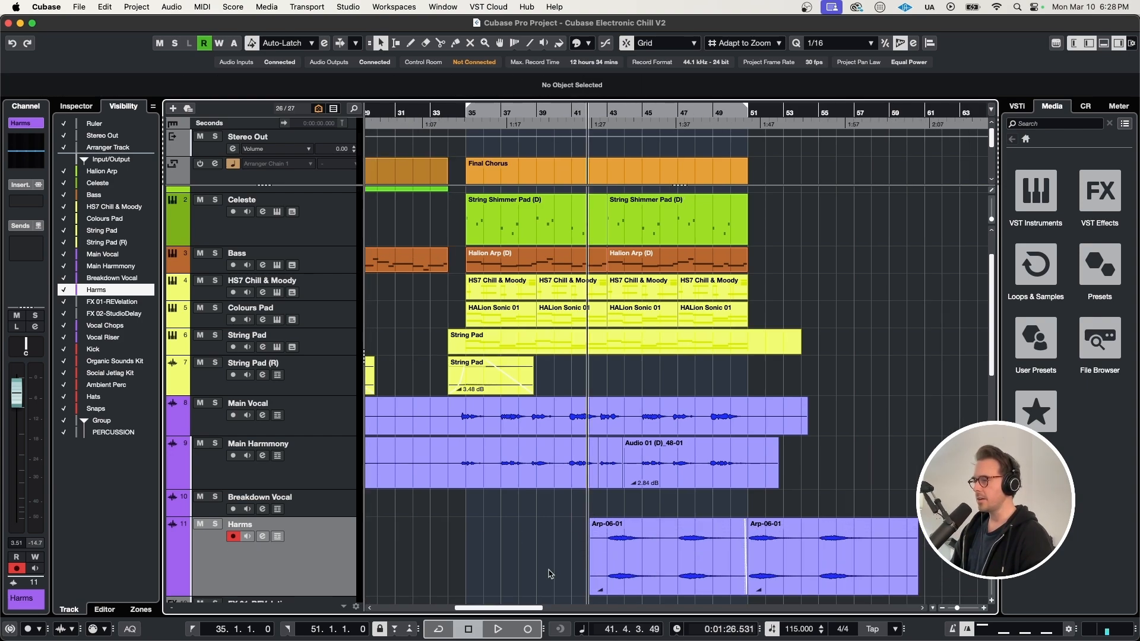
scroll(555, 575, "up", 2)
scroll(569, 574, "right", 4)
scroll(569, 574, "down", 2)
scroll(529, 525, "up", 2)
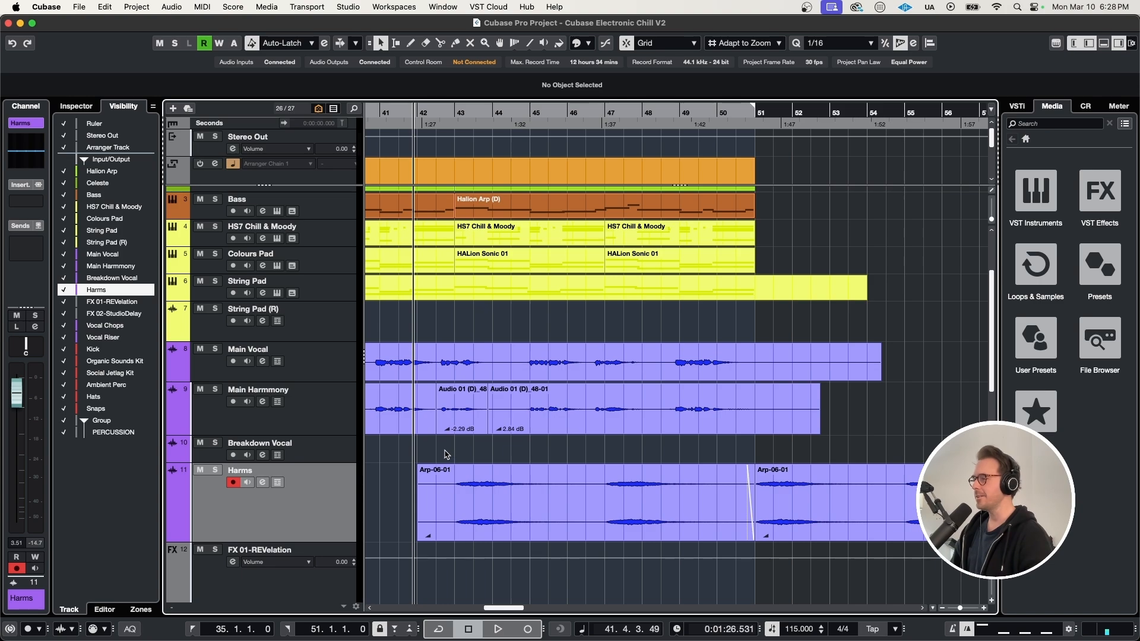
Solo the Harms track and listen to its Arp audio from around bar 42.
left_click(215, 470)
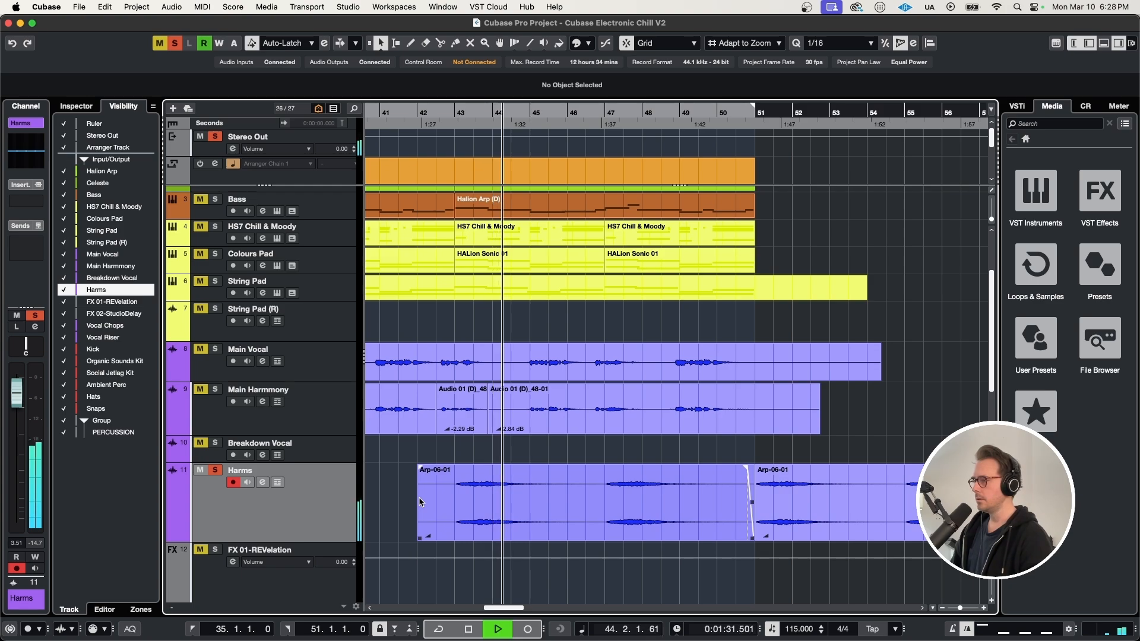
left_click(324, 504)
key("space")
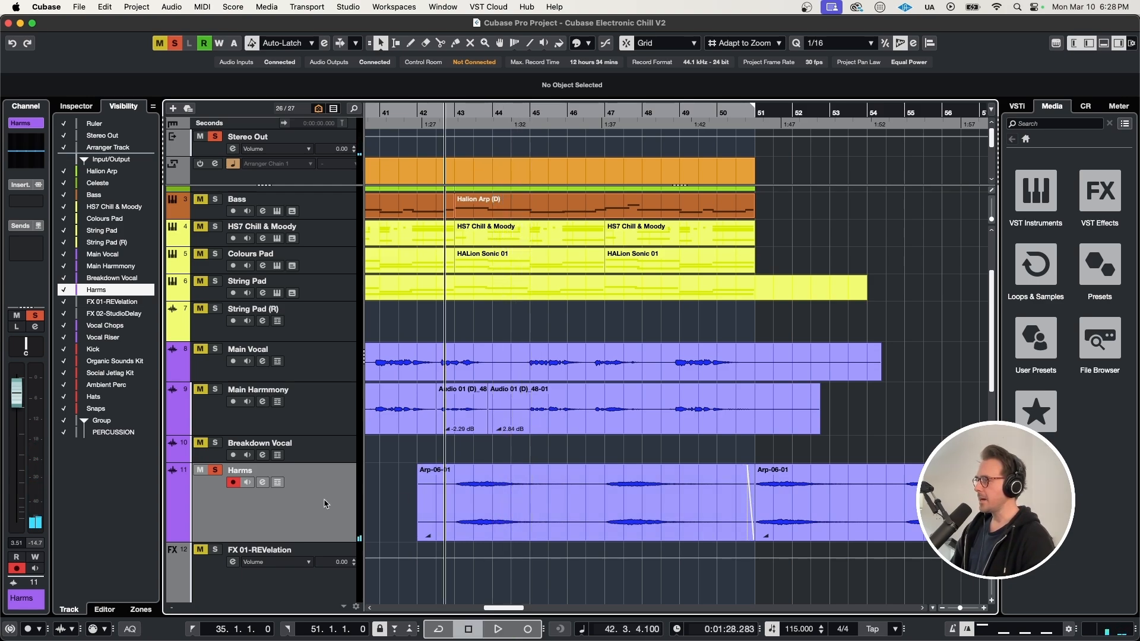
Equalize the Harms channel with a -23.2 dB low cut at 36.3 Hz, a -3.7 dB dip at 219.9 Hz and a boost around 2.7 kHz.
left_click(21, 156)
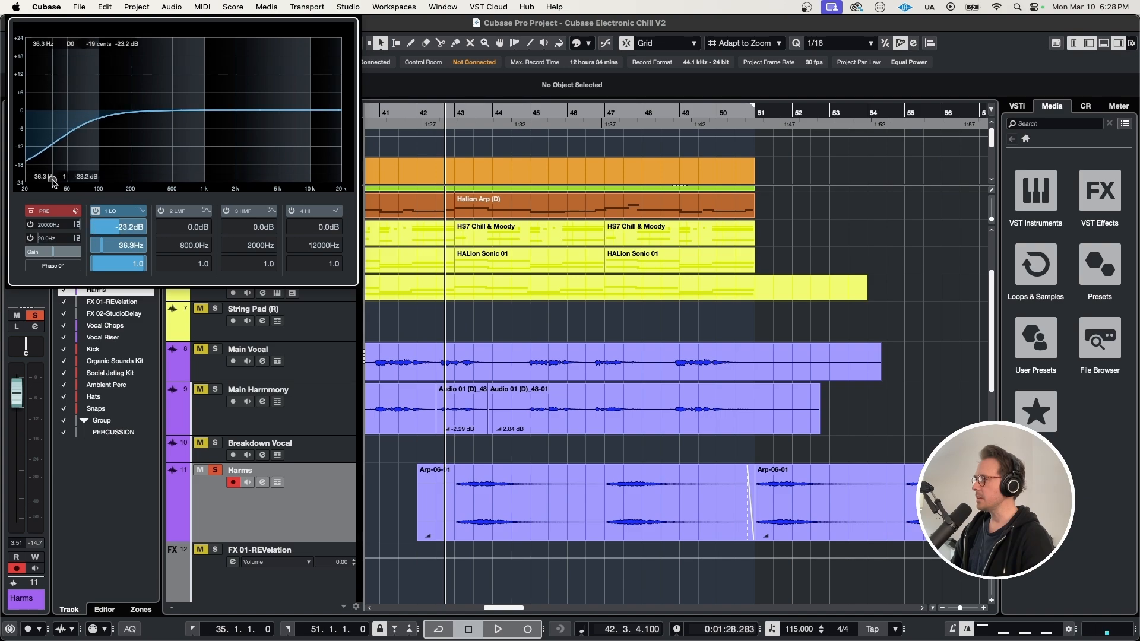
left_click(135, 121)
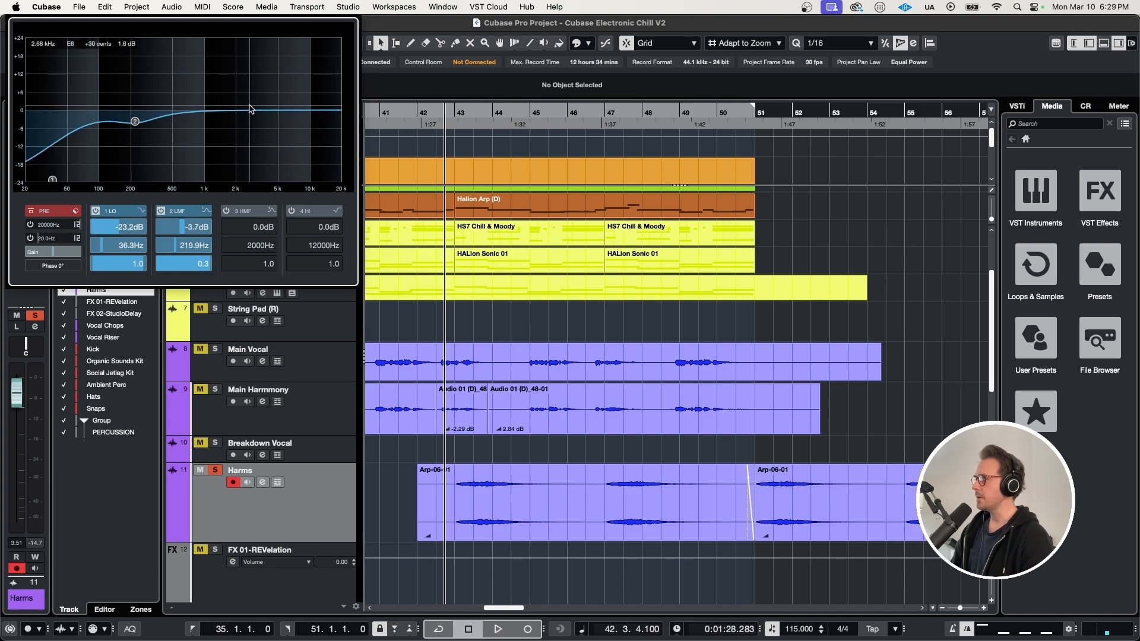
left_click_drag(250, 110, 252, 98)
key("space")
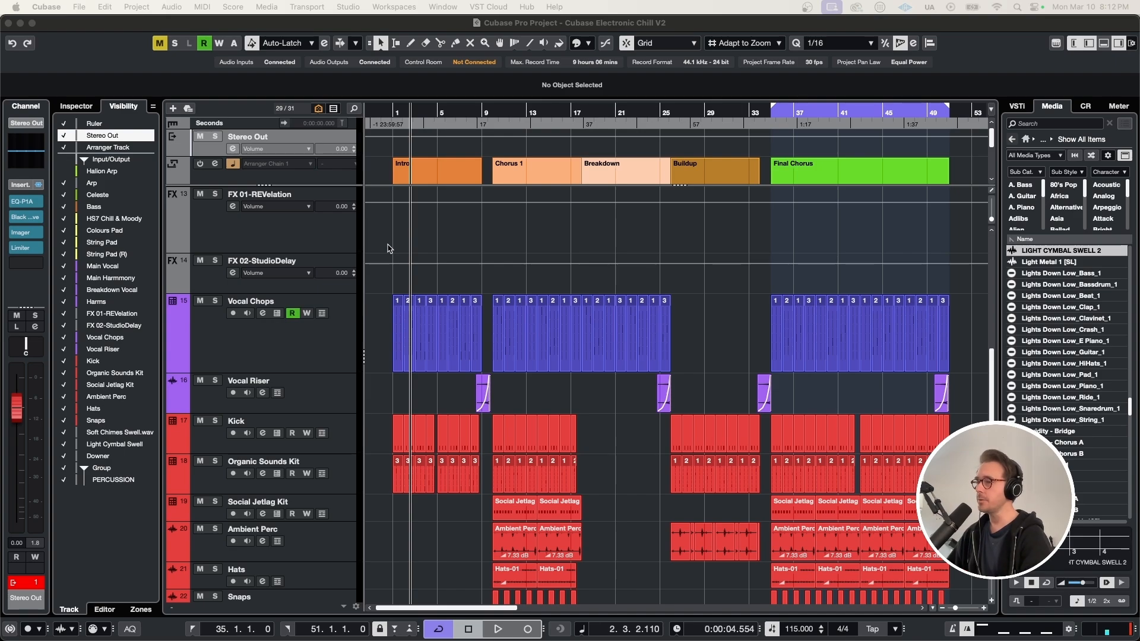
Examine the Stereo Out insert effects, checking the EQ-P1A settings and the Imager's crossovers and band widths.
left_click(25, 203)
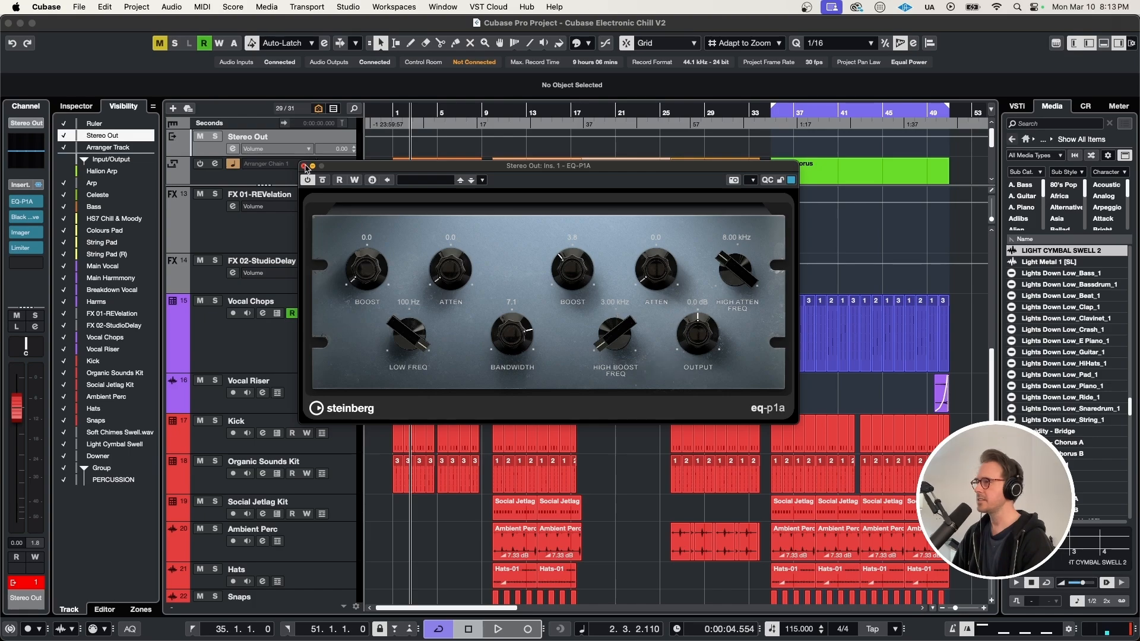
left_click(304, 167)
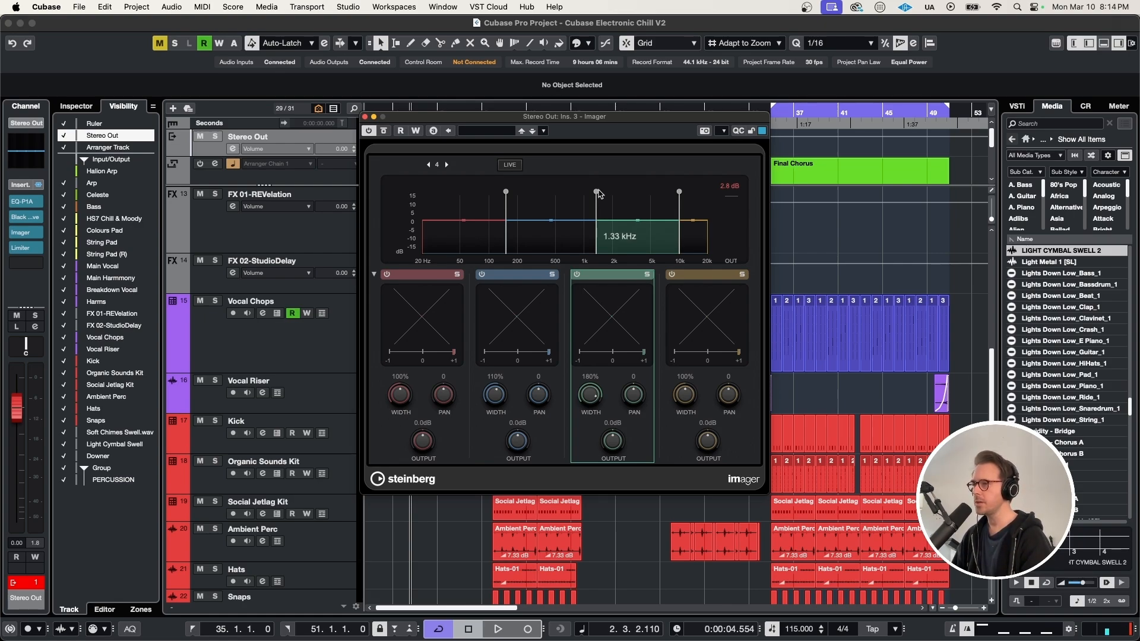
left_click(518, 198)
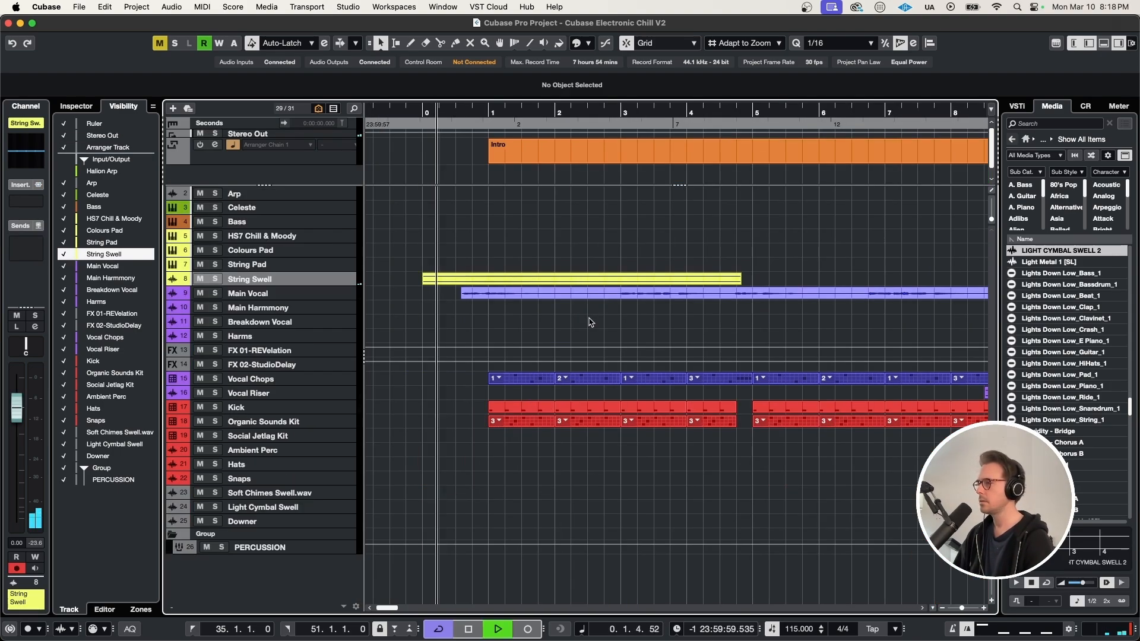
Play the song from the start while bringing the whole arrangement from Intro to Final Chorus into view.
key("g")
key("g")
key("g")
key("g")
key("g")
key("g")
key("g")
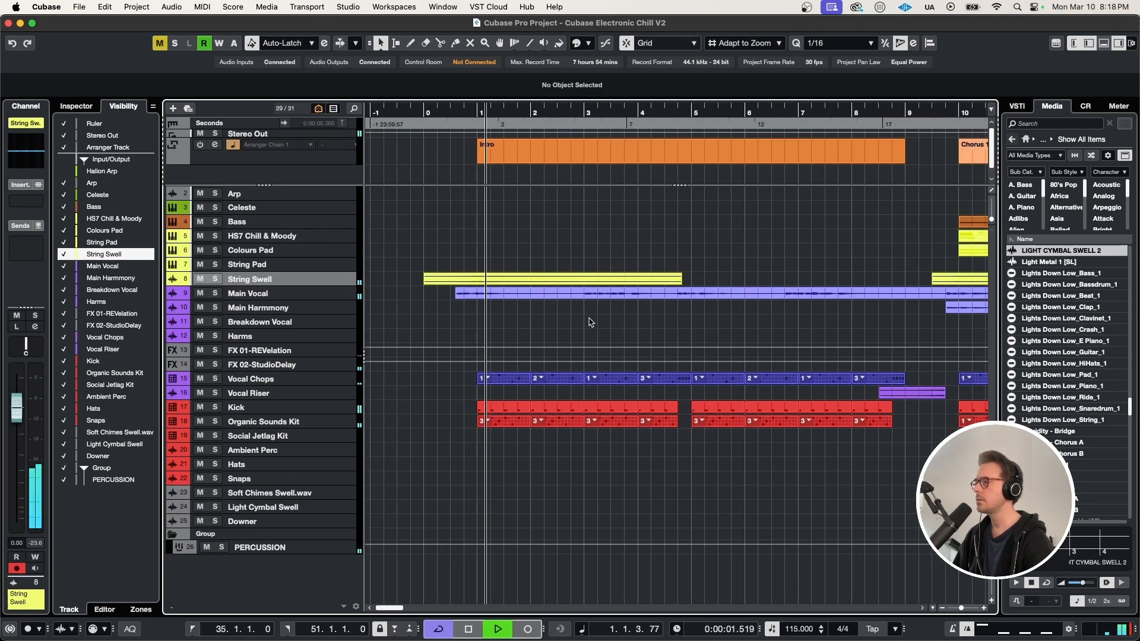
key("g")
key("g")
key("g")
key("g")
key("g")
key("g")
key("g")
key("g")
key("g")
key("g")
key("g")
key("g")
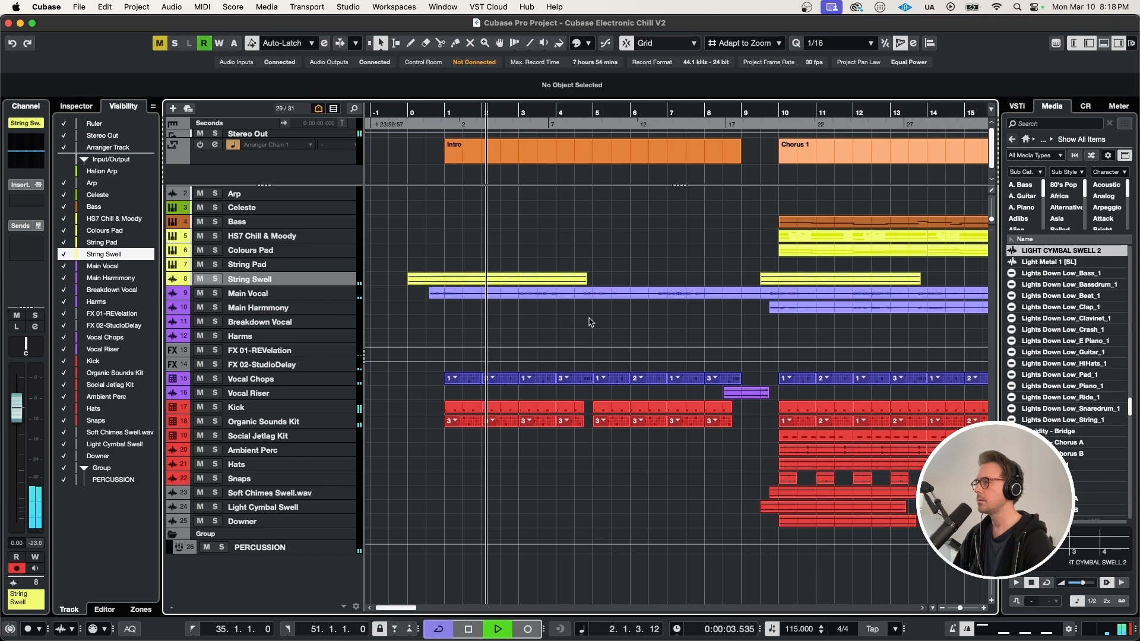
key("g")
key("g")
key("g")
key("g")
key("g")
key("g")
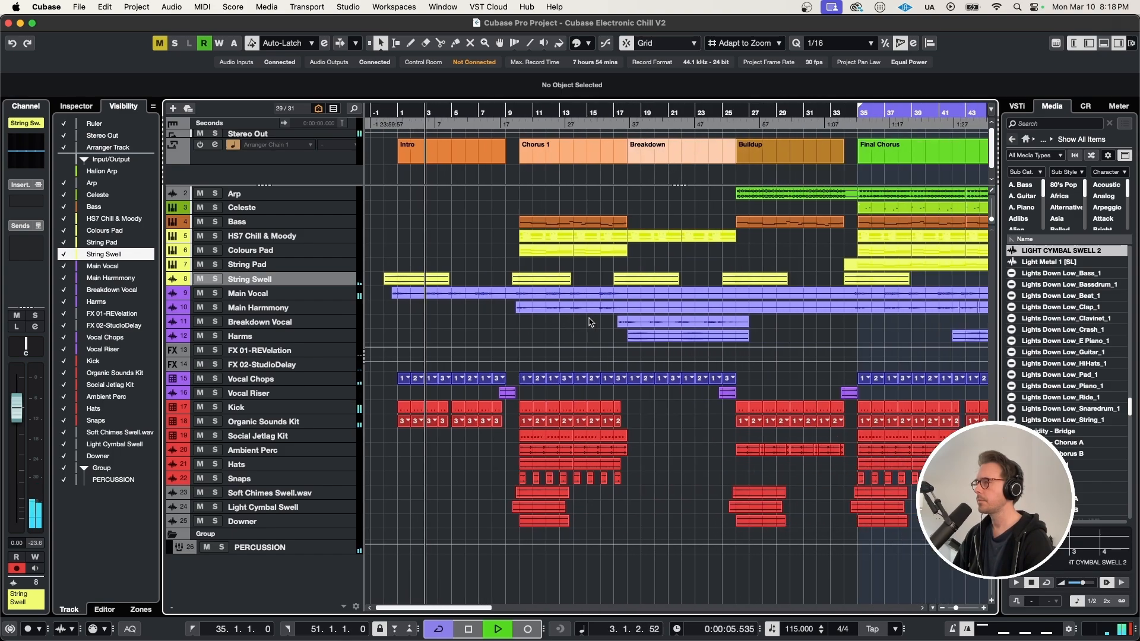
key("g")
key("g")
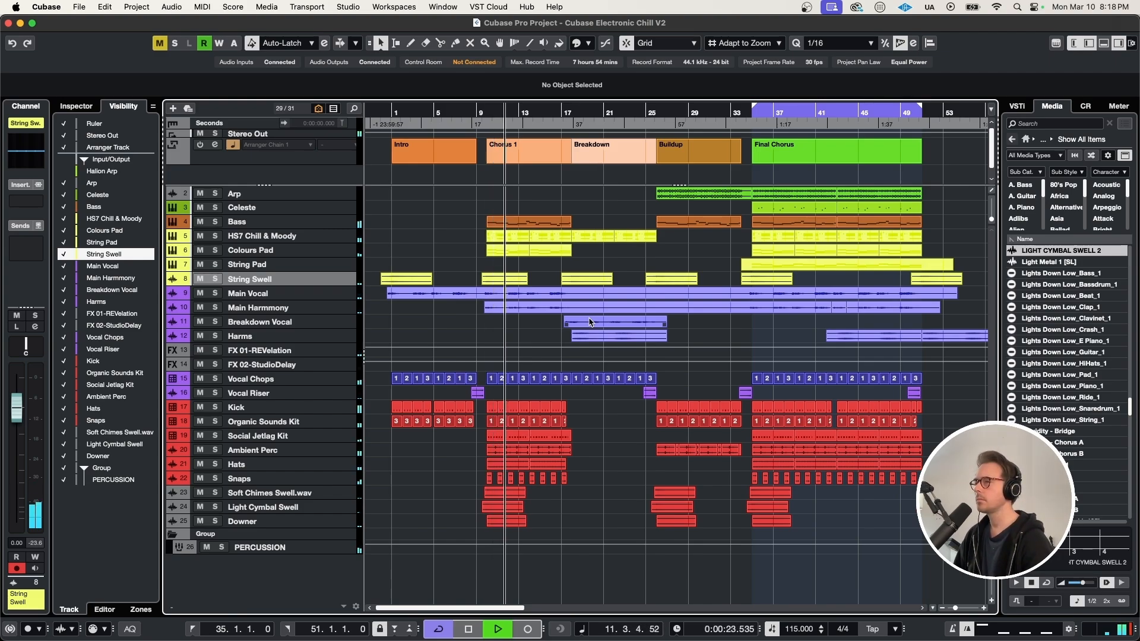
Turn off cycle playback of the Final Chorus range and follow the song through the Breakdown, Buildup, Final Chorus and ending.
left_click(818, 109)
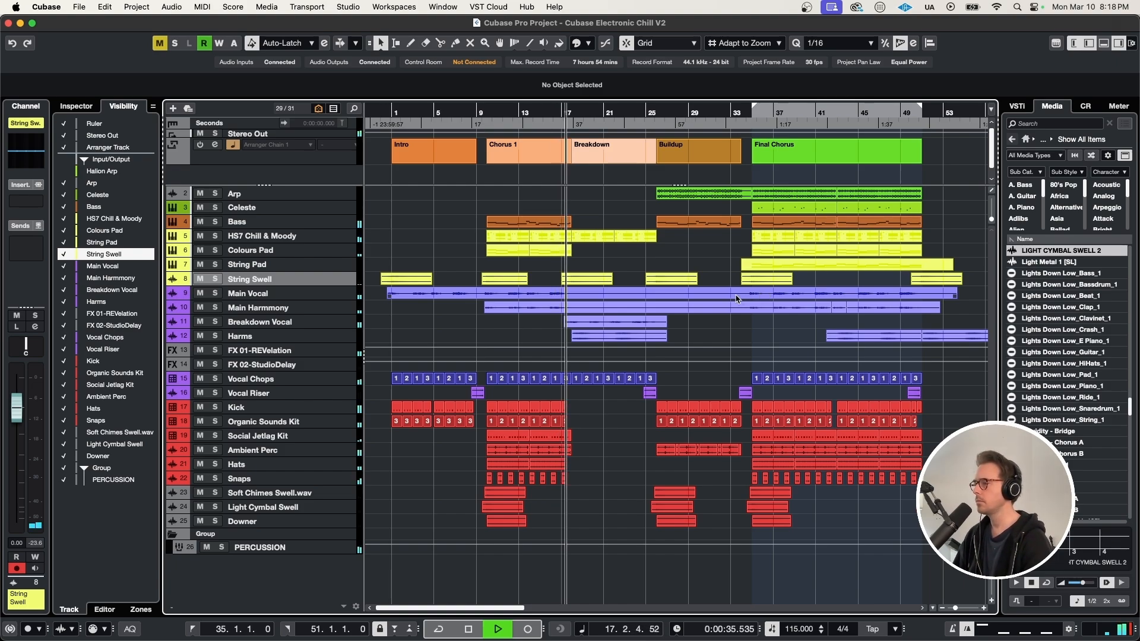
scroll(628, 336, "up", 2)
scroll(628, 336, "right", 2)
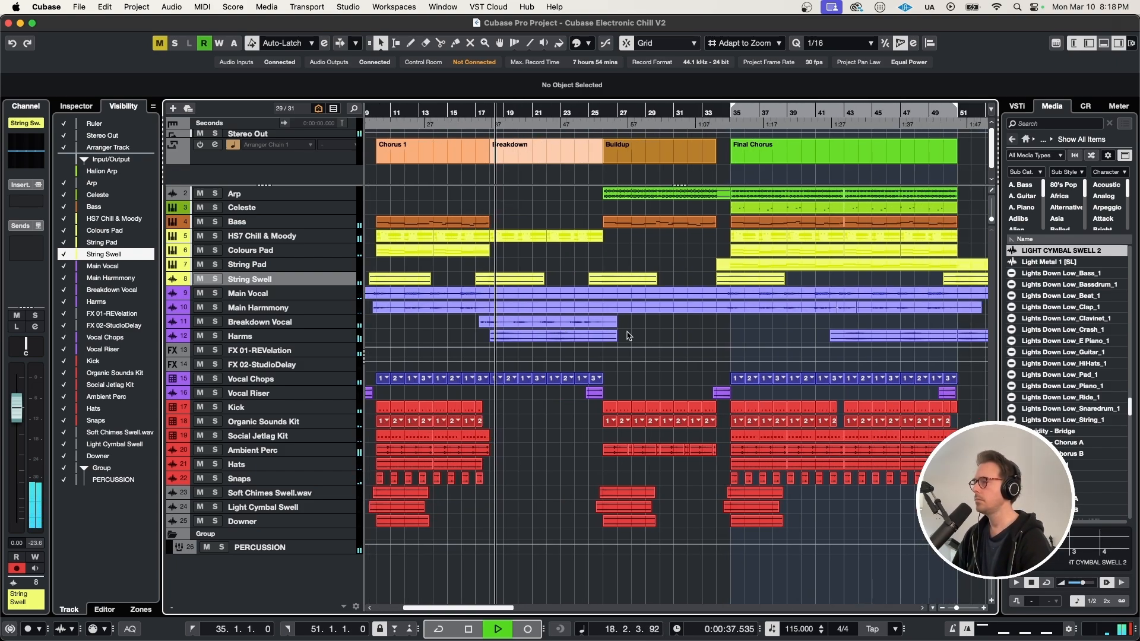
scroll(612, 338, "right", 3)
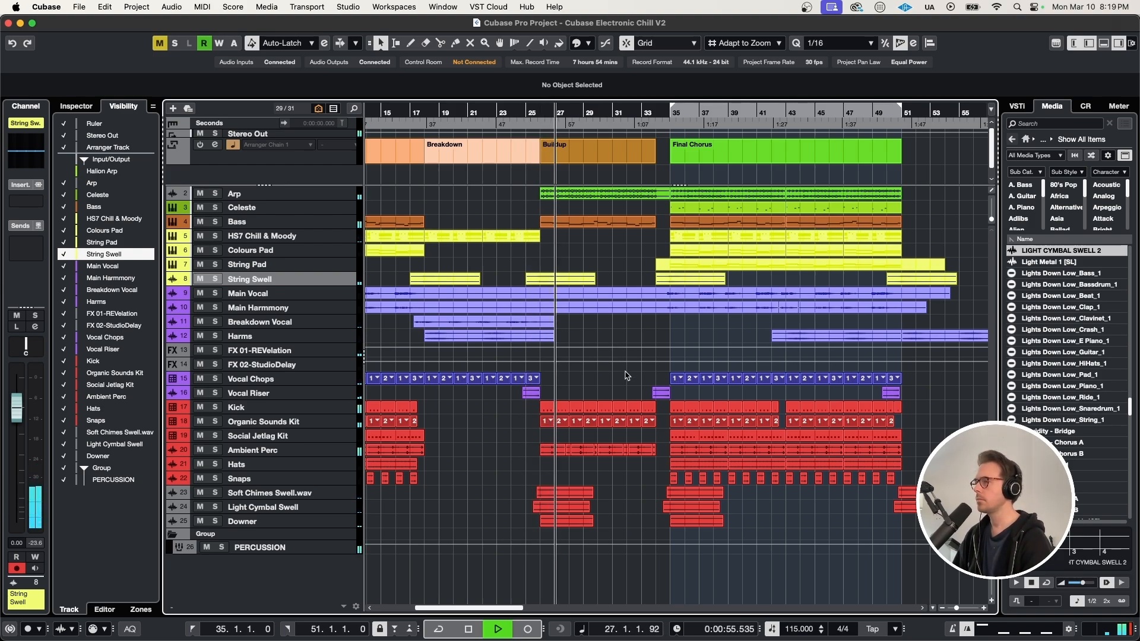
scroll(628, 379, "right", 3)
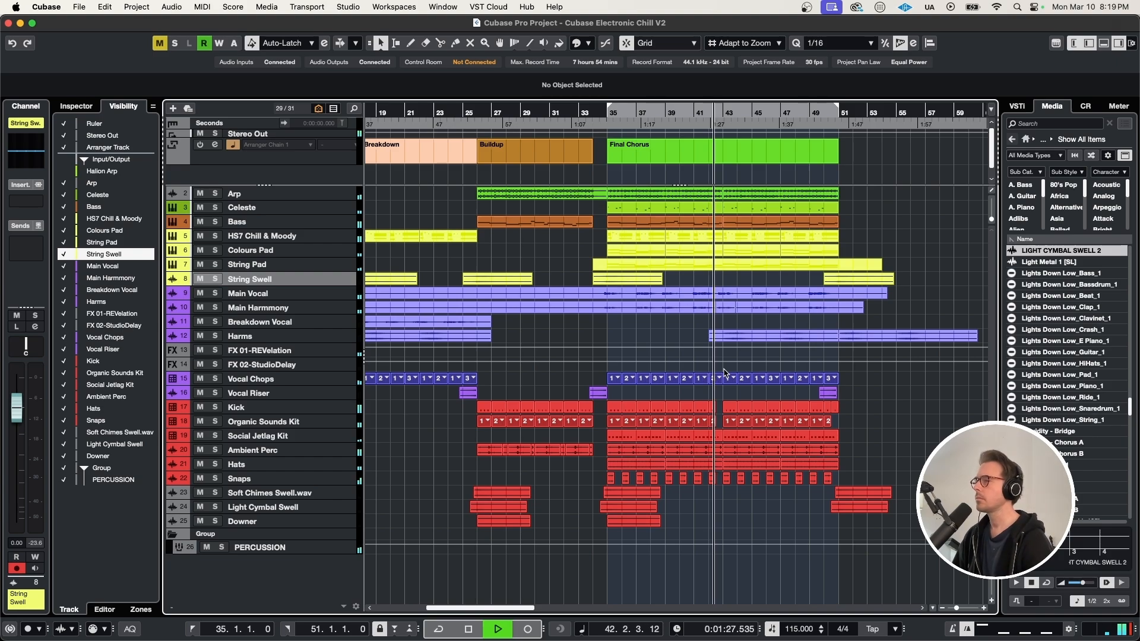
scroll(723, 372, "right", 2)
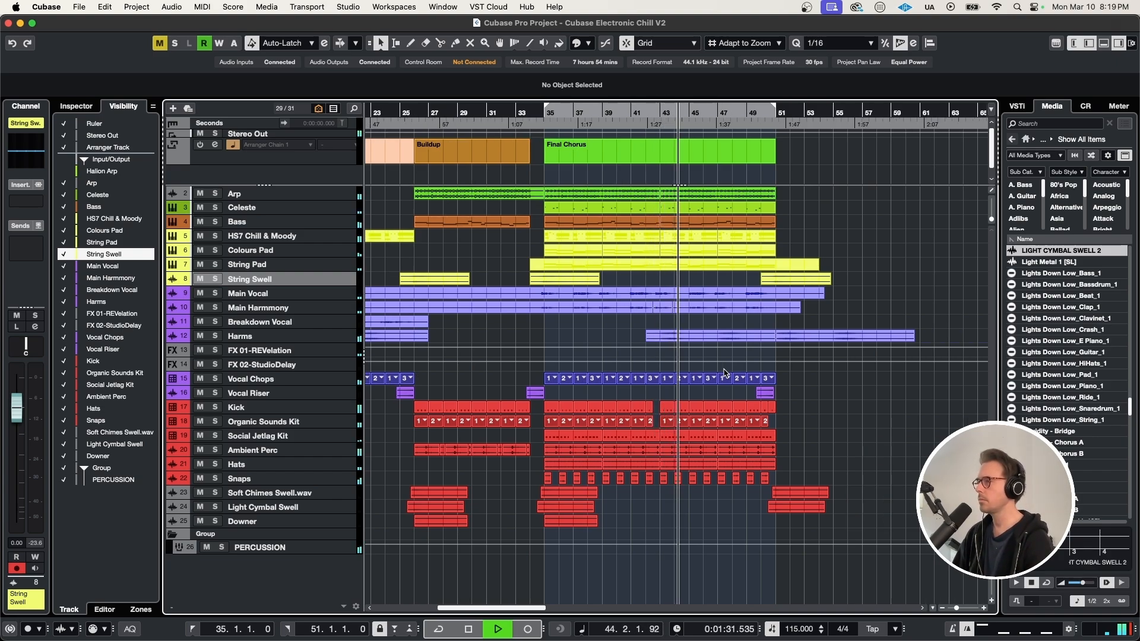
scroll(724, 373, "right", 2)
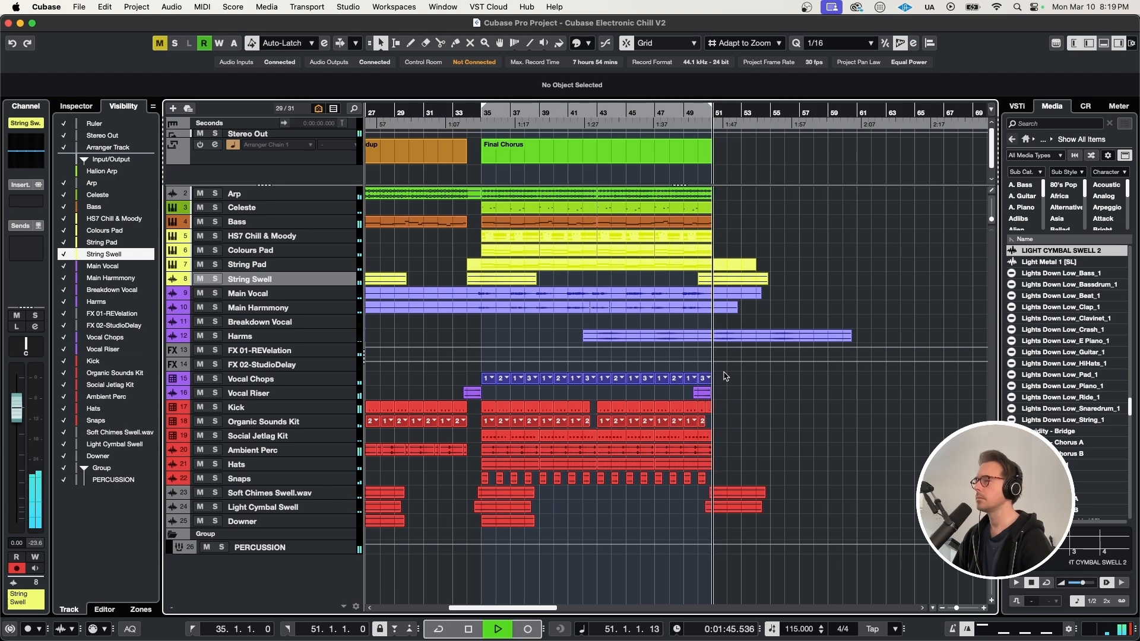
scroll(723, 376, "down", 2)
scroll(724, 376, "down", 3)
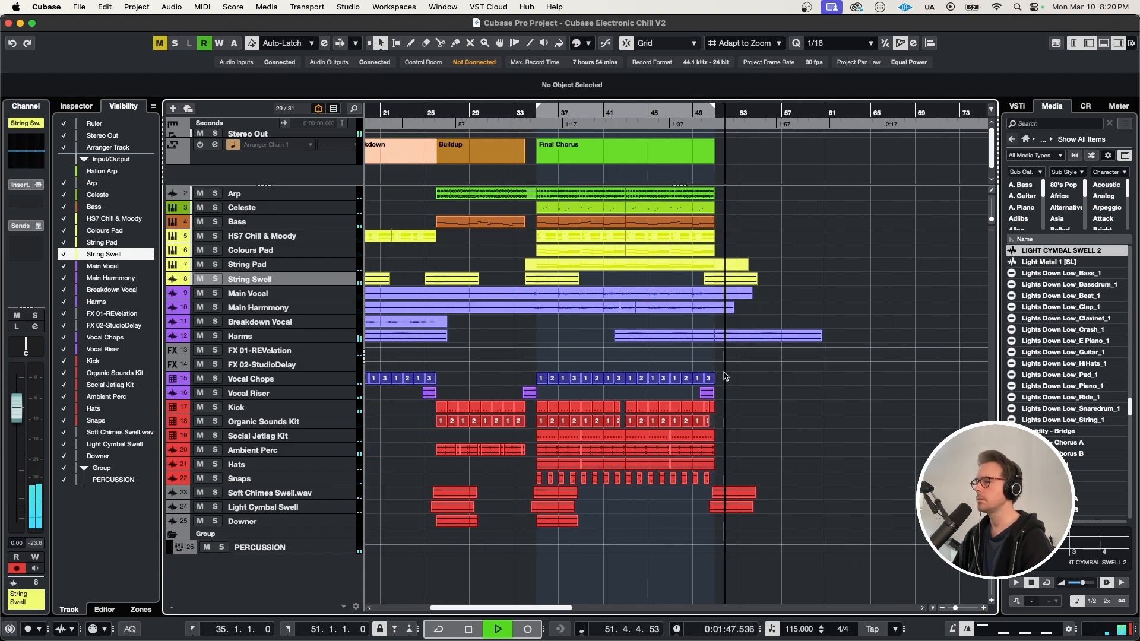
scroll(723, 376, "down", 1)
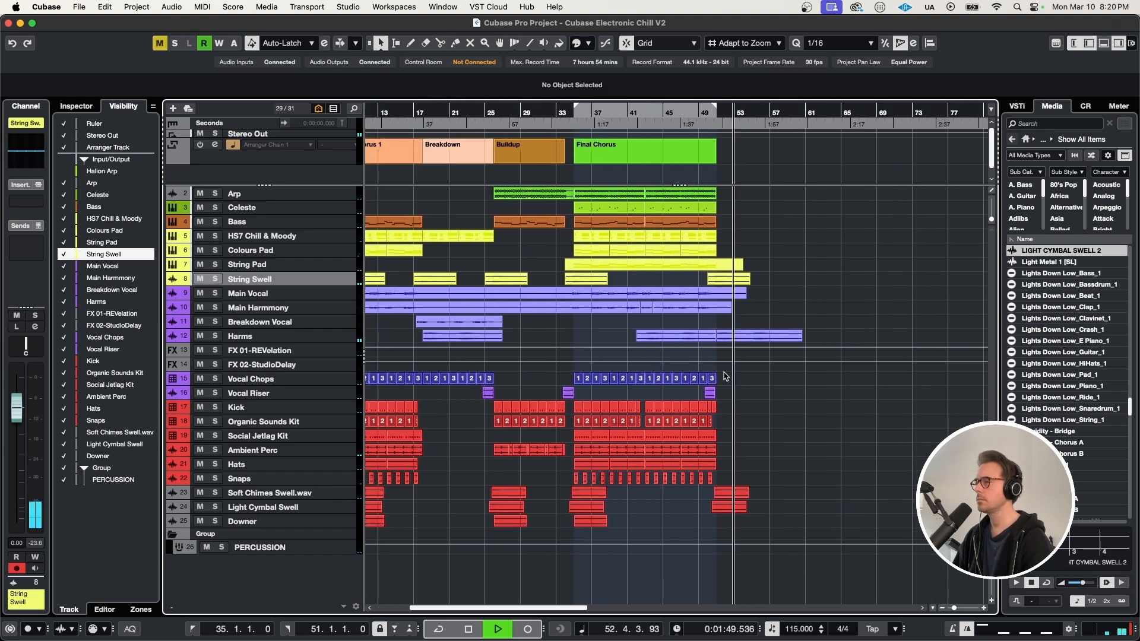